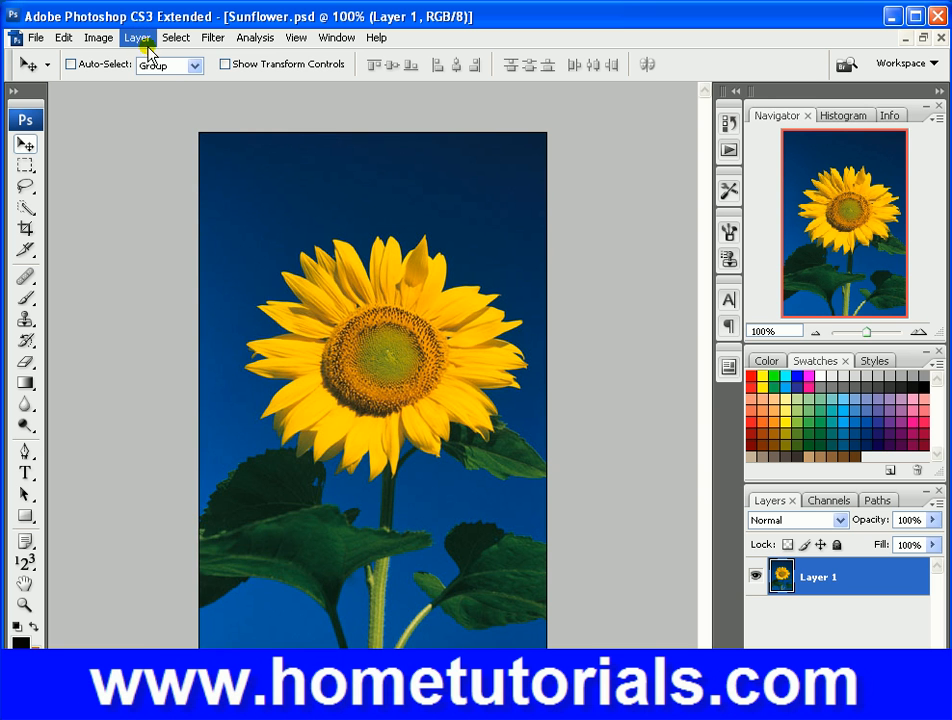
click(140, 40)
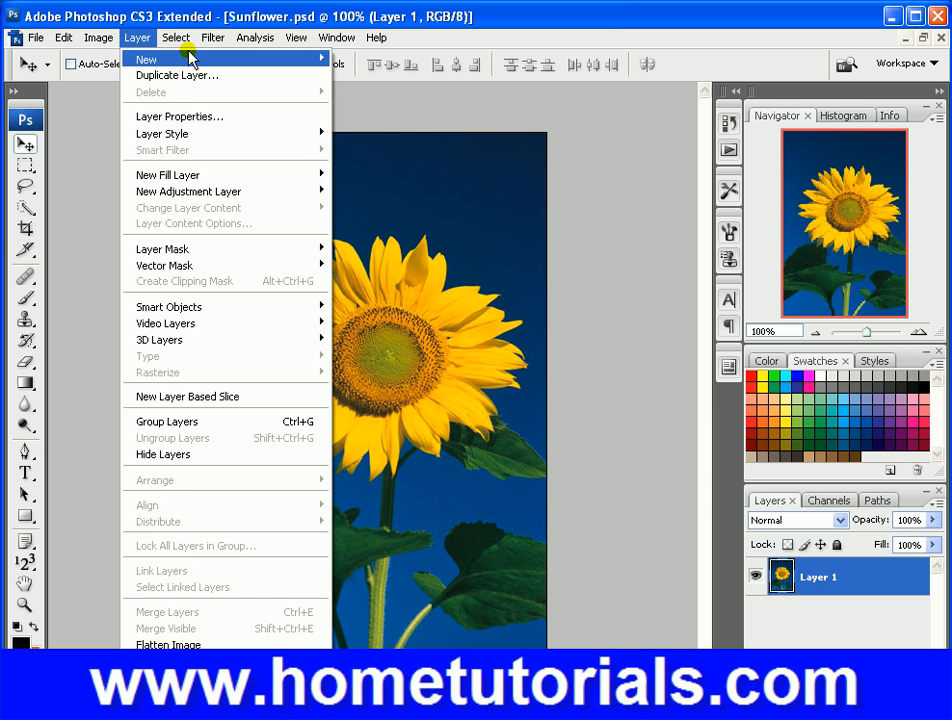
click(464, 16)
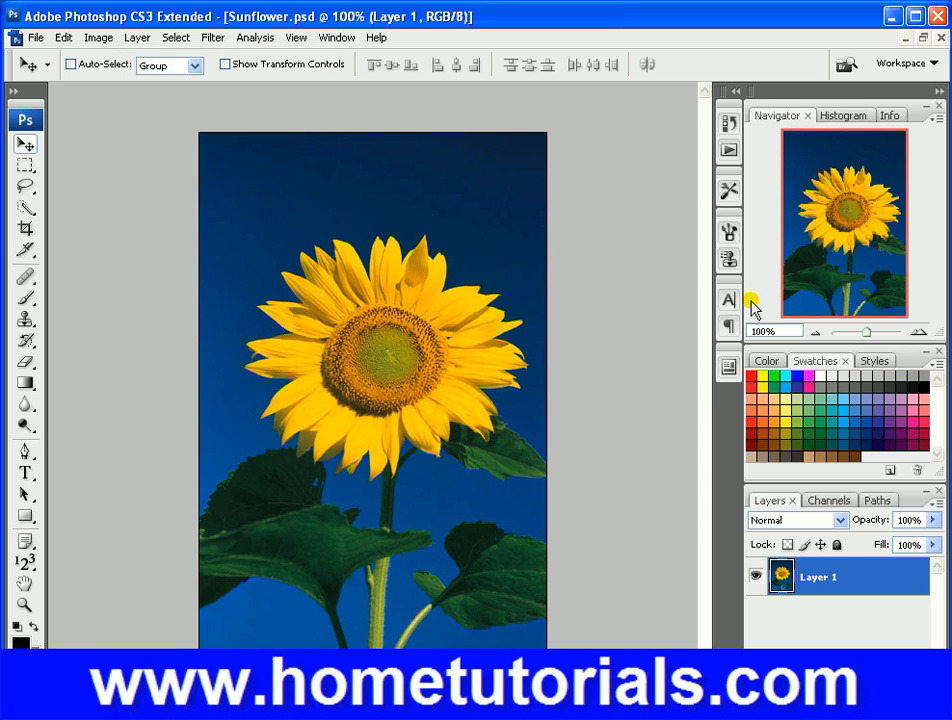
right_click(848, 630)
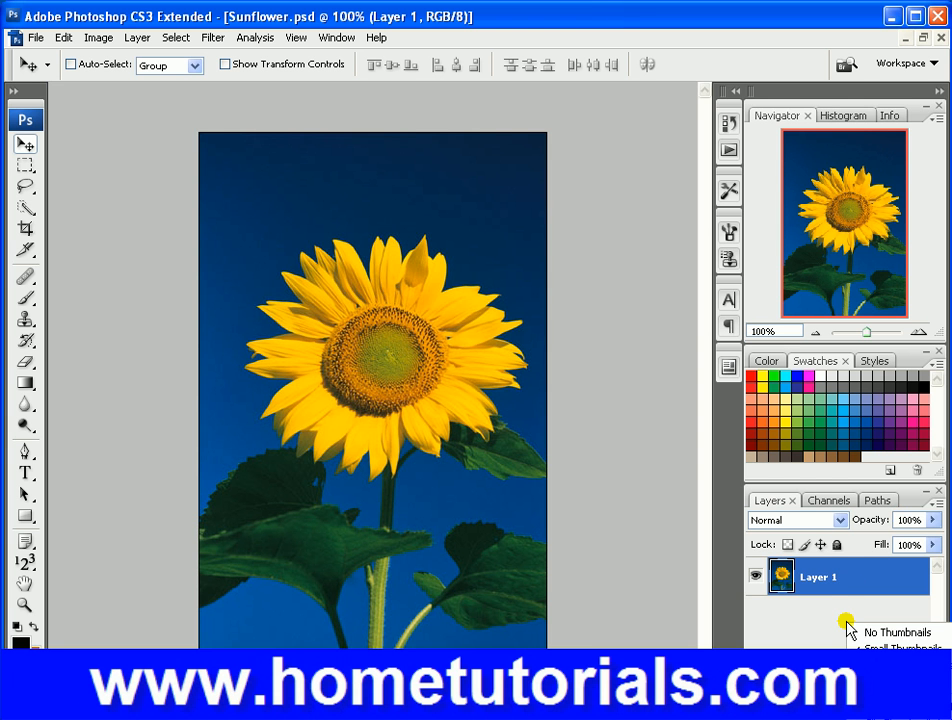
right_click(823, 597)
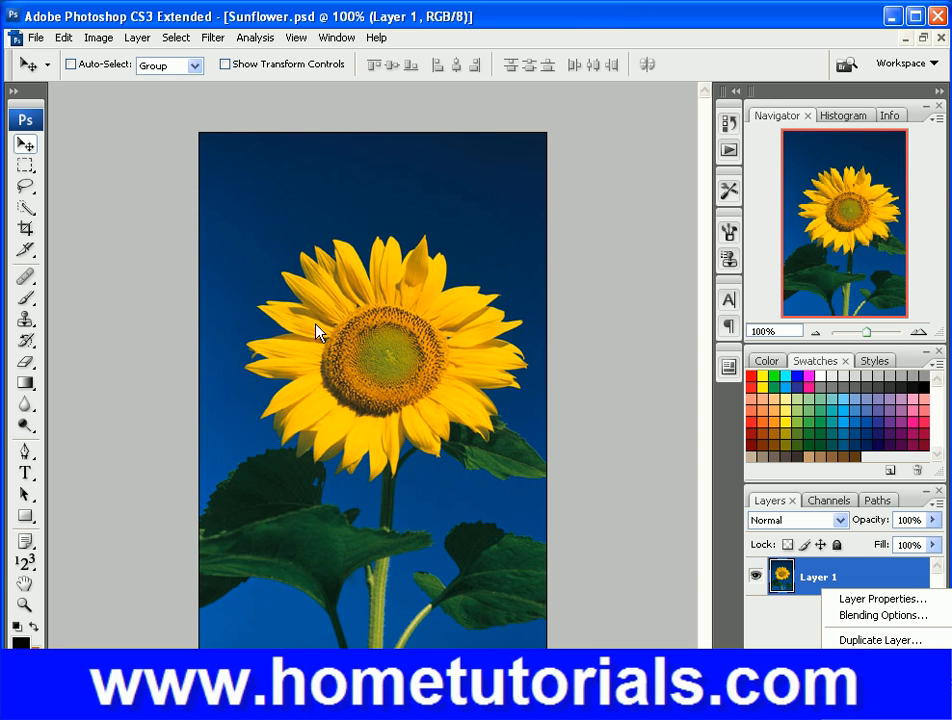
click(129, 42)
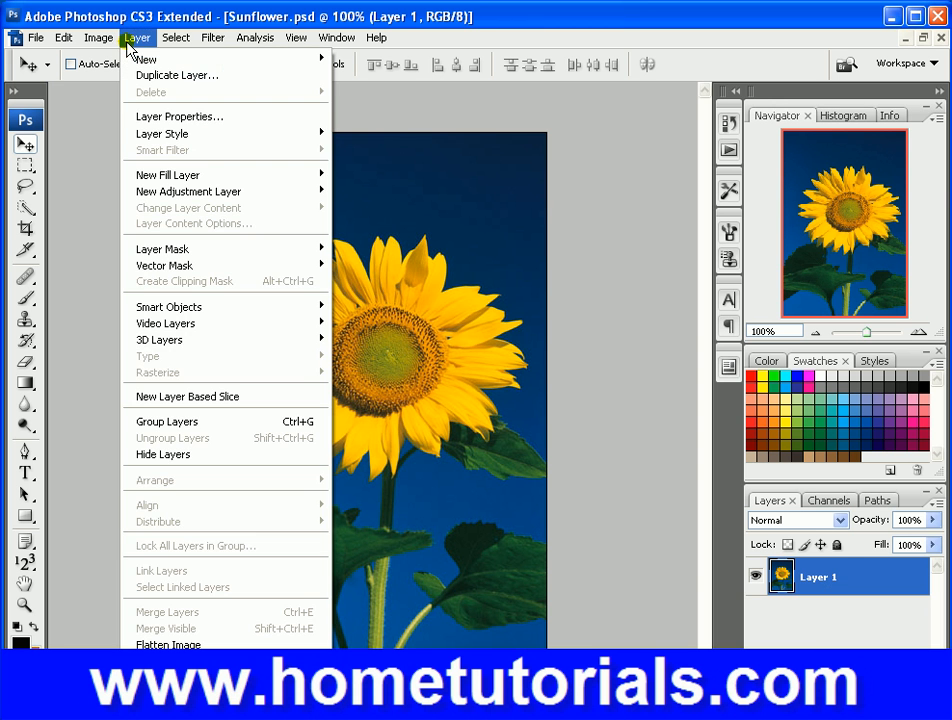
mouse_move(140, 59)
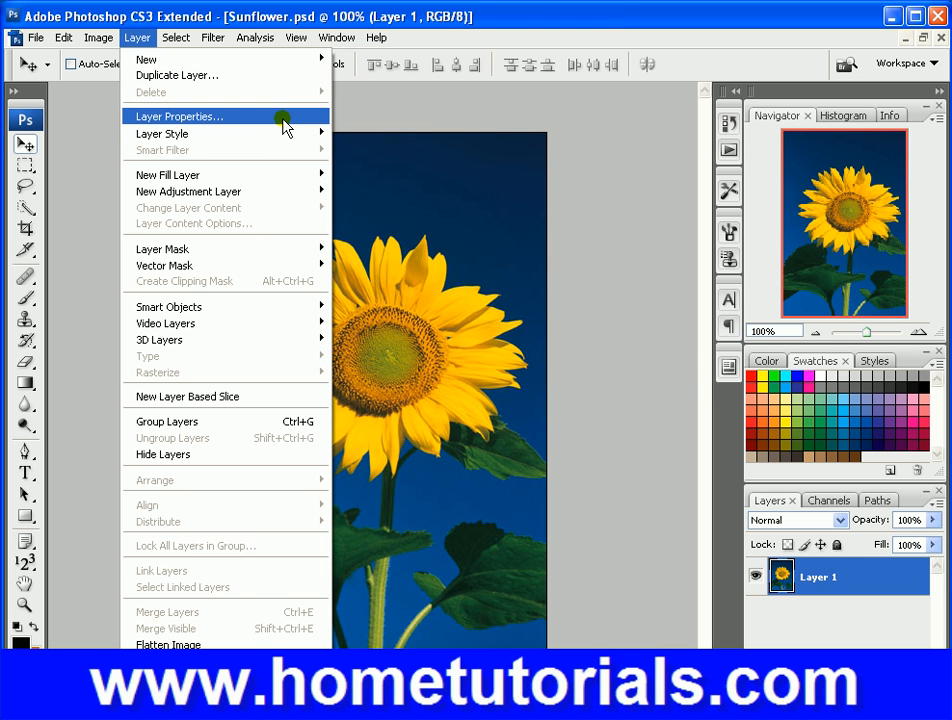
click(283, 118)
click(790, 358)
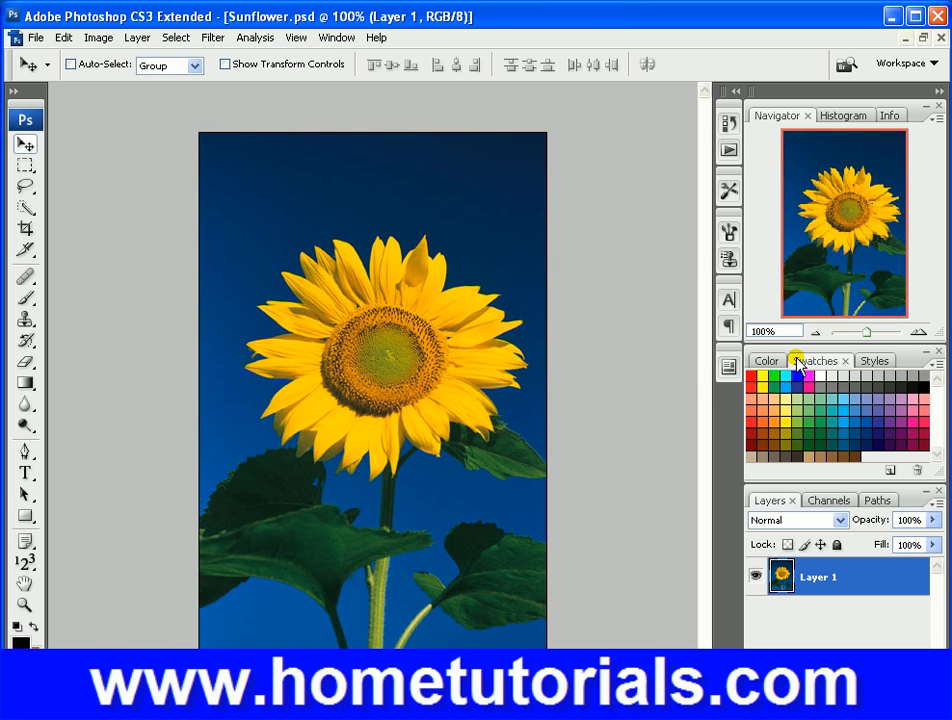
Step: Add a Stroke layer style with its default settings to Layer 1
click(133, 40)
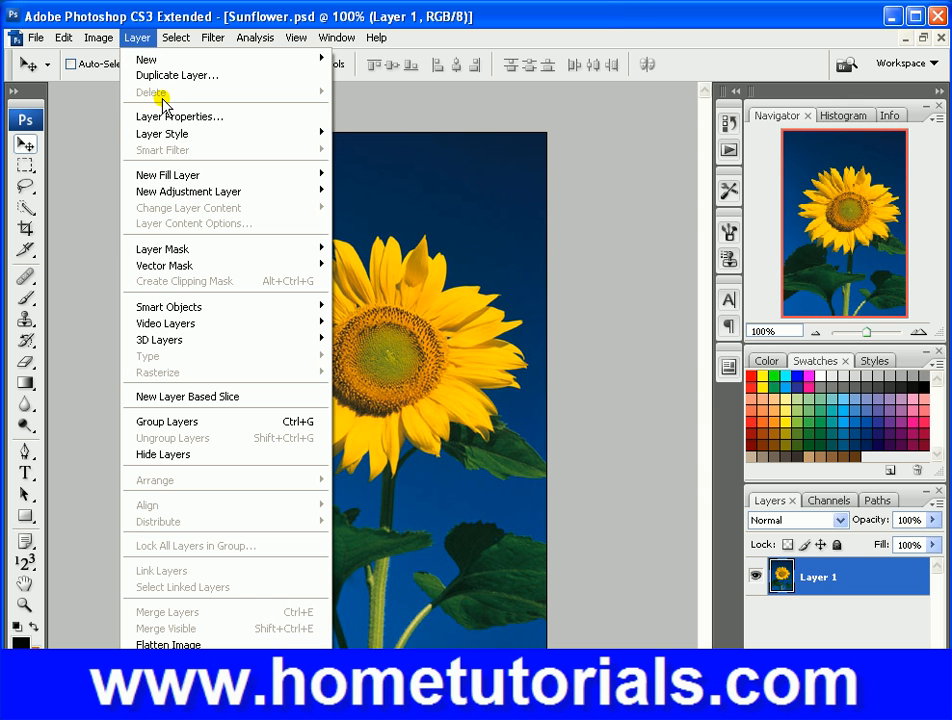
mouse_move(176, 134)
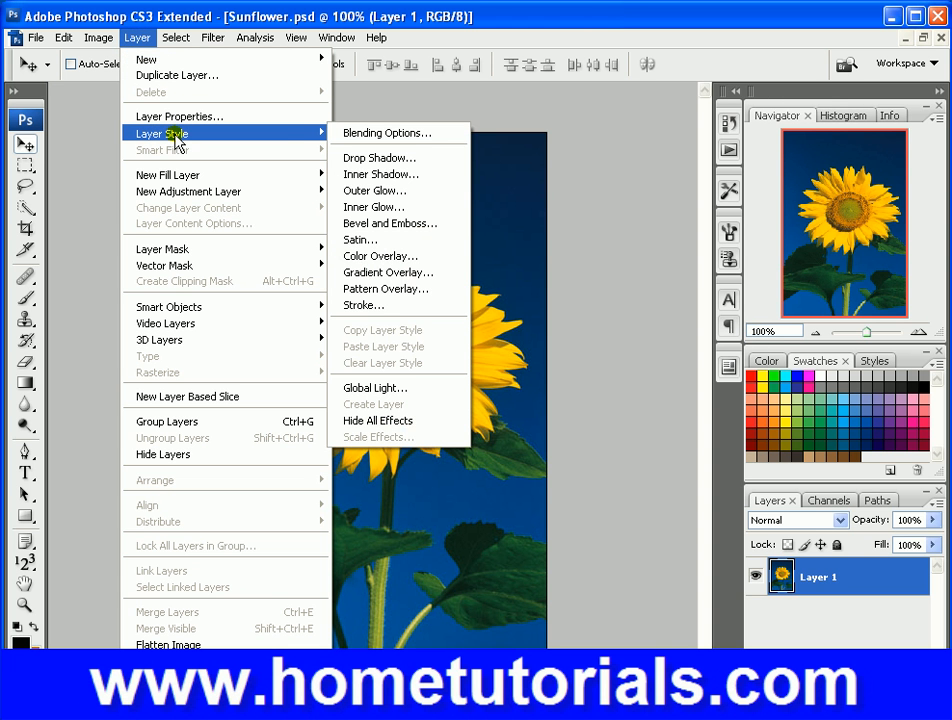
click(352, 134)
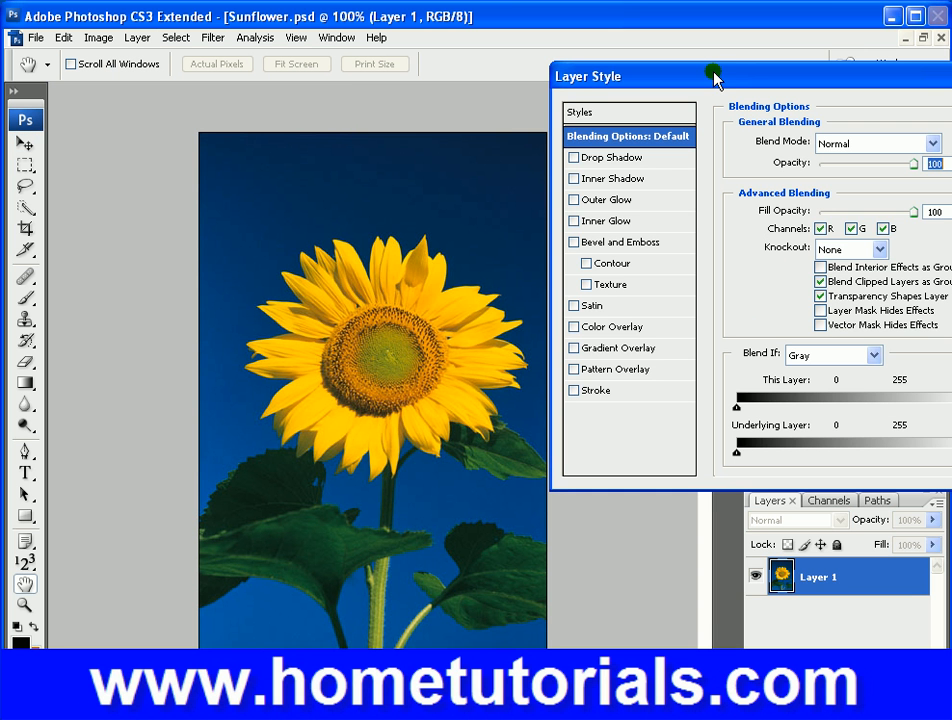
drag(713, 78, 508, 233)
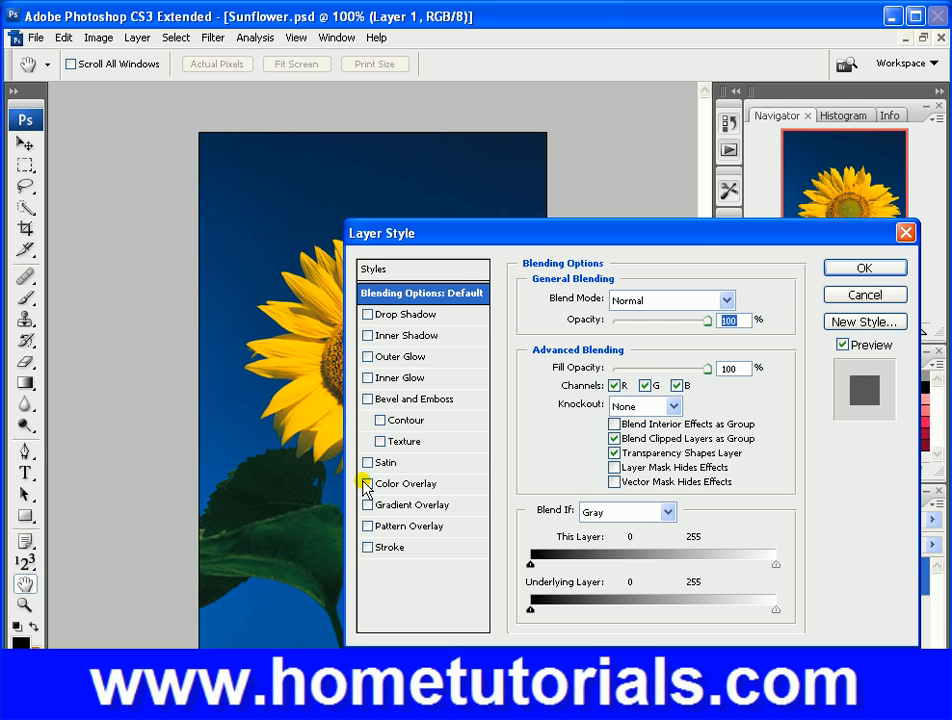
click(368, 548)
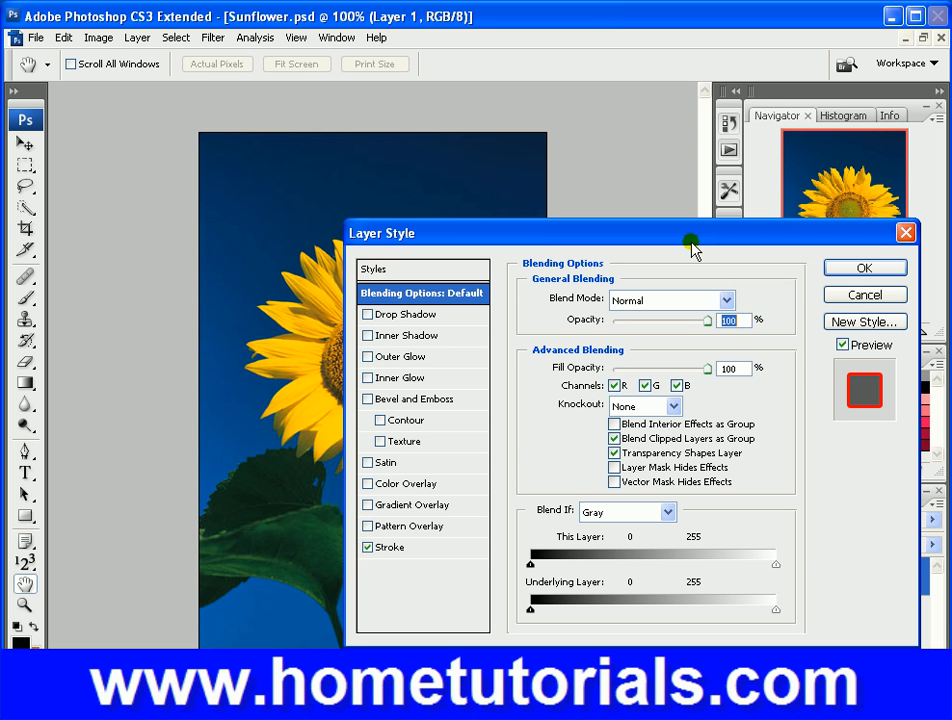
drag(574, 241, 517, 176)
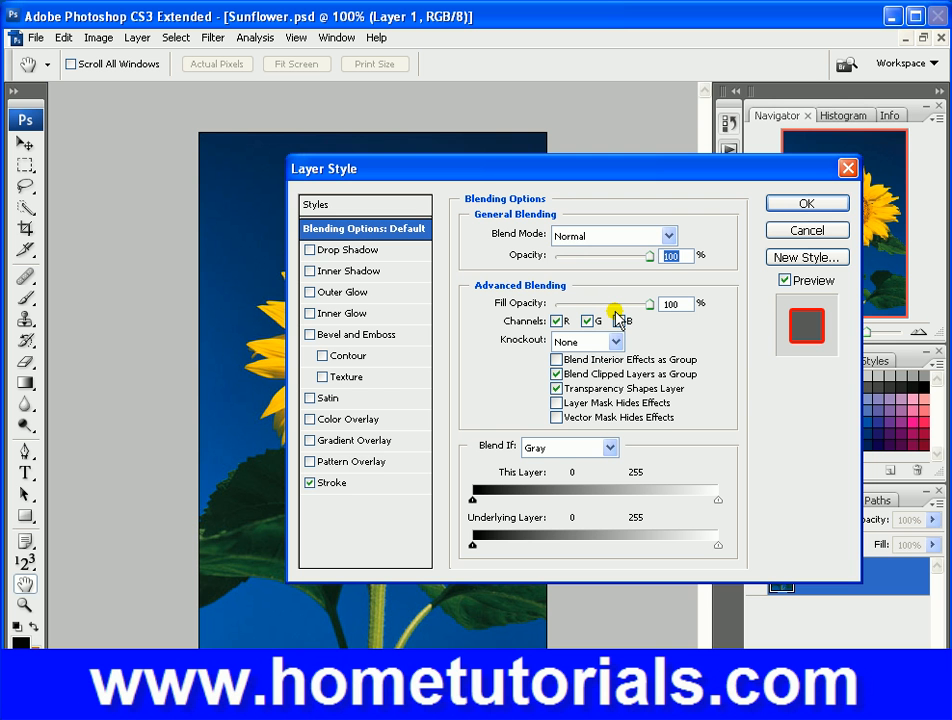
click(789, 204)
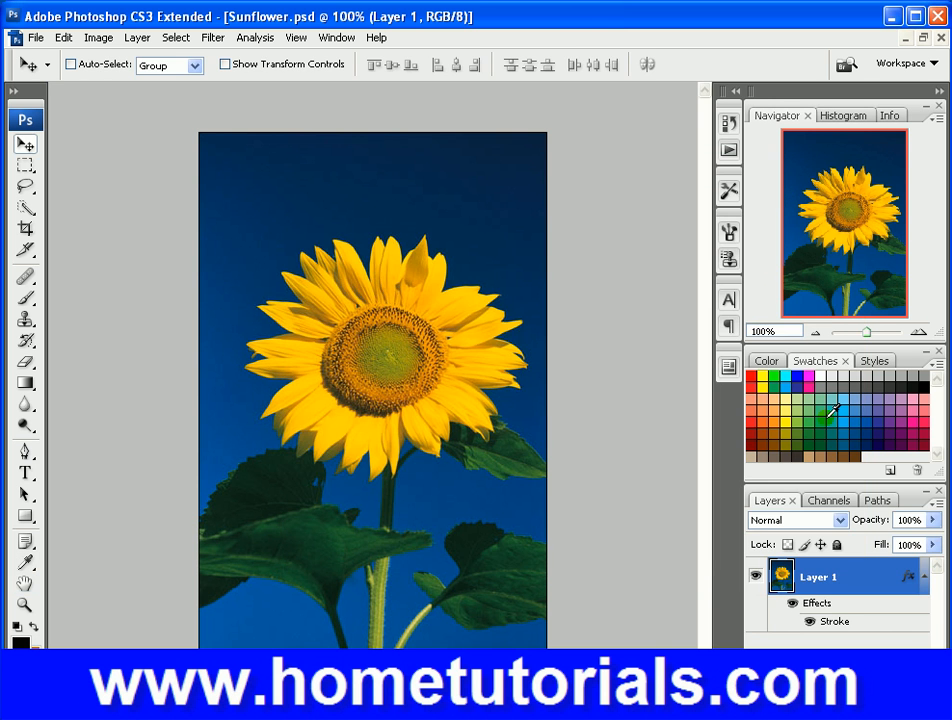
double_click(826, 570)
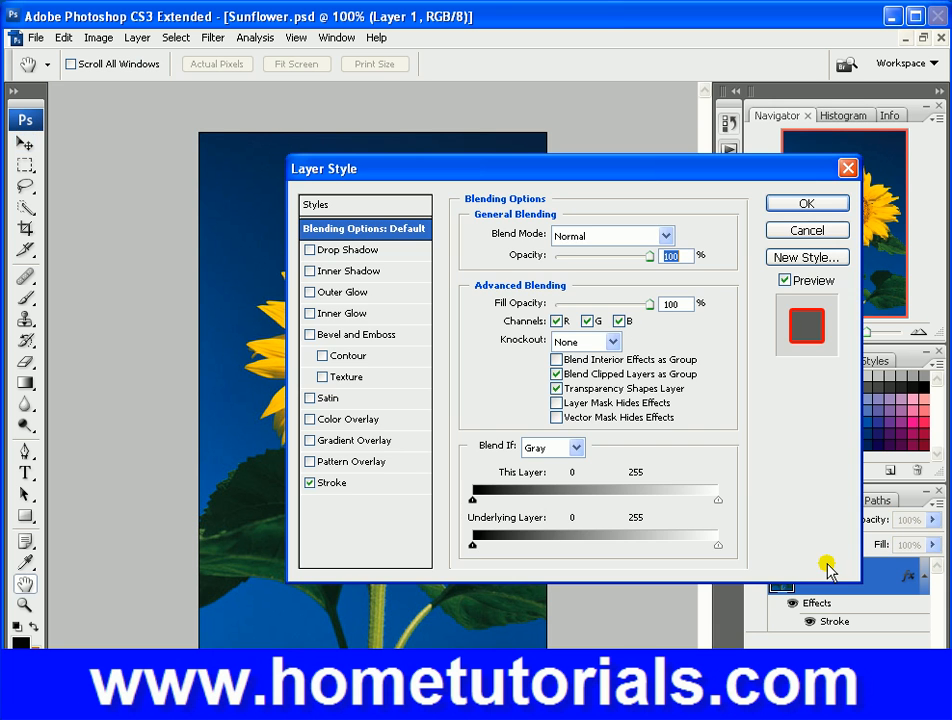
click(321, 484)
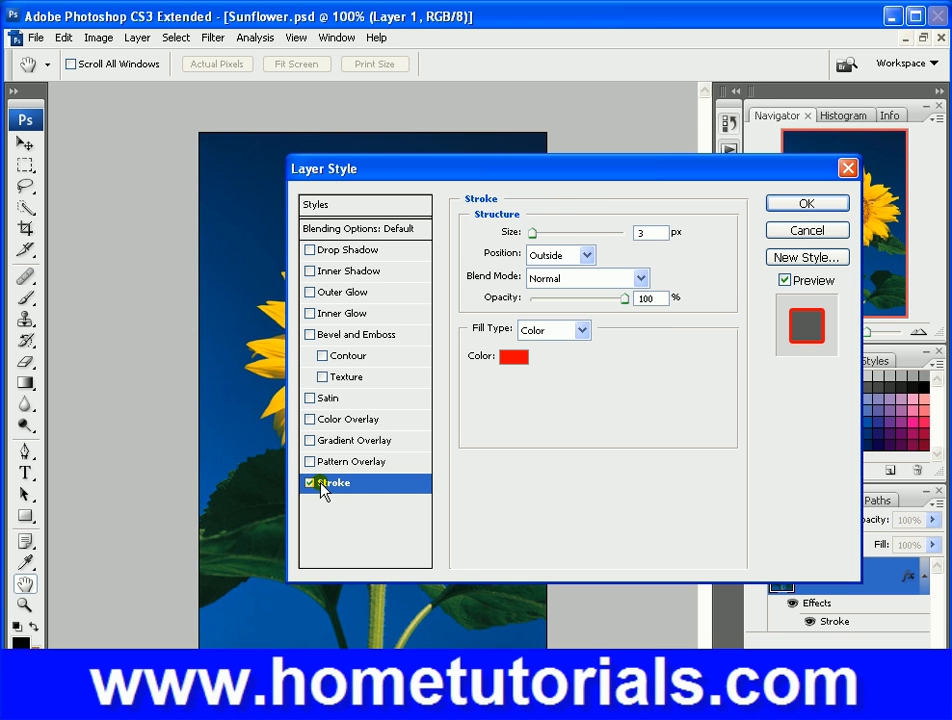
click(833, 231)
Step: Scale Layer 1 down to about 86% in width and height and center it on the canvas
click(62, 38)
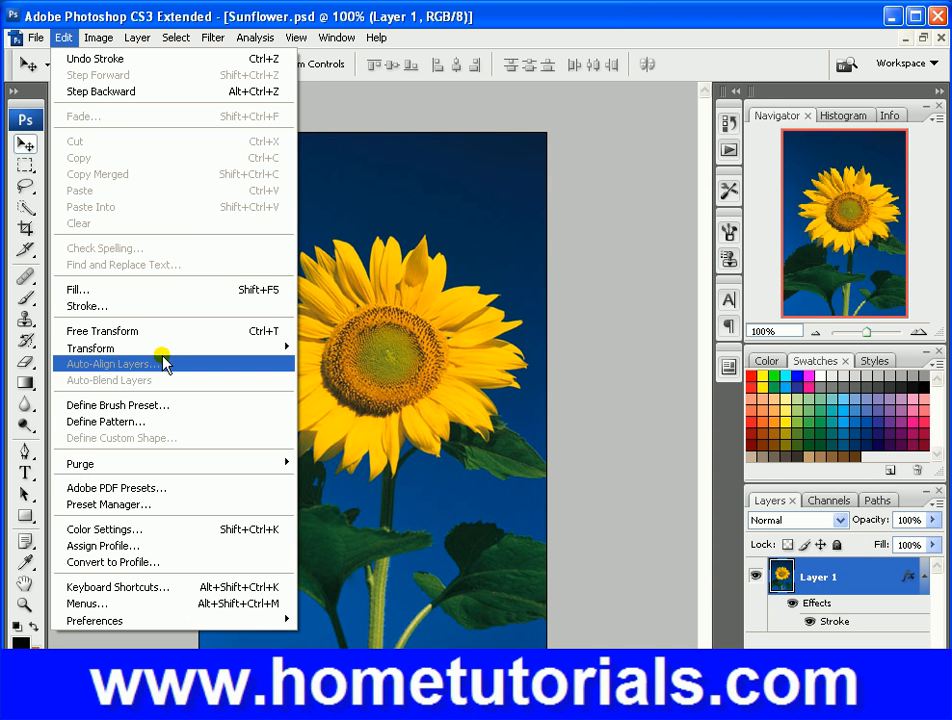
mouse_move(172, 347)
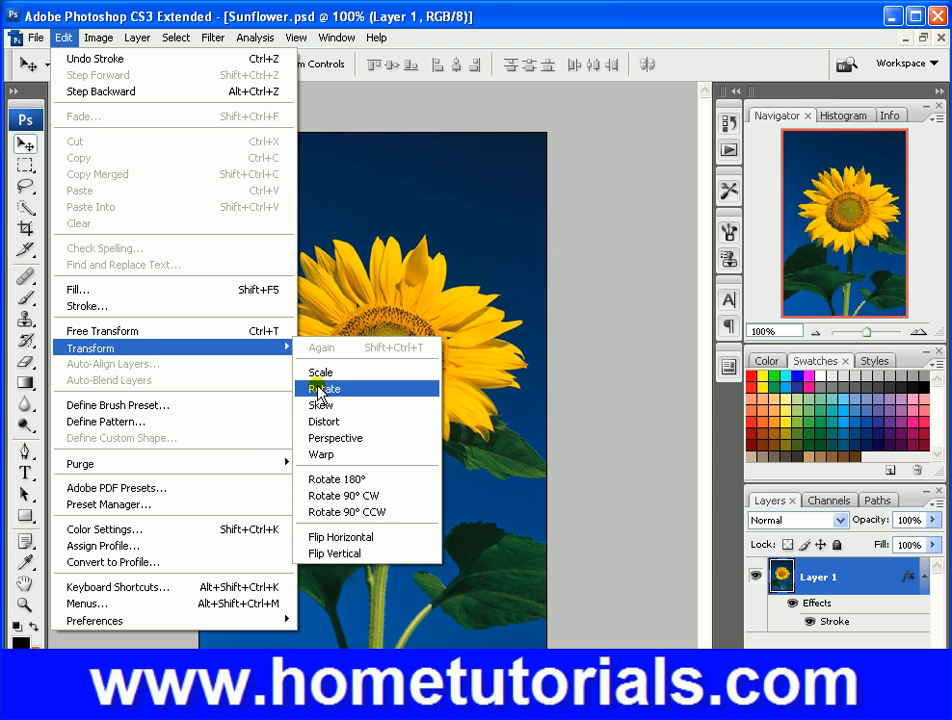
click(320, 372)
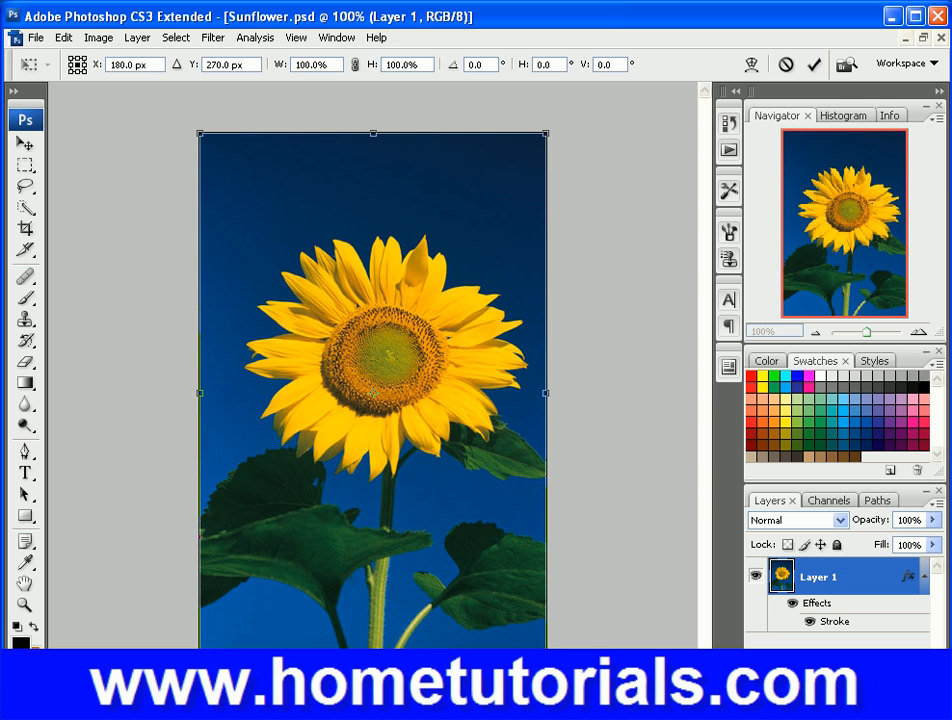
drag(545, 648, 497, 589)
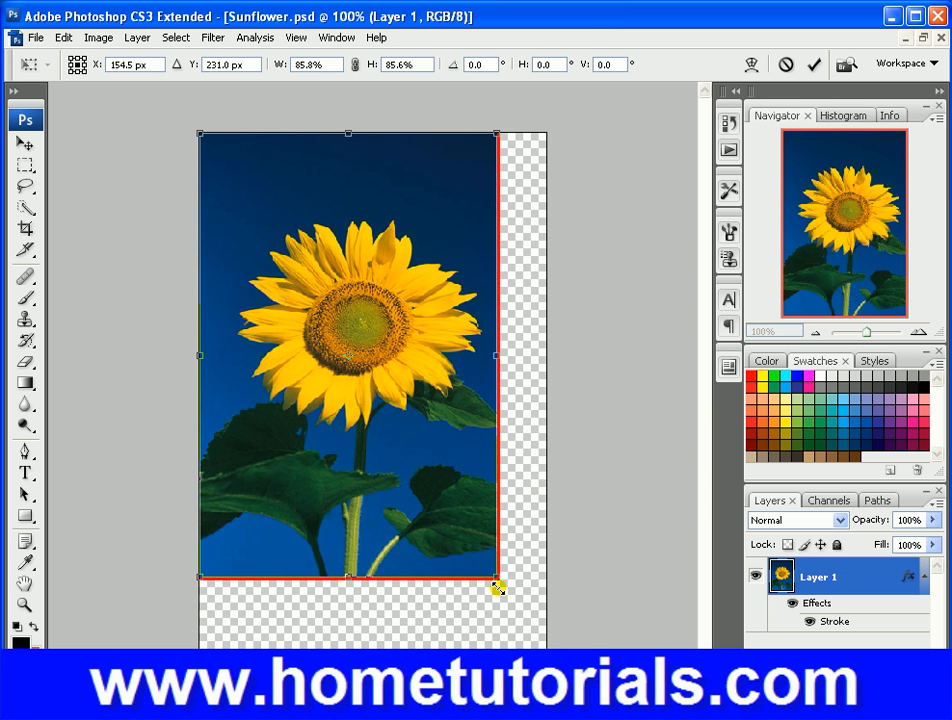
drag(351, 376, 376, 402)
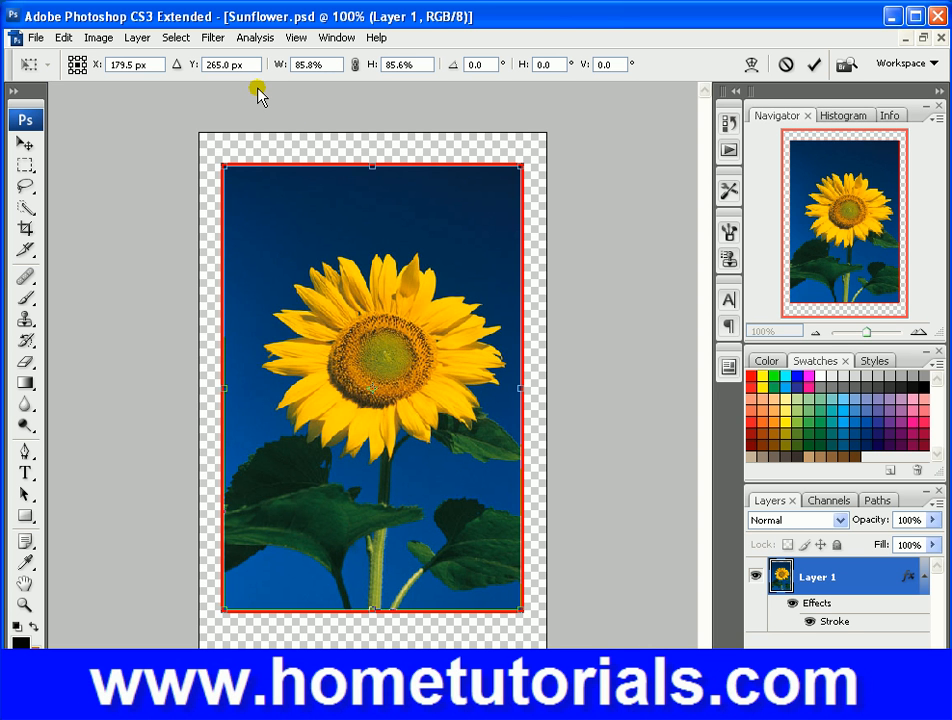
click(124, 40)
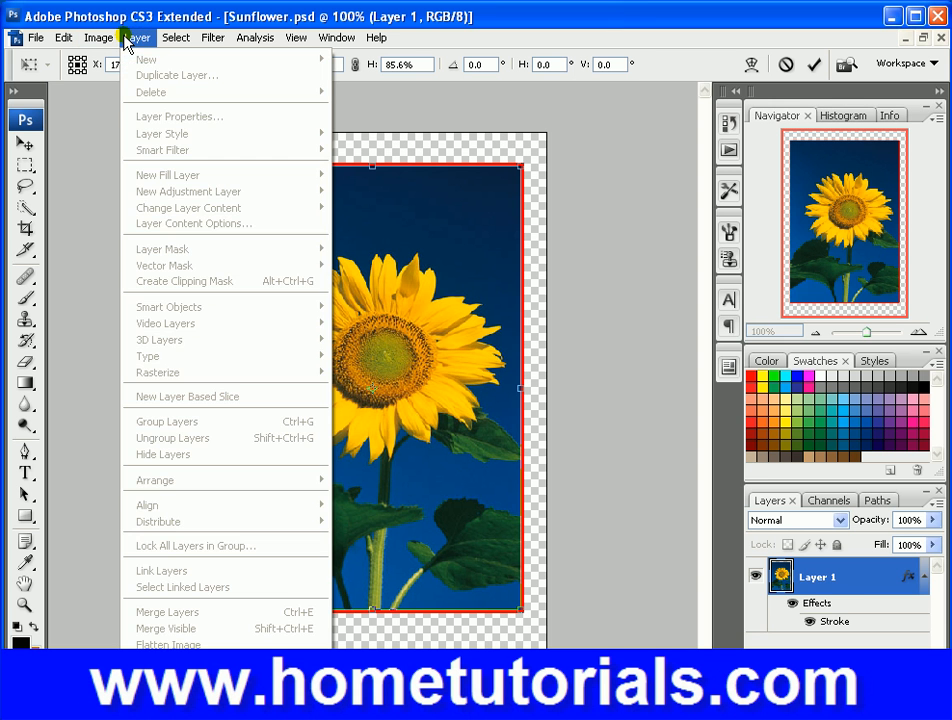
click(126, 43)
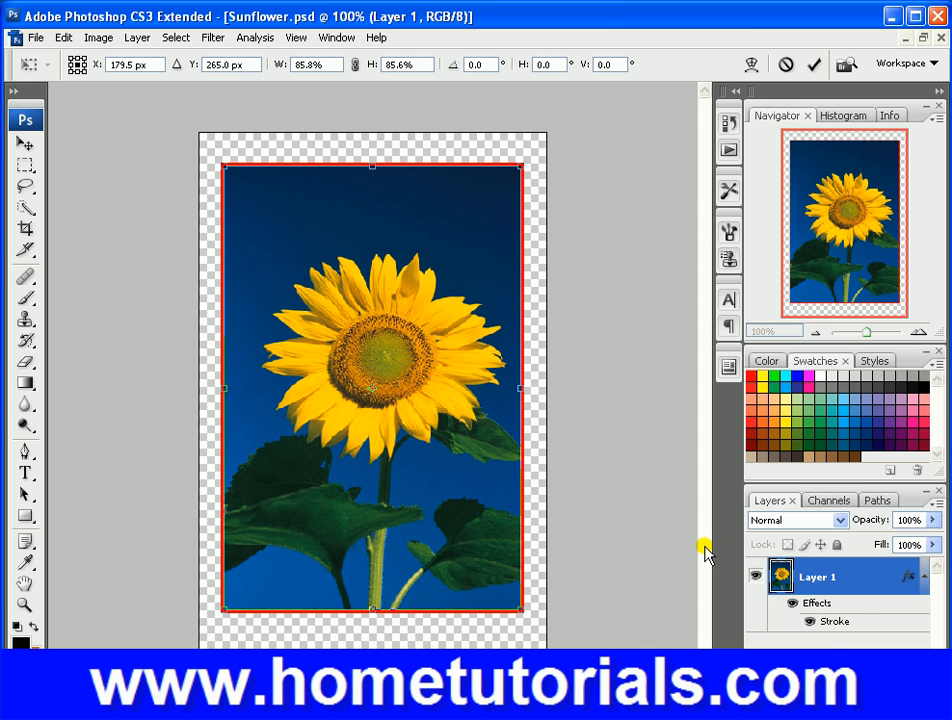
key(Return)
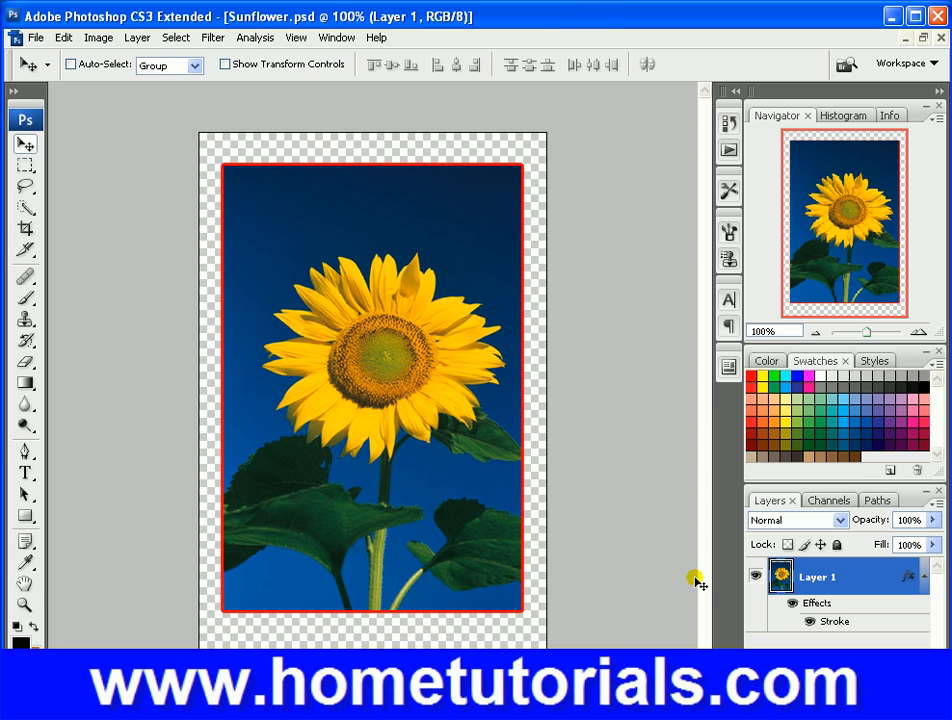
Step: Try a blending opacity of 62% on Layer 1 and restore it to 100%
double_click(827, 618)
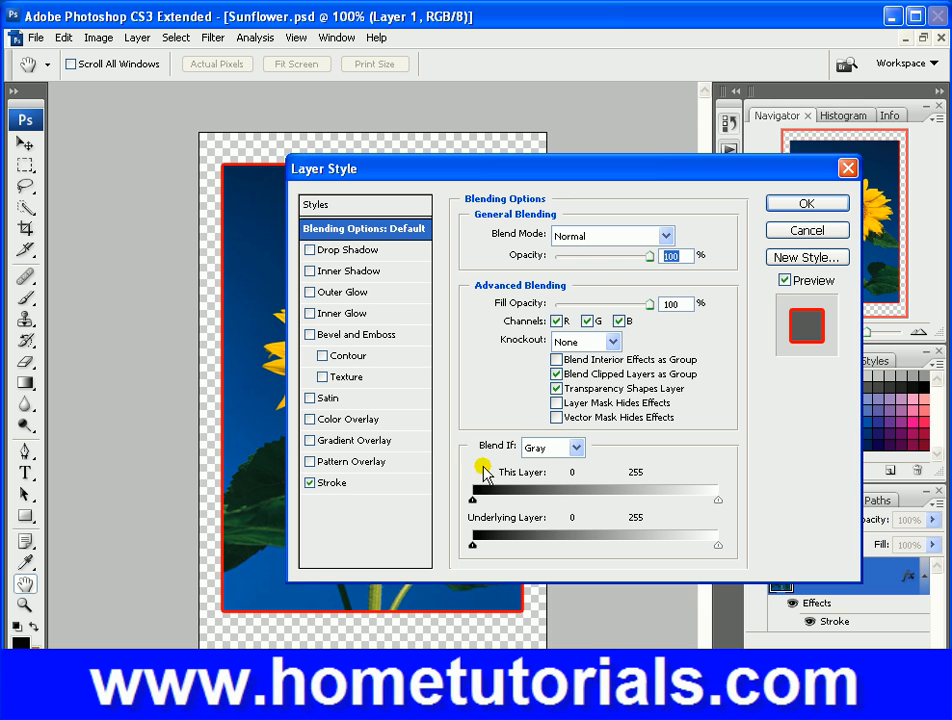
click(614, 262)
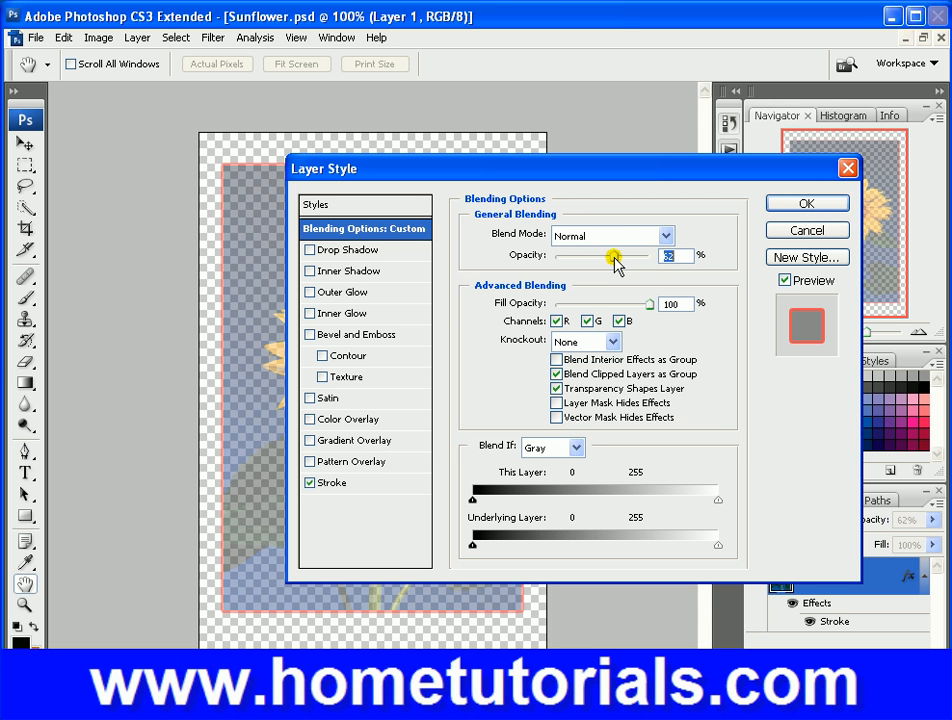
drag(616, 258, 680, 276)
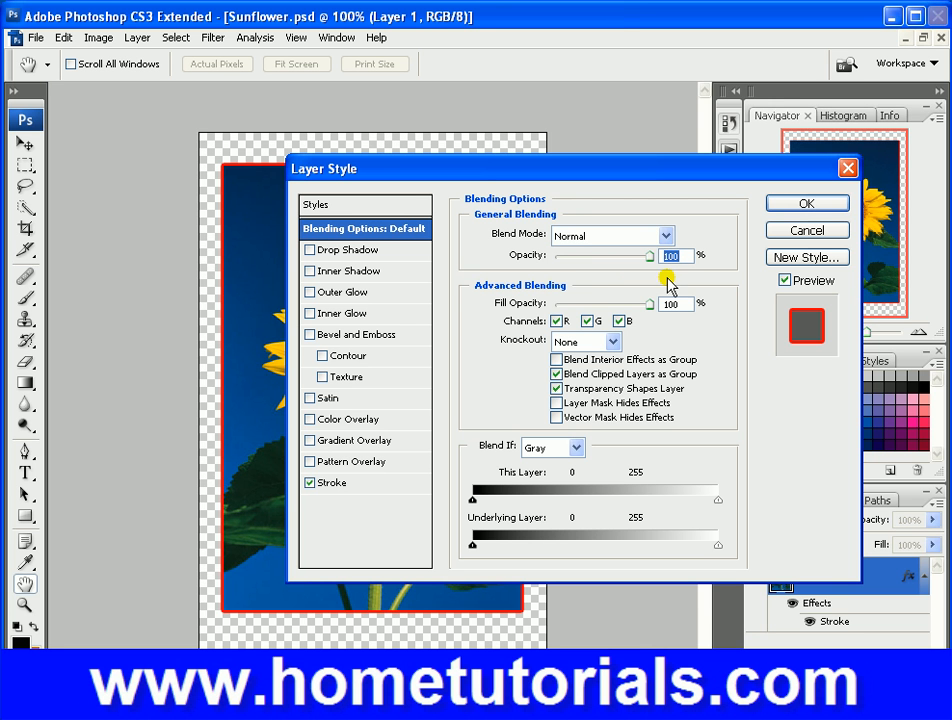
Step: Set the size of Layer 1's stroke to 9 px and move the dialog off the sunflower image
click(345, 484)
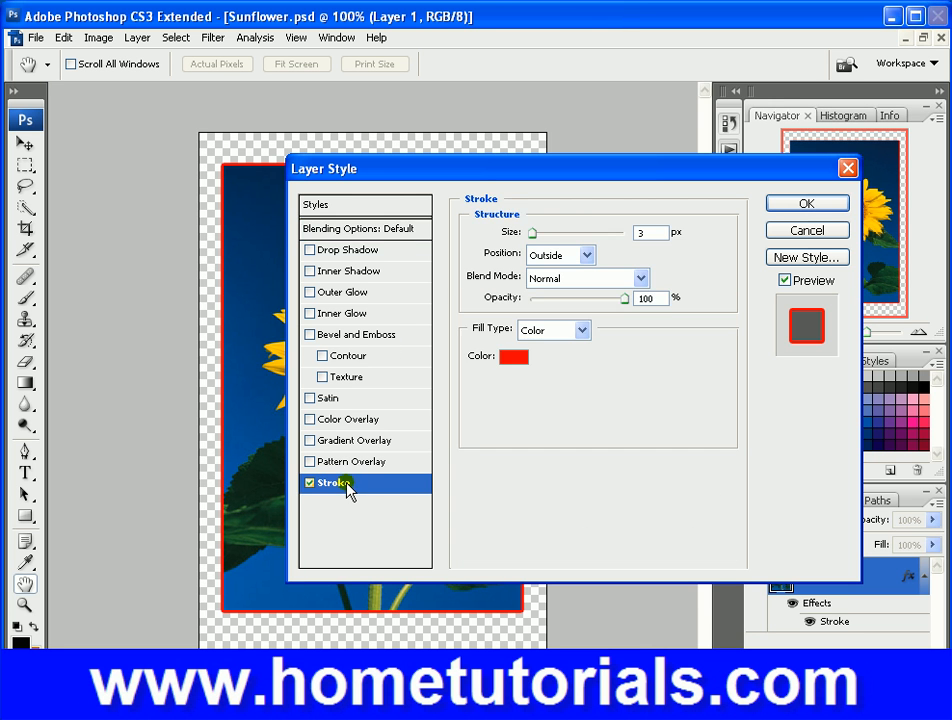
click(550, 232)
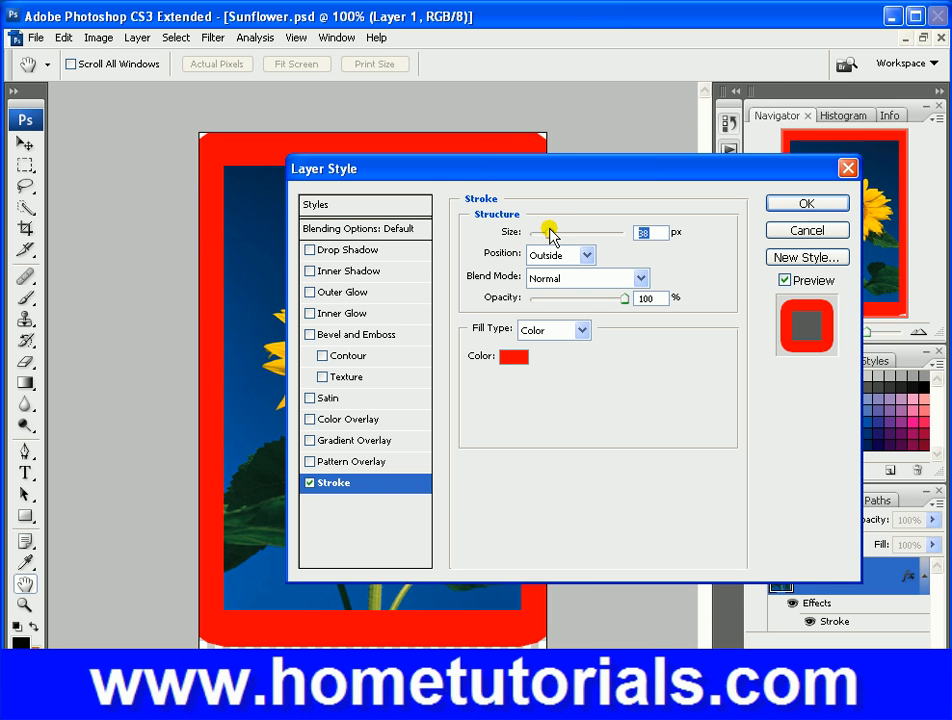
drag(550, 232, 533, 235)
mouse_move(563, 170)
mouse_down()
mouse_move(563, 19)
mouse_move(552, 3)
mouse_up()
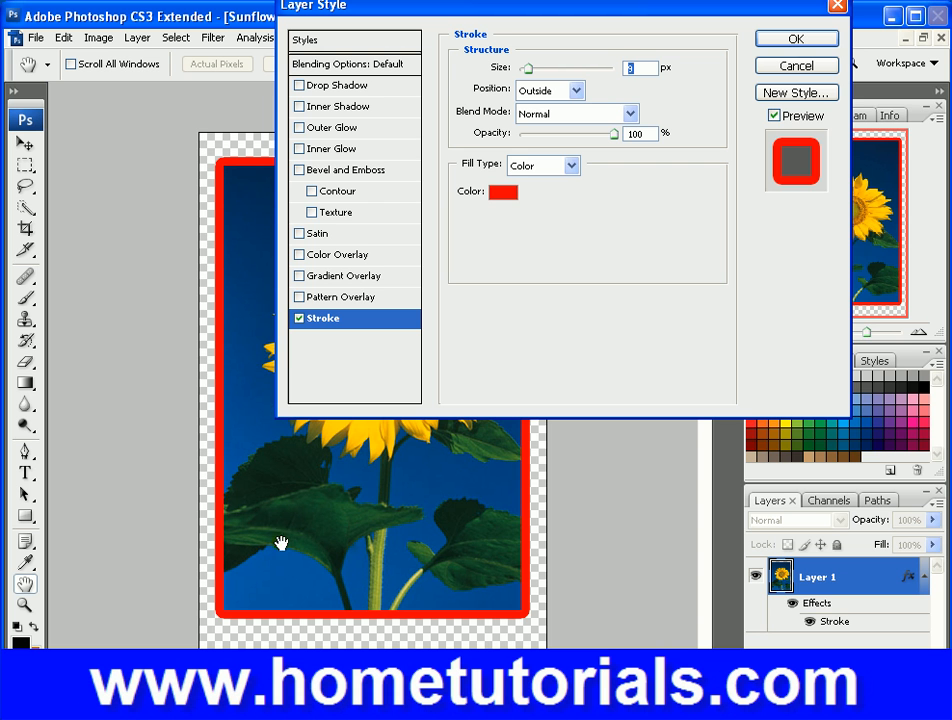
Step: Change the stroke color of Layer 1 to a bright yellow, f0e31a
click(513, 195)
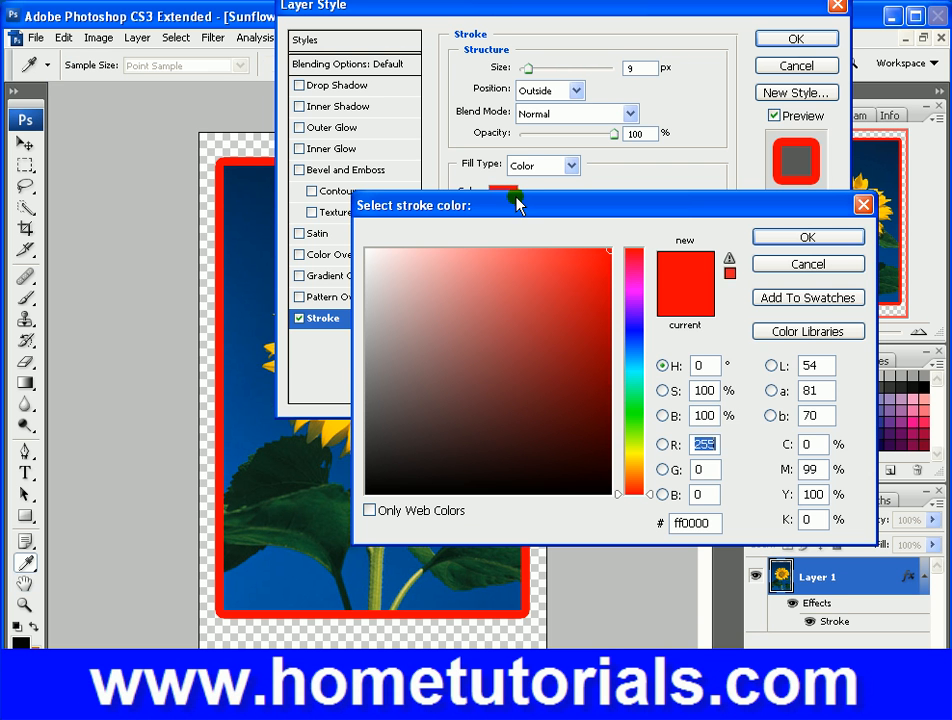
click(633, 457)
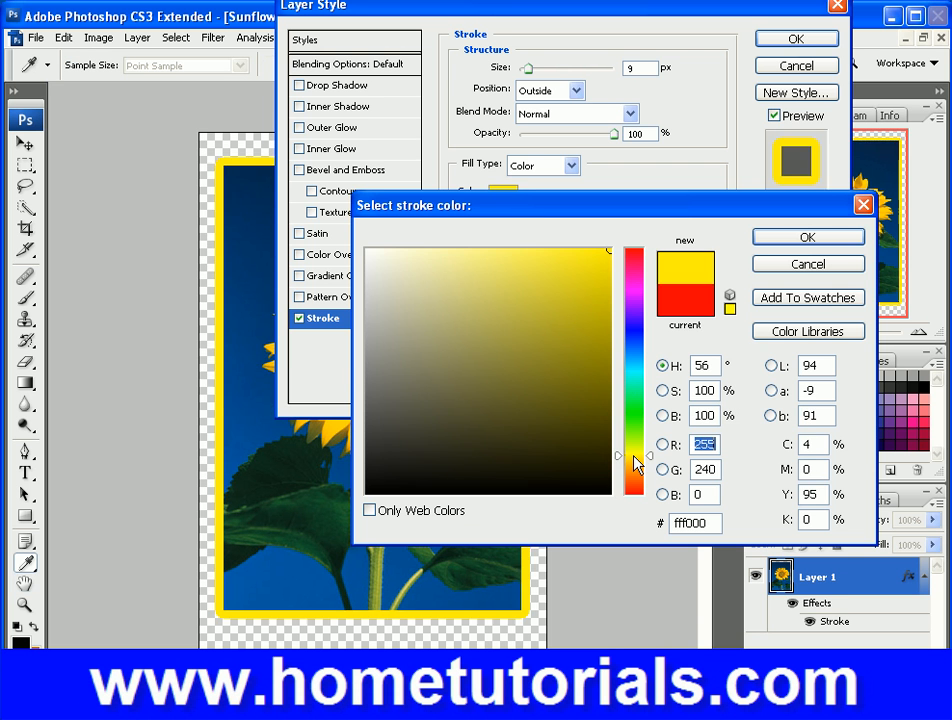
click(584, 322)
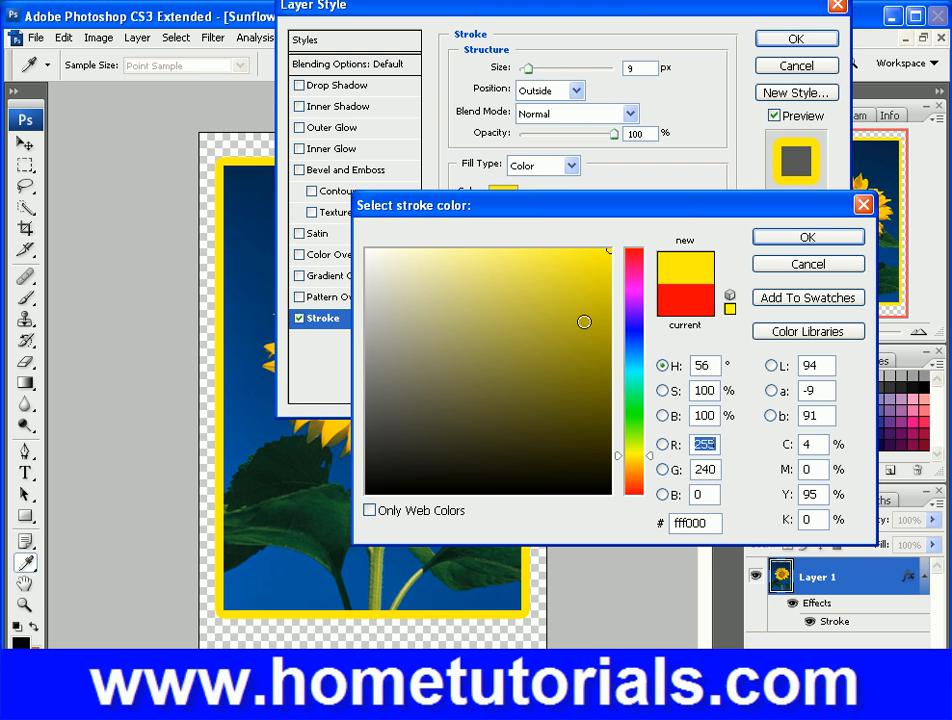
click(584, 302)
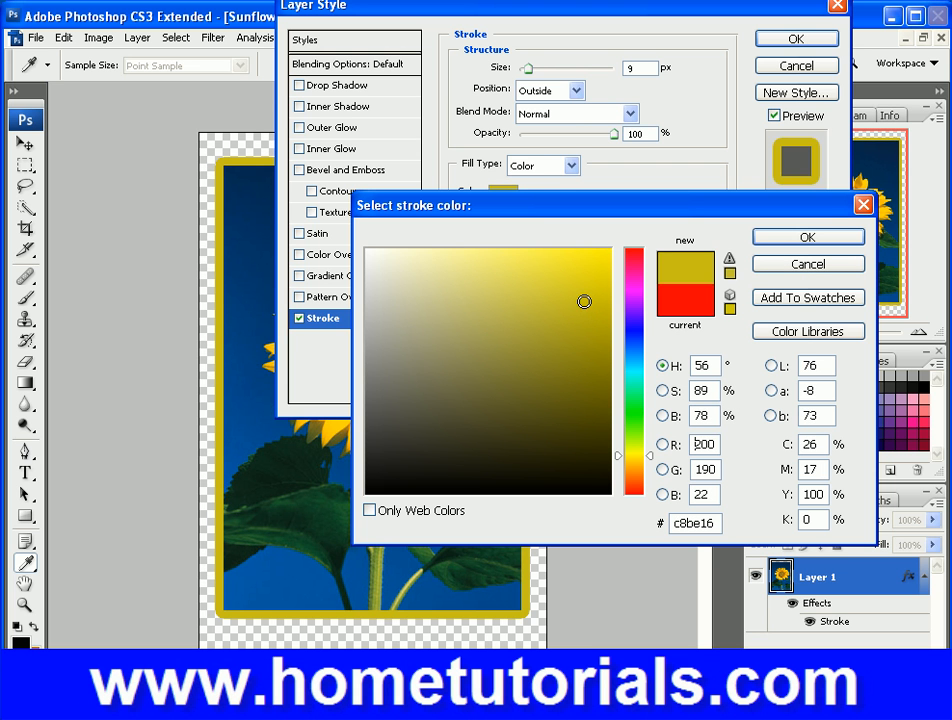
click(584, 289)
click(584, 273)
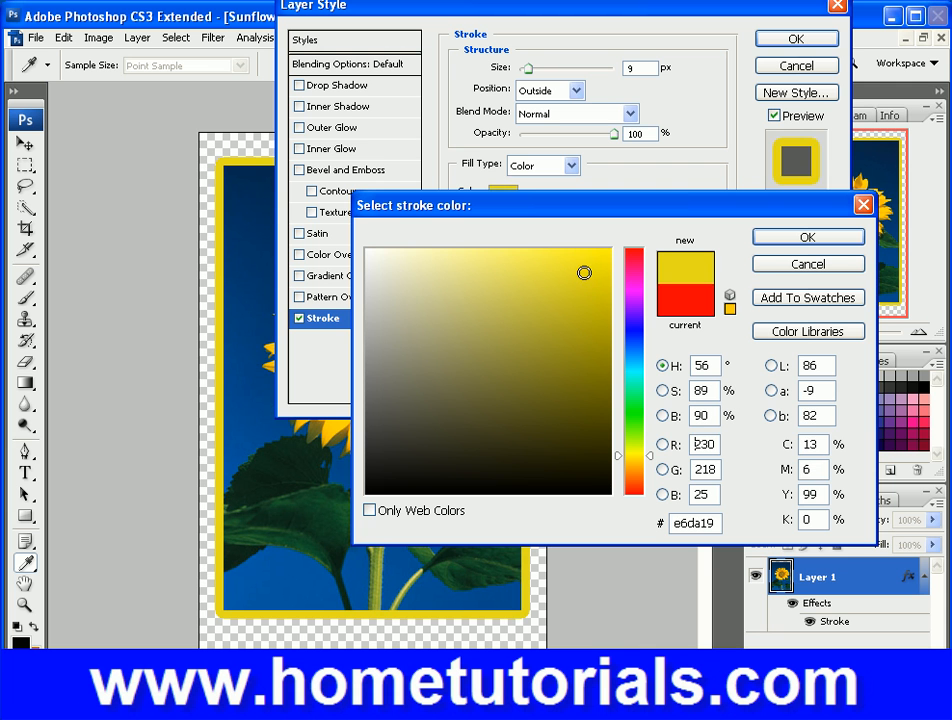
click(584, 263)
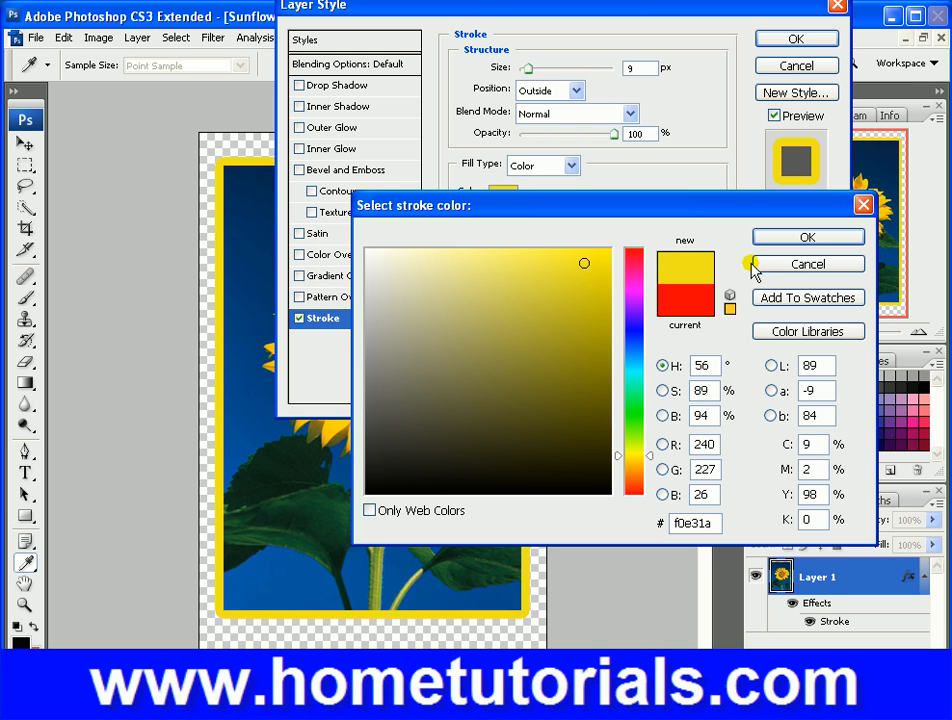
click(784, 240)
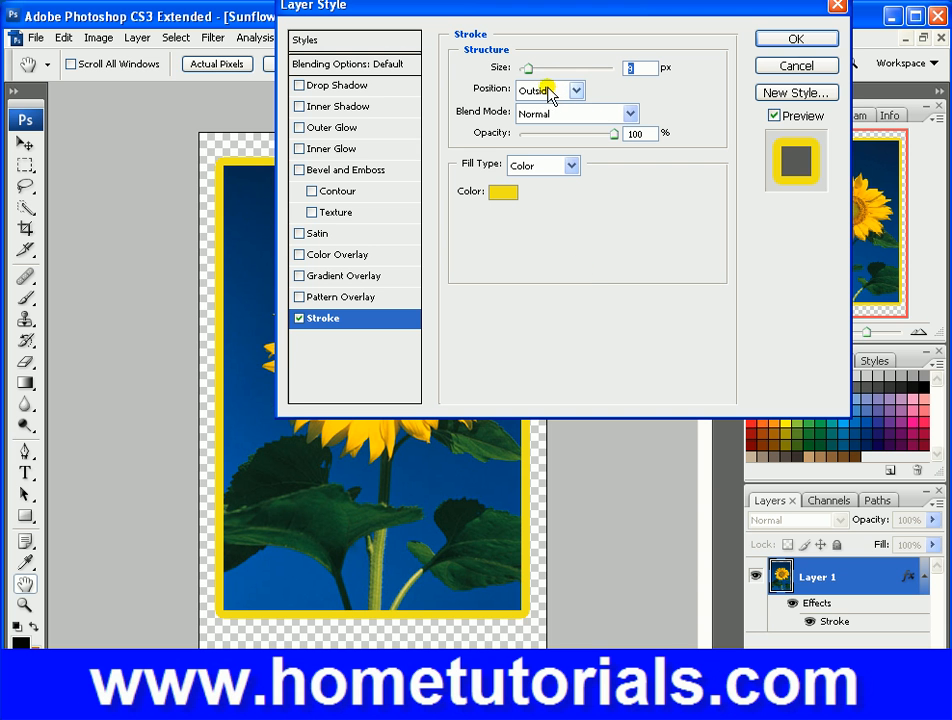
Step: Set the yellow stroke's size to 7 px and its opacity to 85%
mouse_move(529, 73)
mouse_down()
mouse_move(549, 75)
mouse_move(521, 66)
mouse_up()
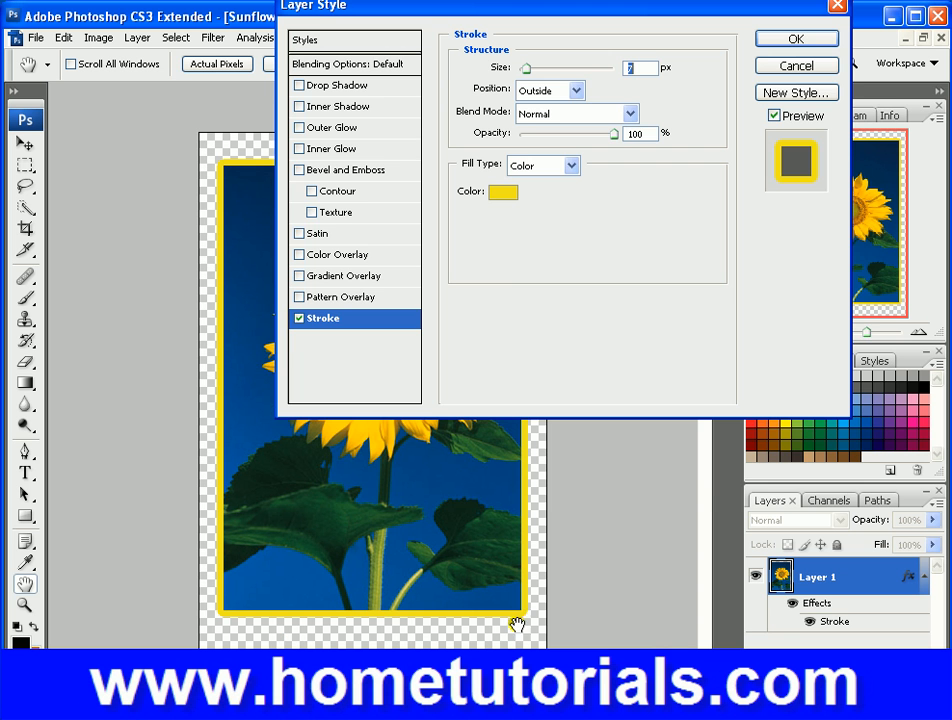
drag(510, 8, 551, 102)
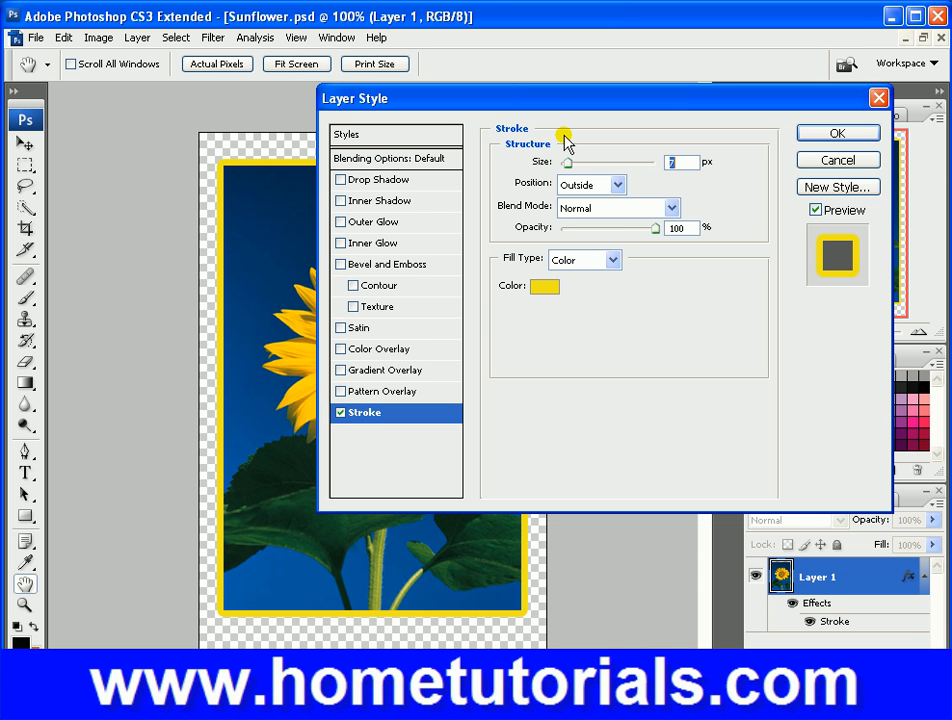
click(603, 185)
click(604, 192)
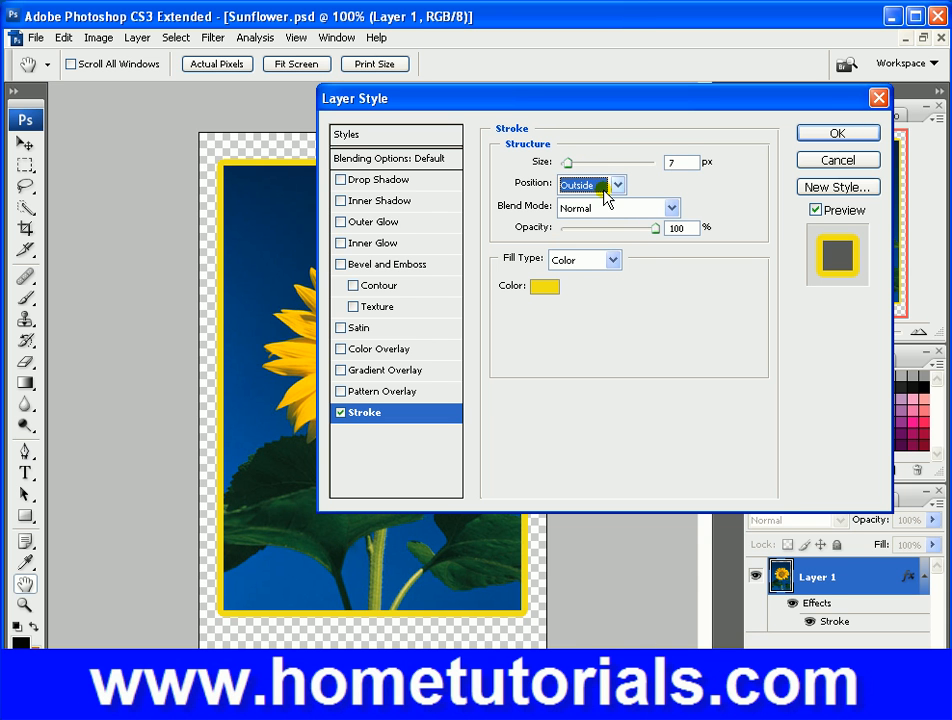
click(610, 205)
click(610, 207)
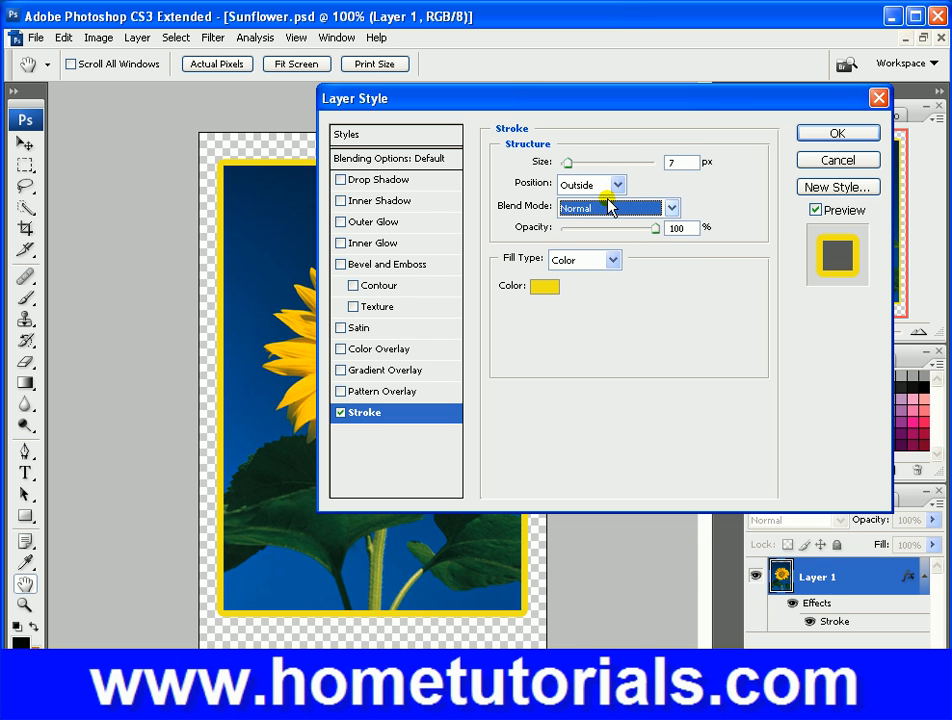
drag(596, 236, 643, 234)
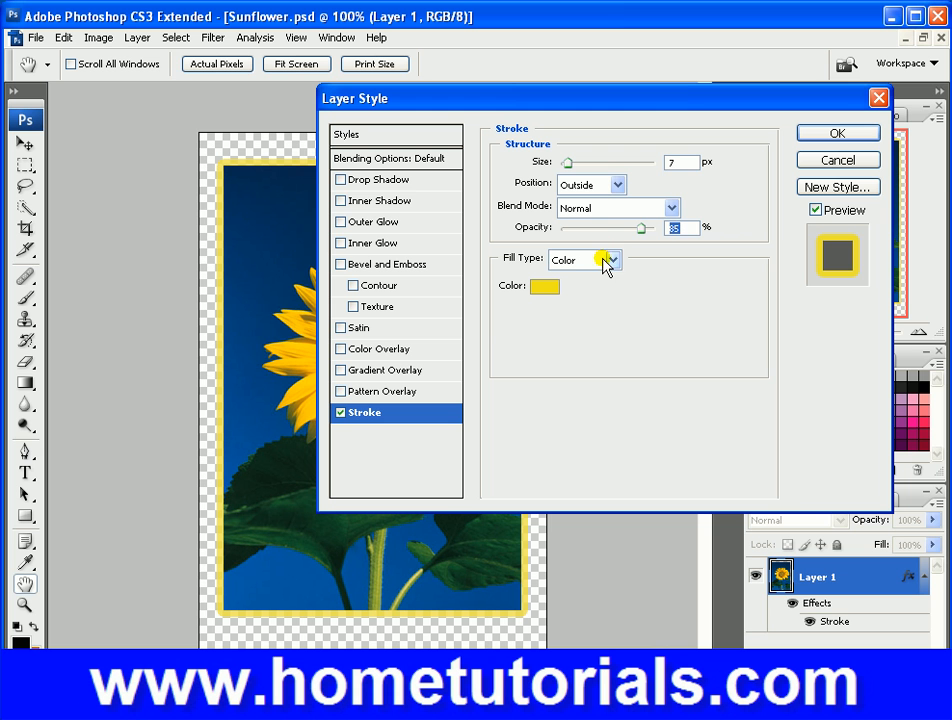
Step: Try a Pattern Overlay on Layer 1 using the orange wood-like pattern at 50% opacity
click(362, 391)
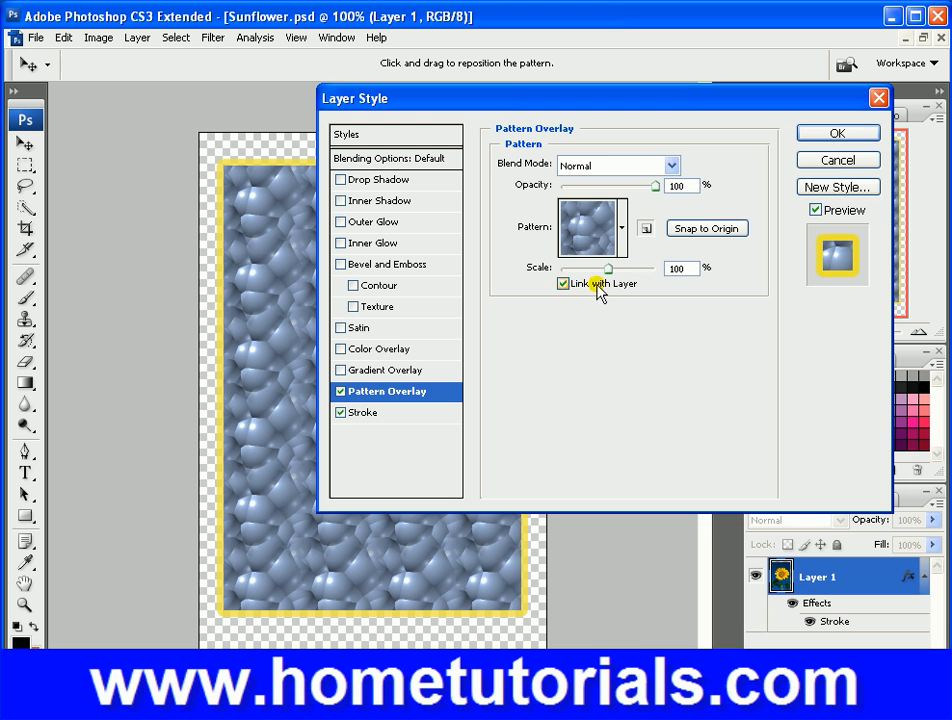
click(675, 166)
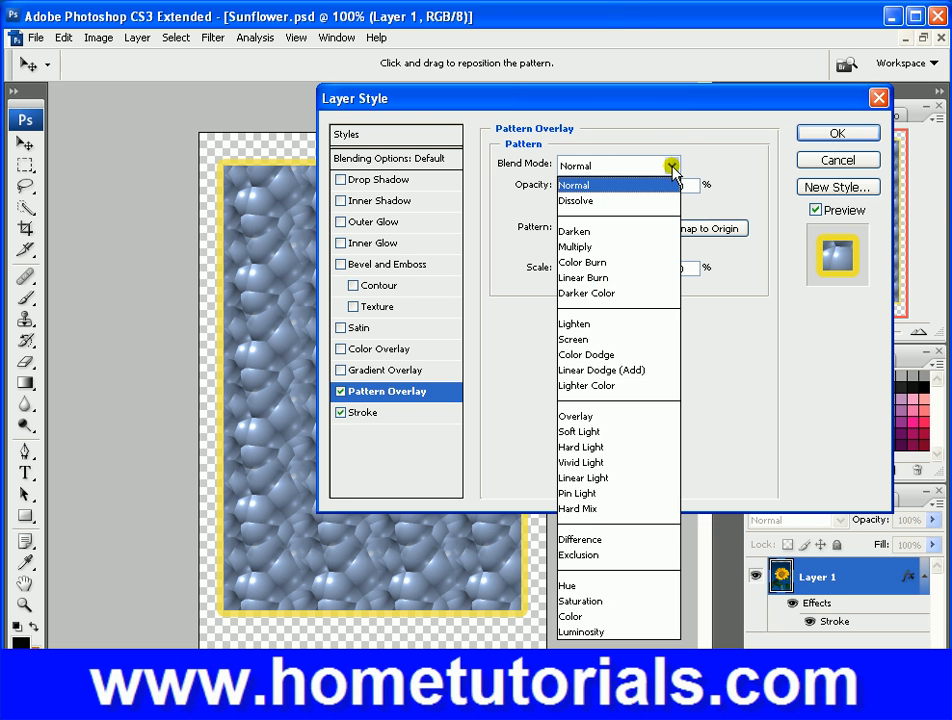
click(673, 168)
click(601, 242)
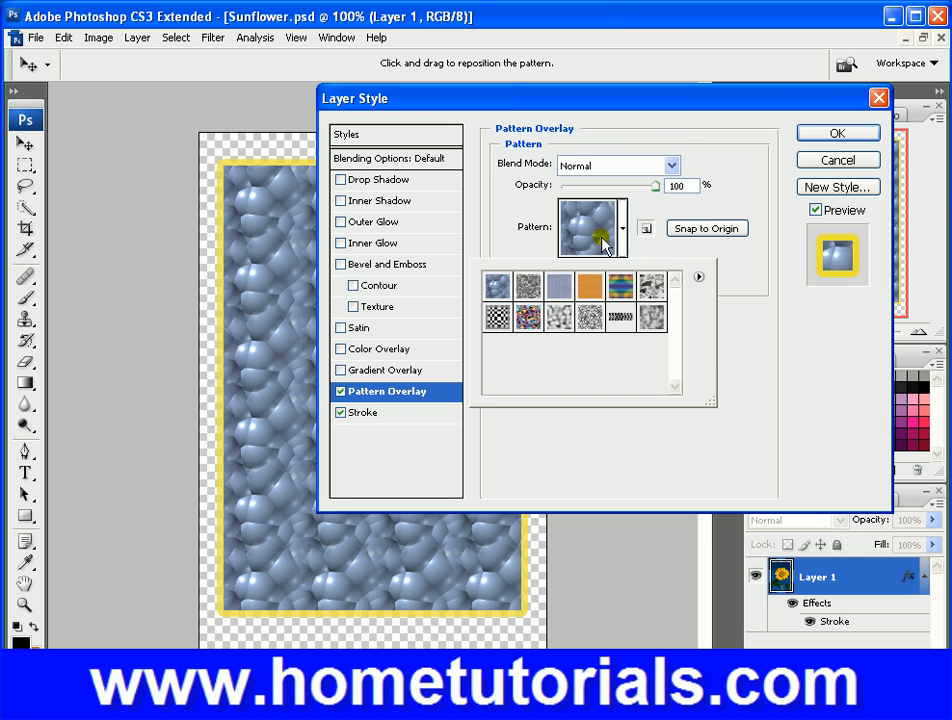
click(590, 287)
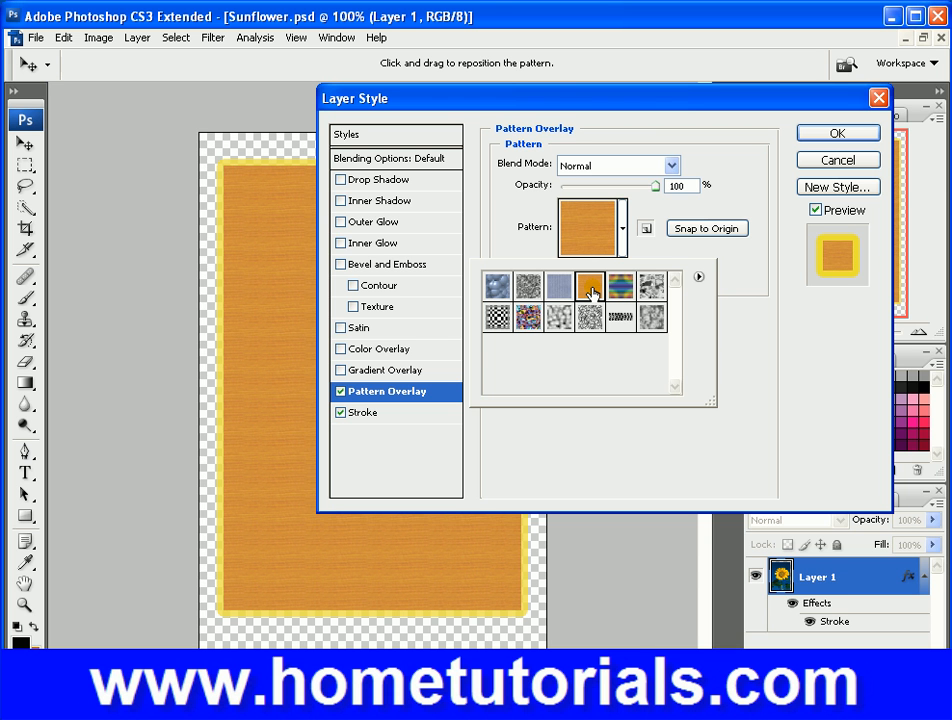
click(563, 93)
mouse_move(563, 93)
mouse_down()
mouse_move(629, 268)
mouse_move(660, 199)
mouse_move(563, 110)
mouse_up()
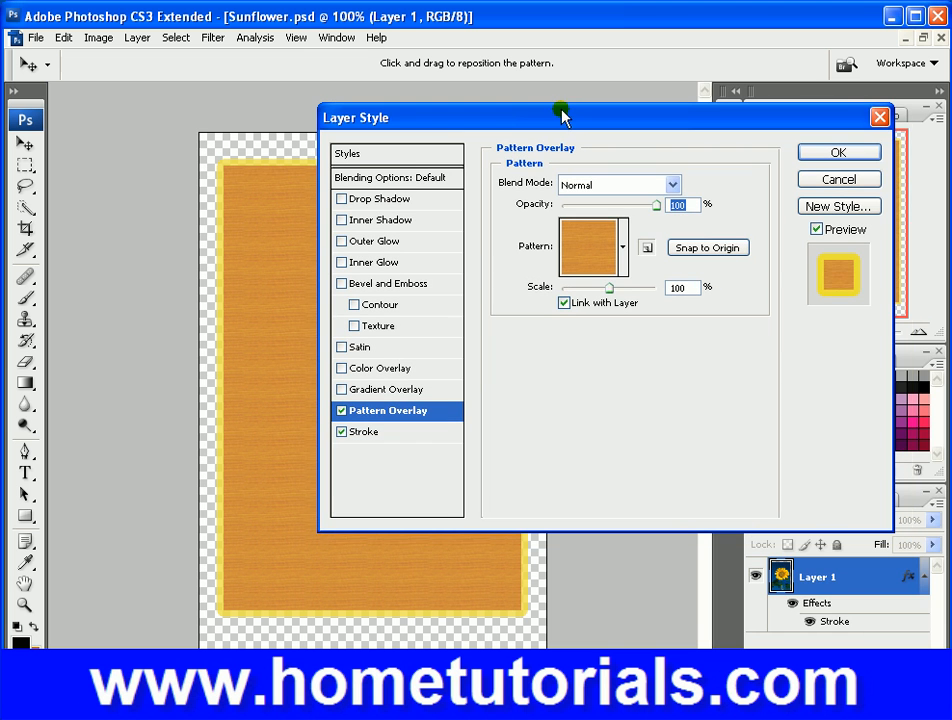
drag(636, 205, 610, 206)
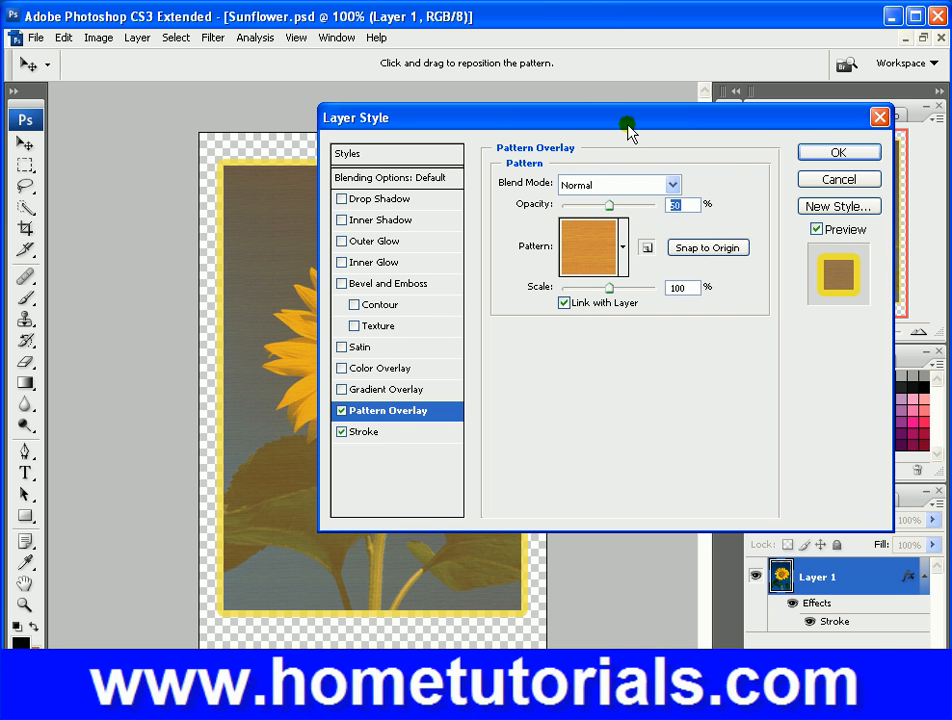
Step: Try the overlay pattern at scales of 61% and 221% with 100% opacity, and turn the Pattern Overlay off
mouse_move(625, 121)
mouse_down()
mouse_move(638, 264)
mouse_move(638, 502)
mouse_move(569, 644)
mouse_move(623, 215)
mouse_move(610, 204)
mouse_up()
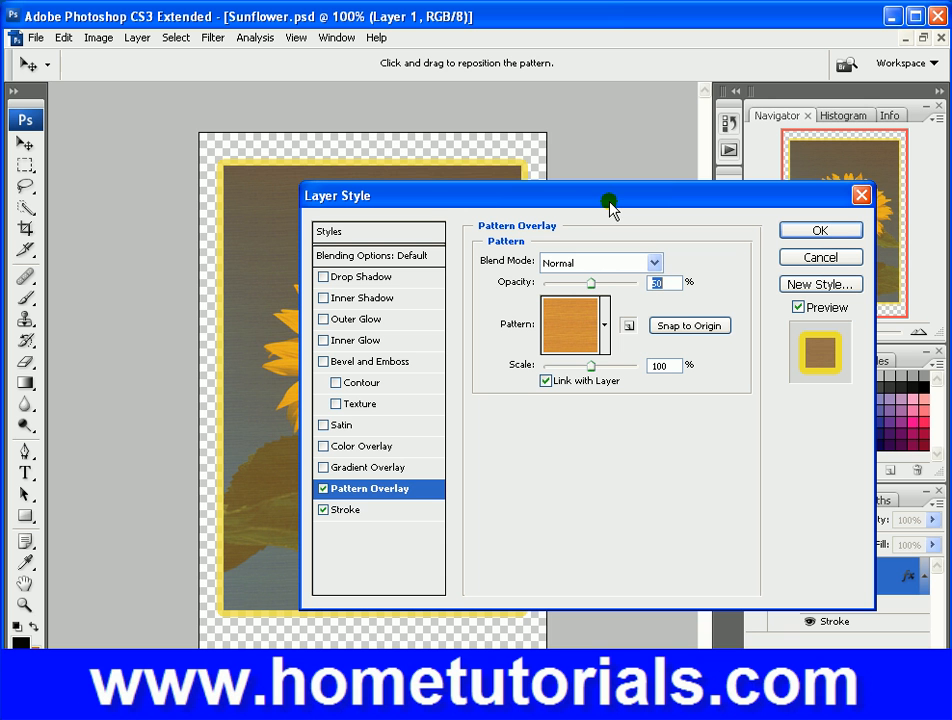
drag(591, 366, 584, 367)
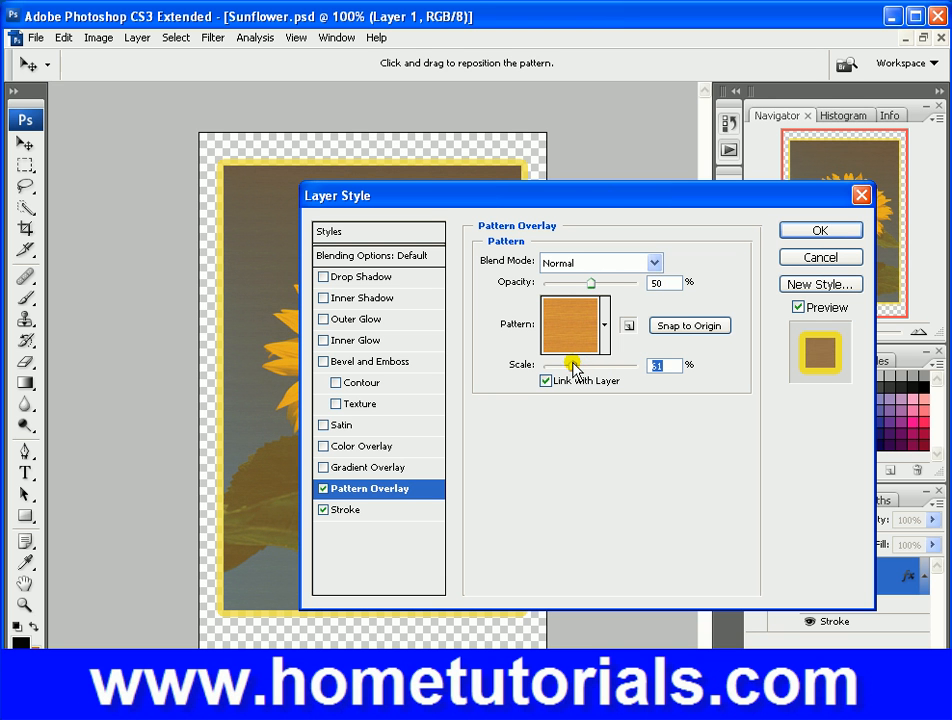
click(625, 283)
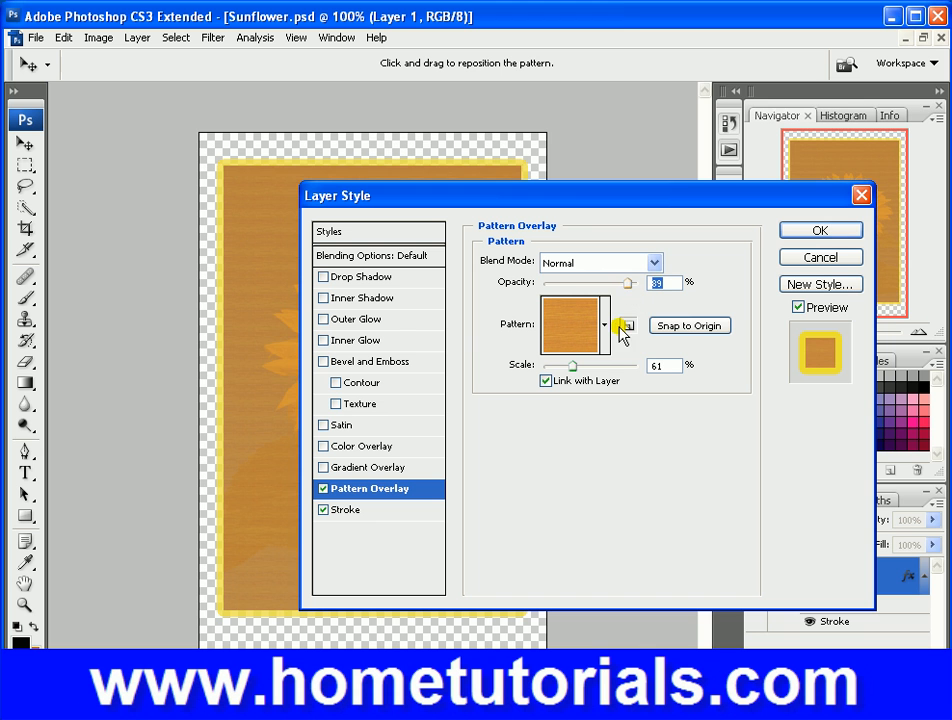
drag(628, 287, 665, 291)
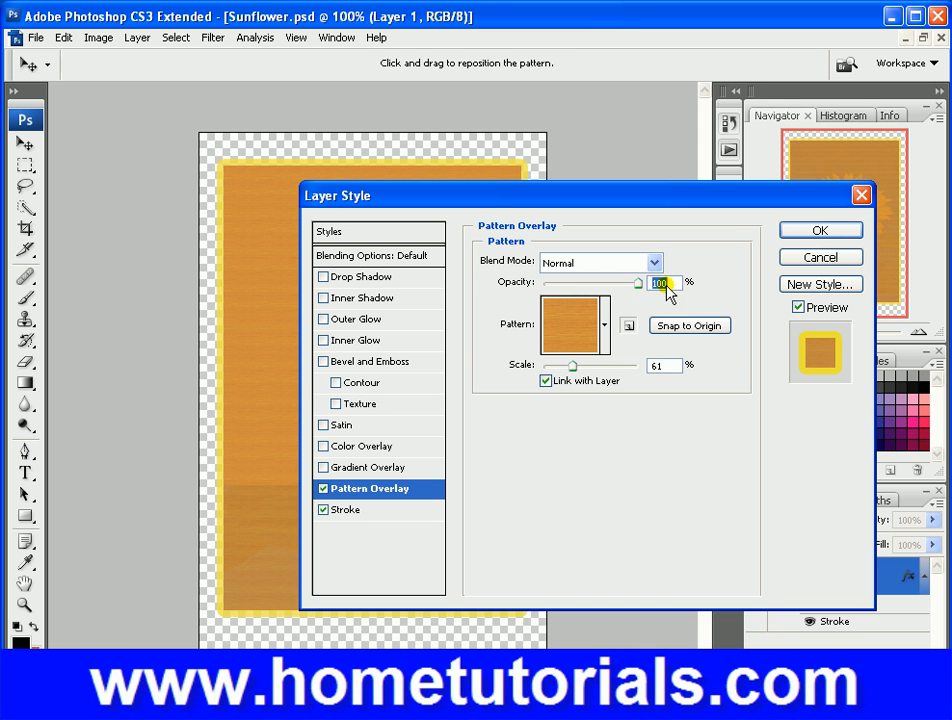
click(597, 366)
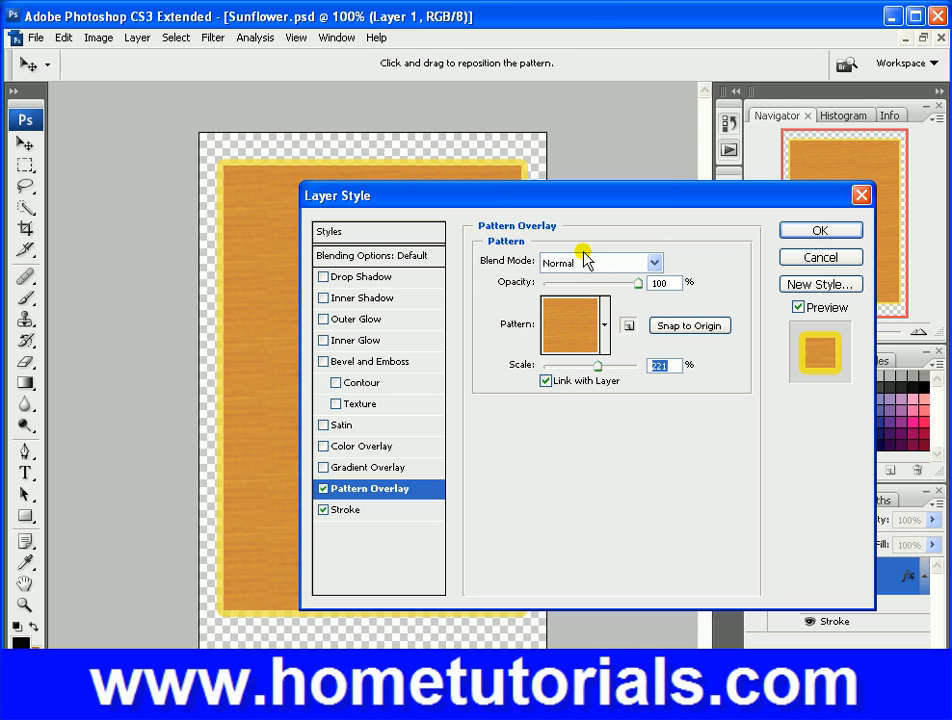
mouse_move(580, 202)
mouse_down()
mouse_move(676, 268)
mouse_move(691, 350)
mouse_move(599, 257)
mouse_up()
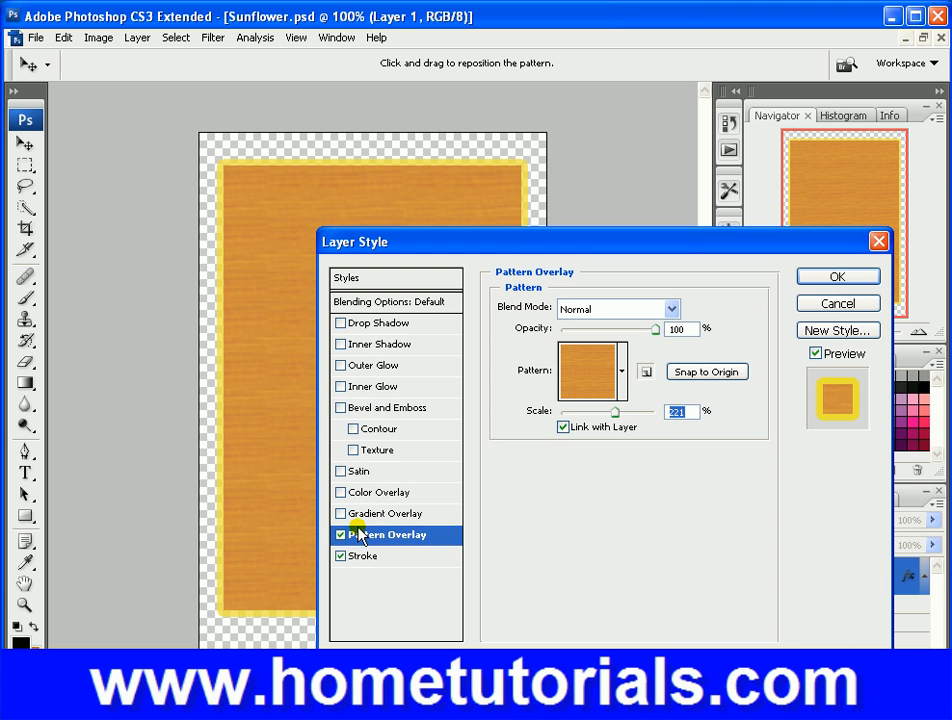
click(341, 537)
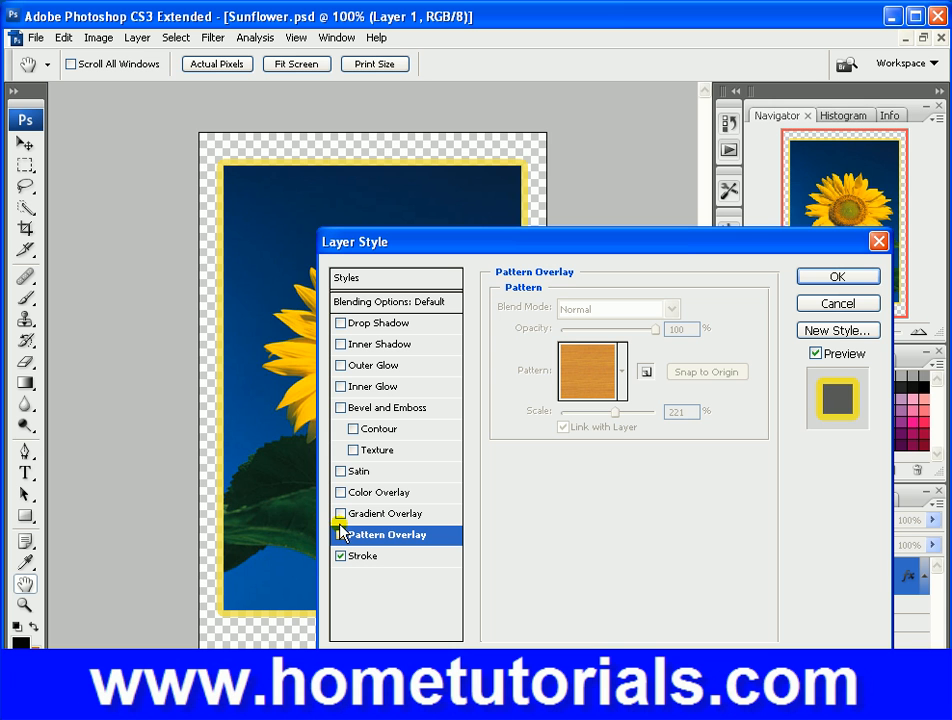
Step: Add a Gradient Overlay to Layer 1 with the black-to-copper gradient preset at 82% opacity
click(341, 514)
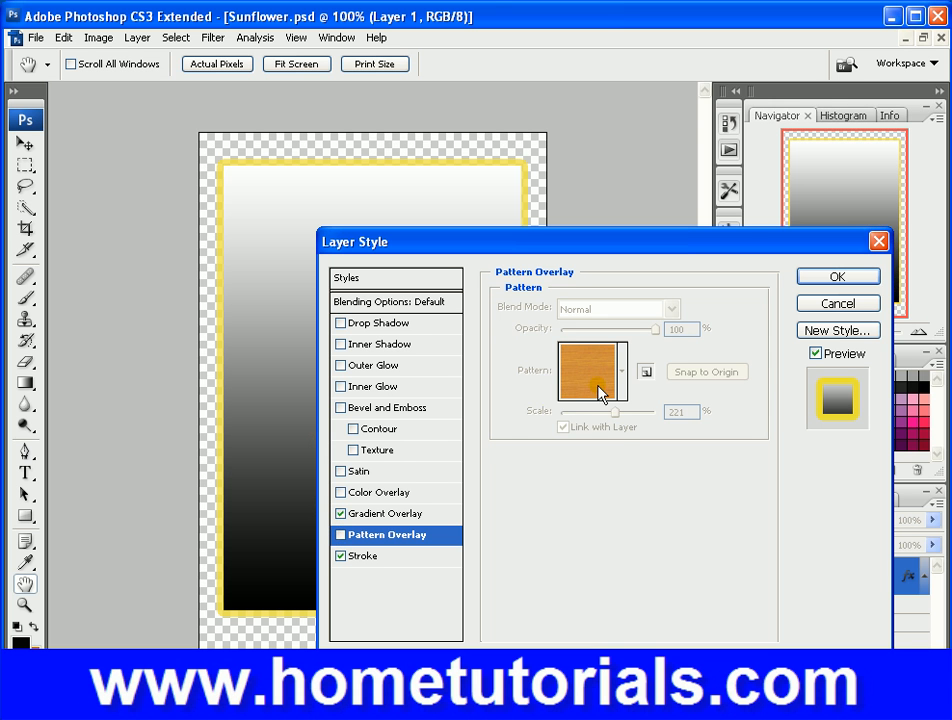
click(414, 516)
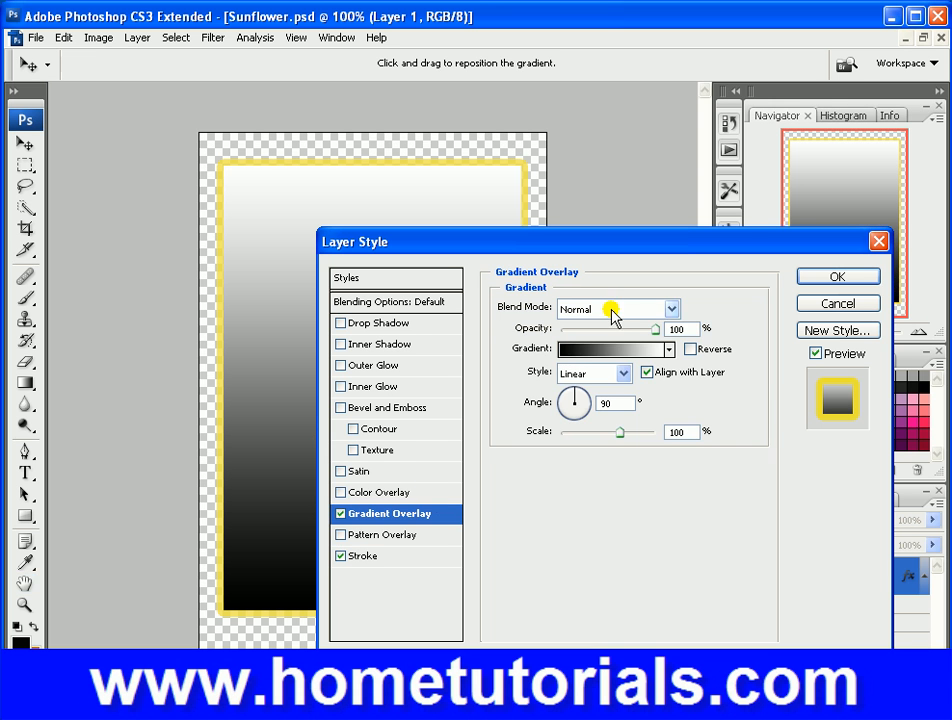
click(668, 349)
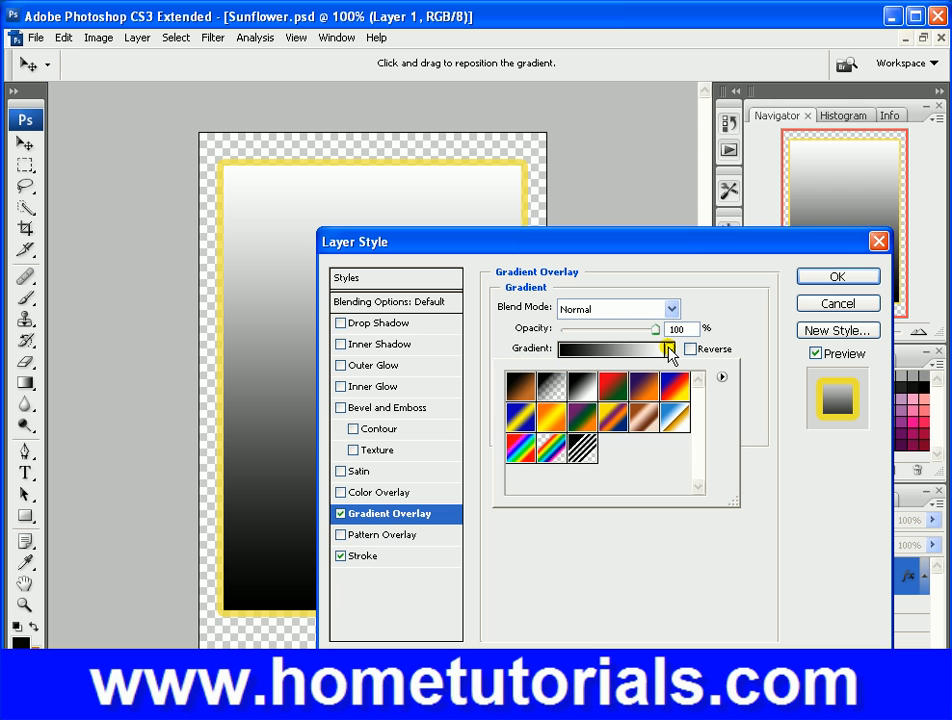
click(519, 388)
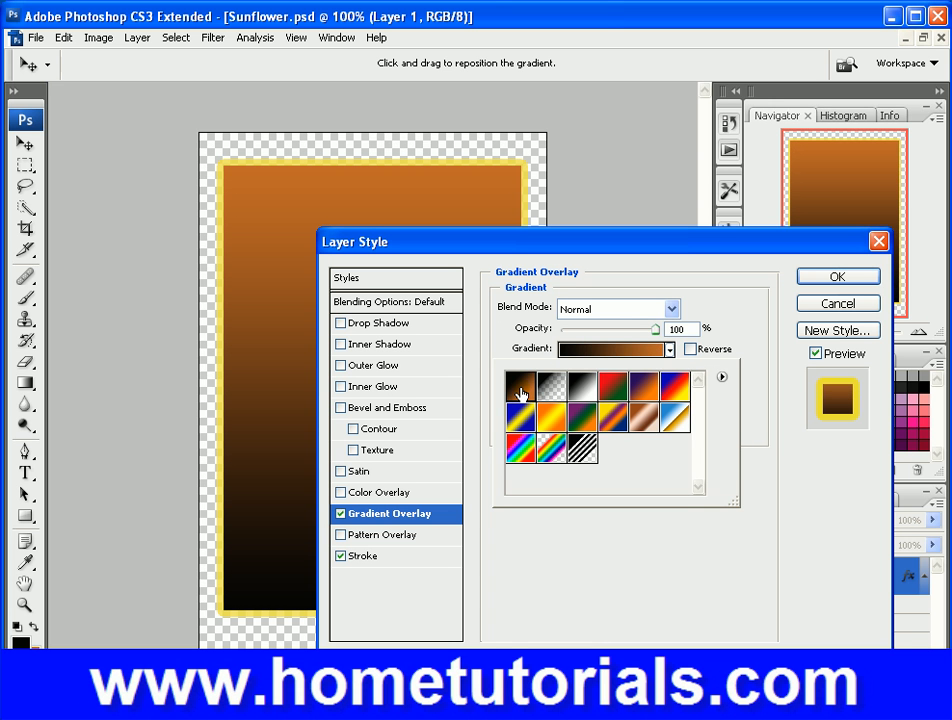
click(625, 329)
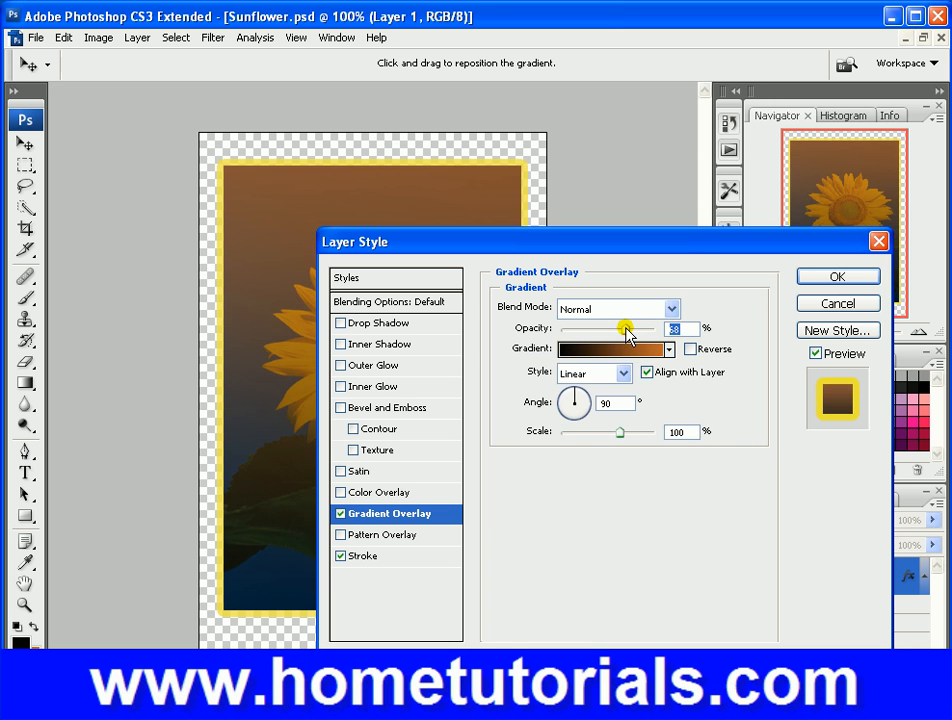
mouse_move(626, 330)
mouse_down()
mouse_move(606, 331)
mouse_move(638, 333)
mouse_up()
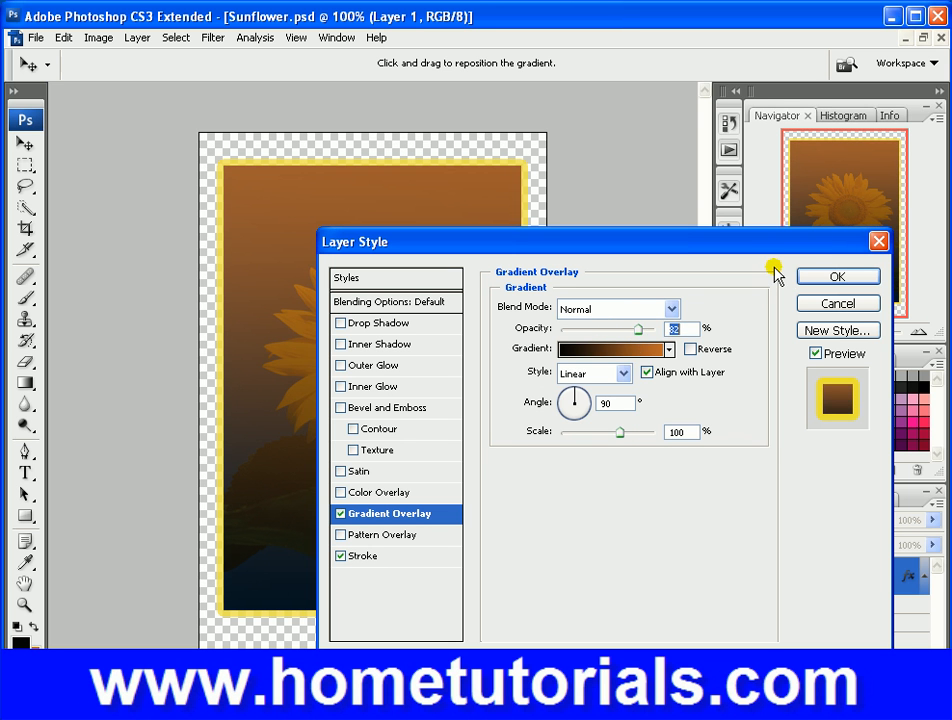
Step: Set the overlay gradient's angle to -16° and move the dialog clear of the sunflower image
drag(752, 242, 809, 284)
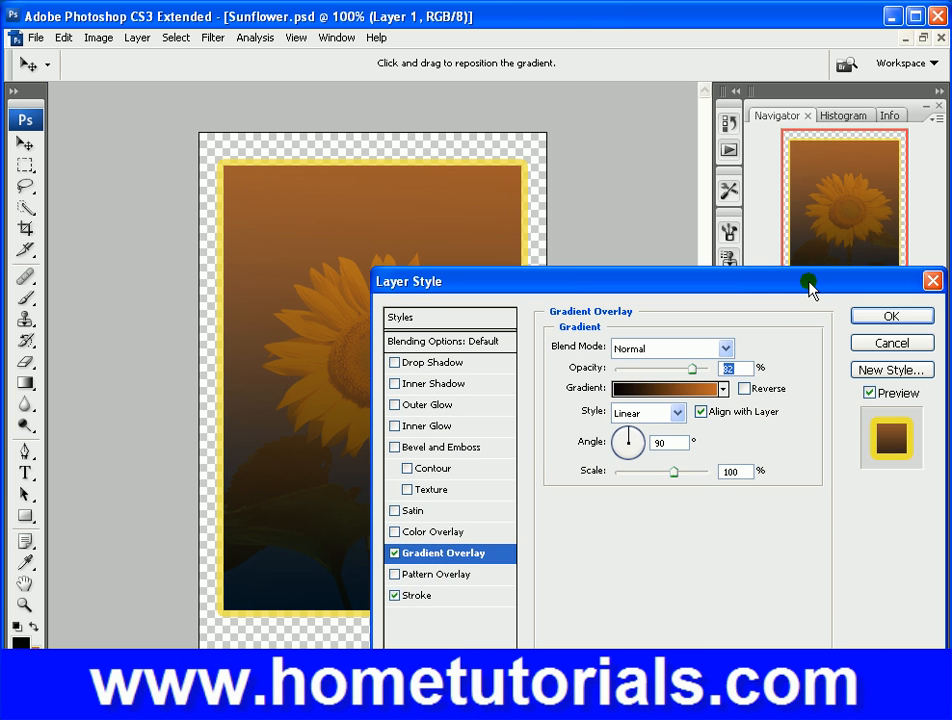
drag(636, 432, 603, 493)
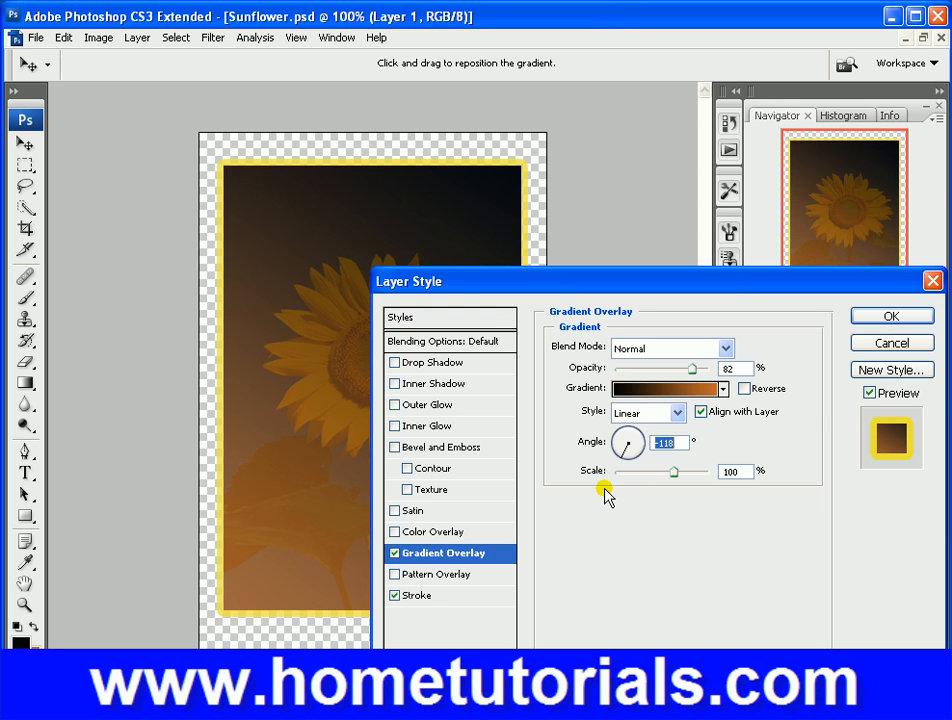
drag(622, 452, 646, 449)
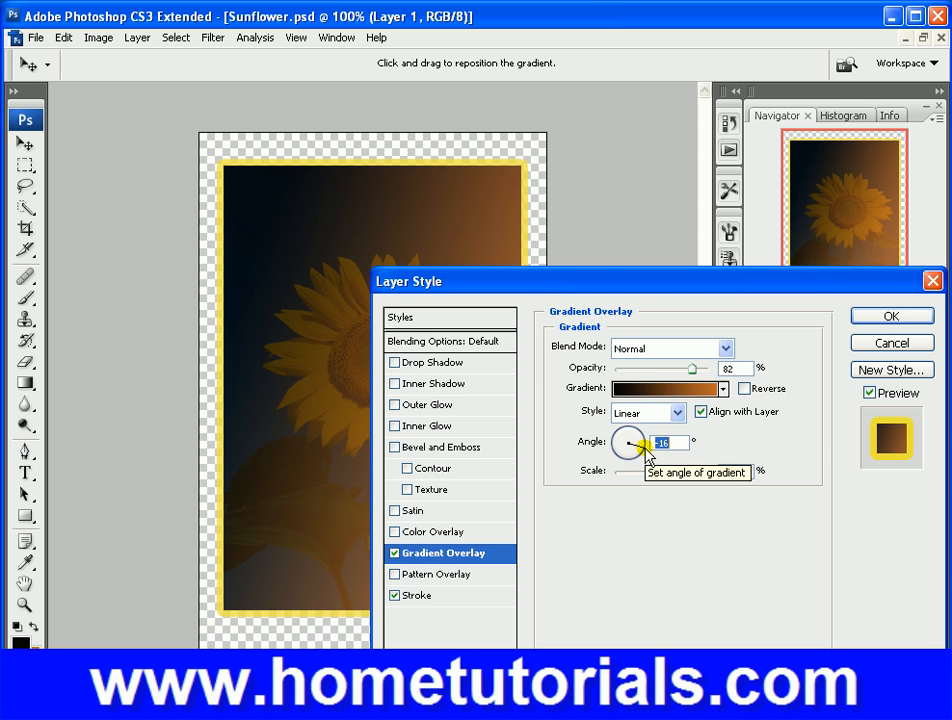
drag(600, 278, 808, 168)
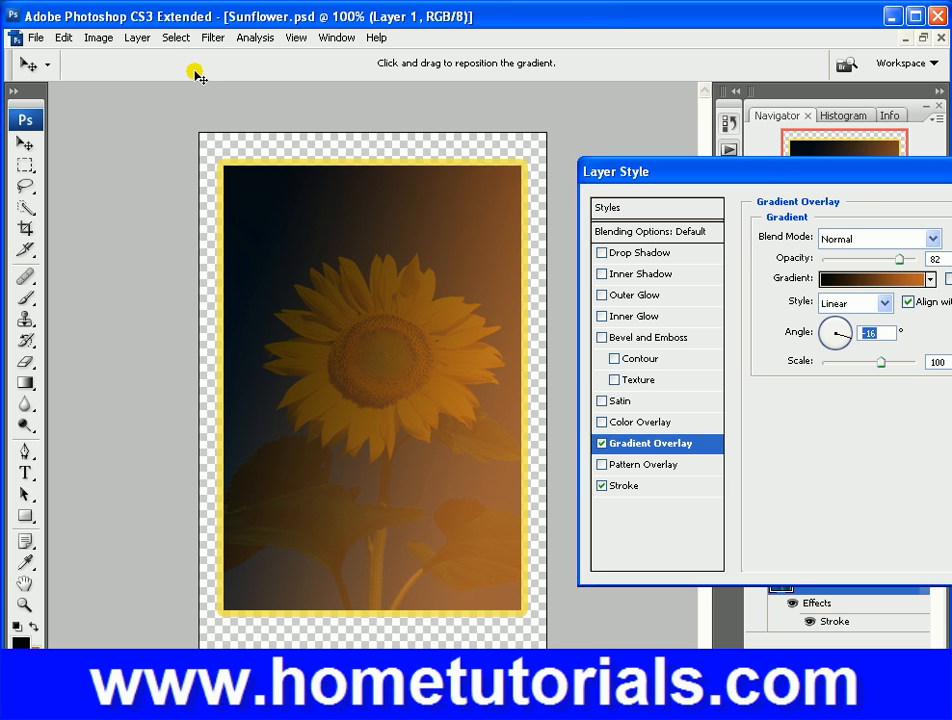
Step: Cancel the pending layer style changes and close Sunflower.psd without saving
key(Escape)
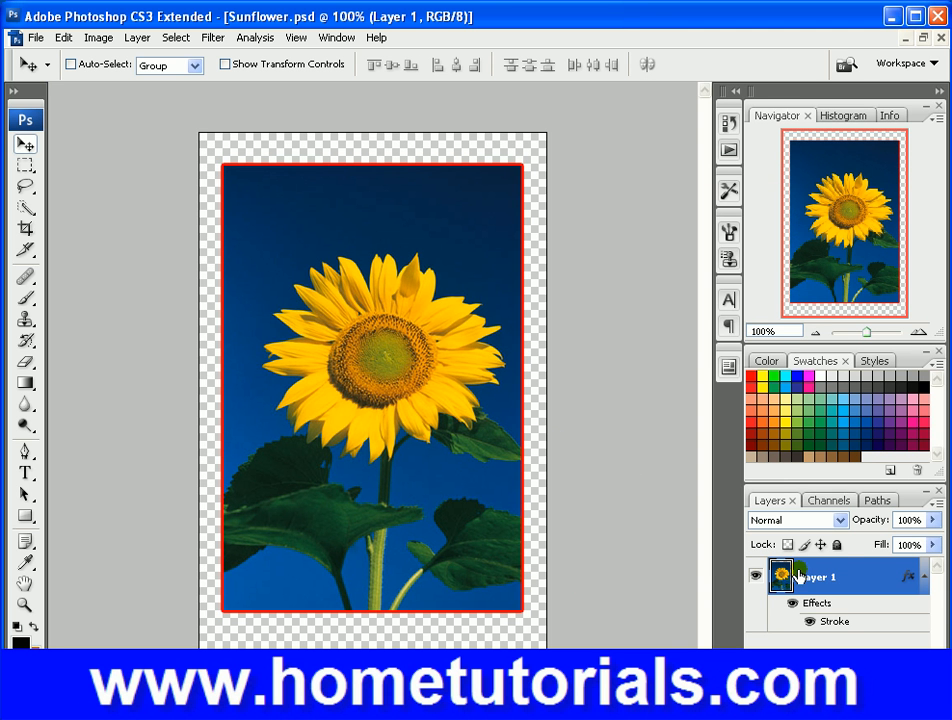
click(940, 38)
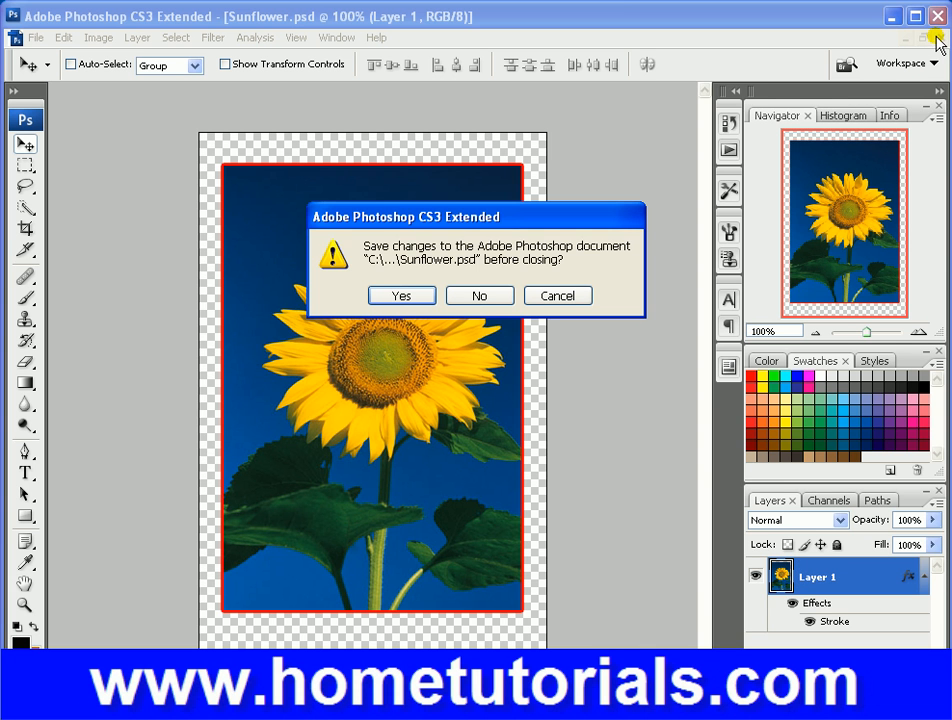
click(494, 295)
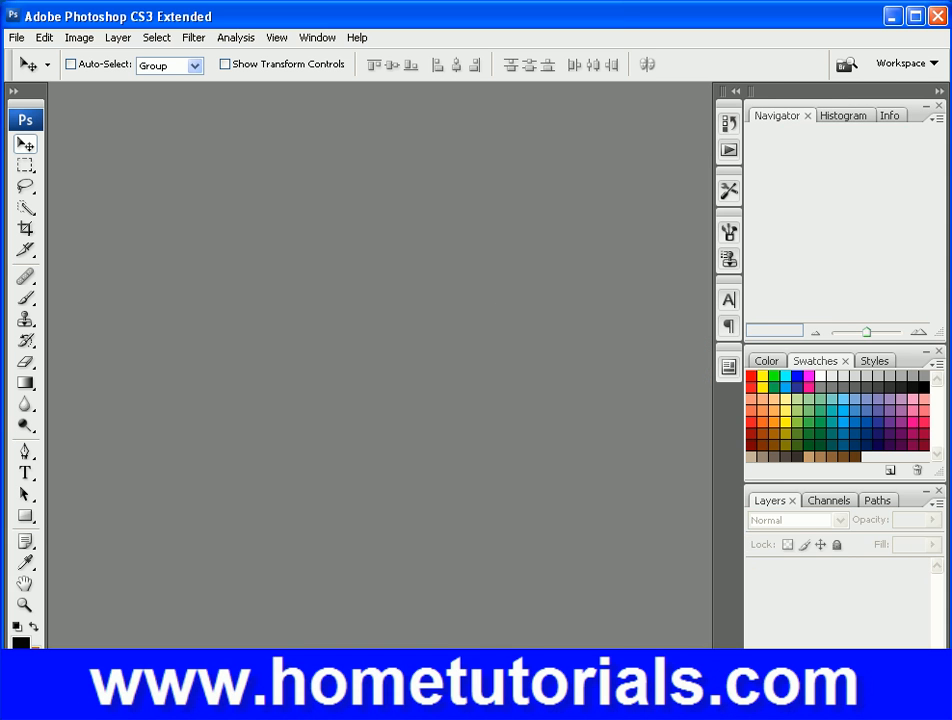
Step: Create a new RGB document, 8 by 10.5 inches at 72 pixels/inch, with a white background
click(17, 37)
click(36, 60)
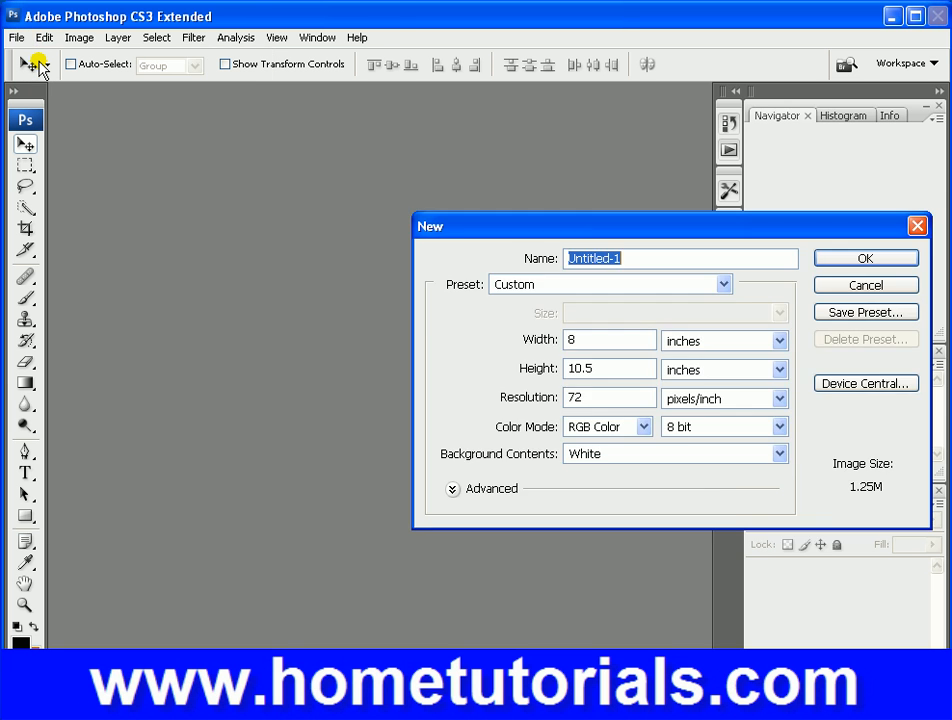
key(Return)
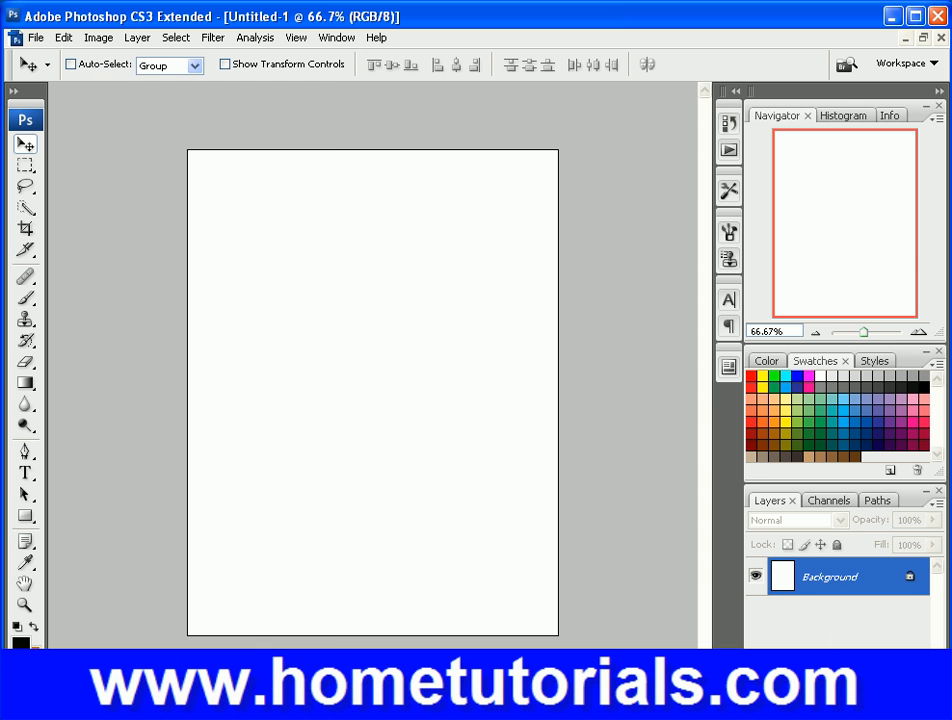
Step: Convert the locked Background into a regular layer named Layer 0
click(138, 37)
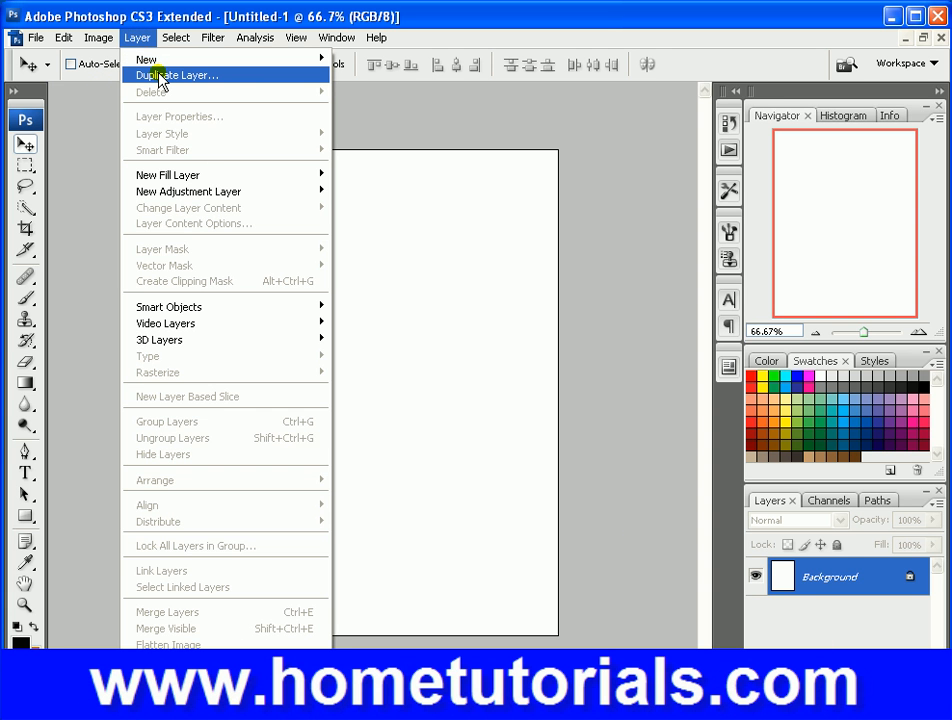
right_click(831, 590)
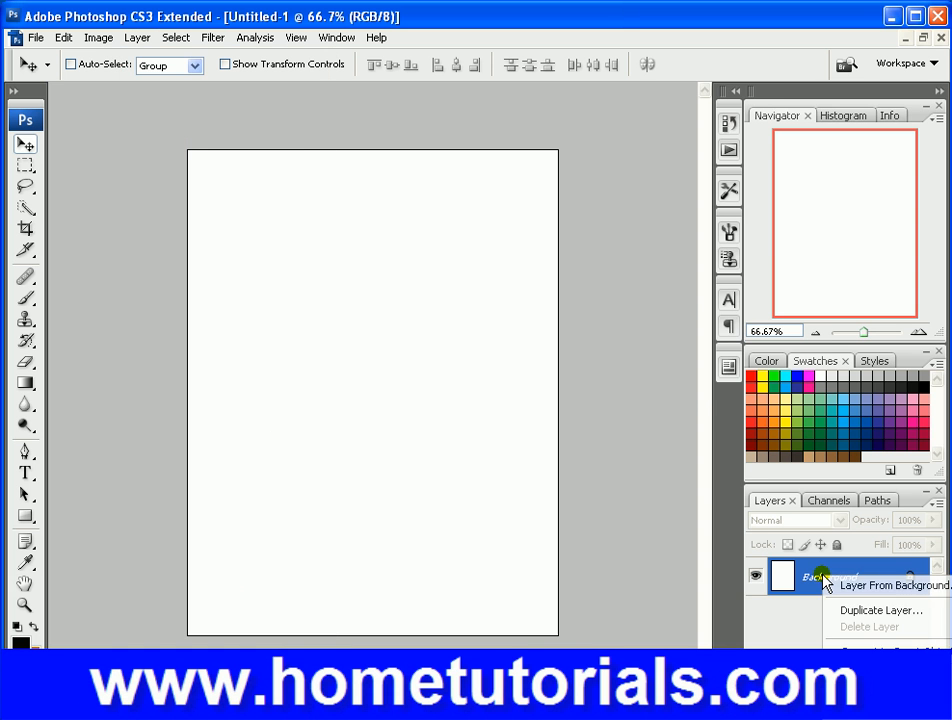
click(846, 590)
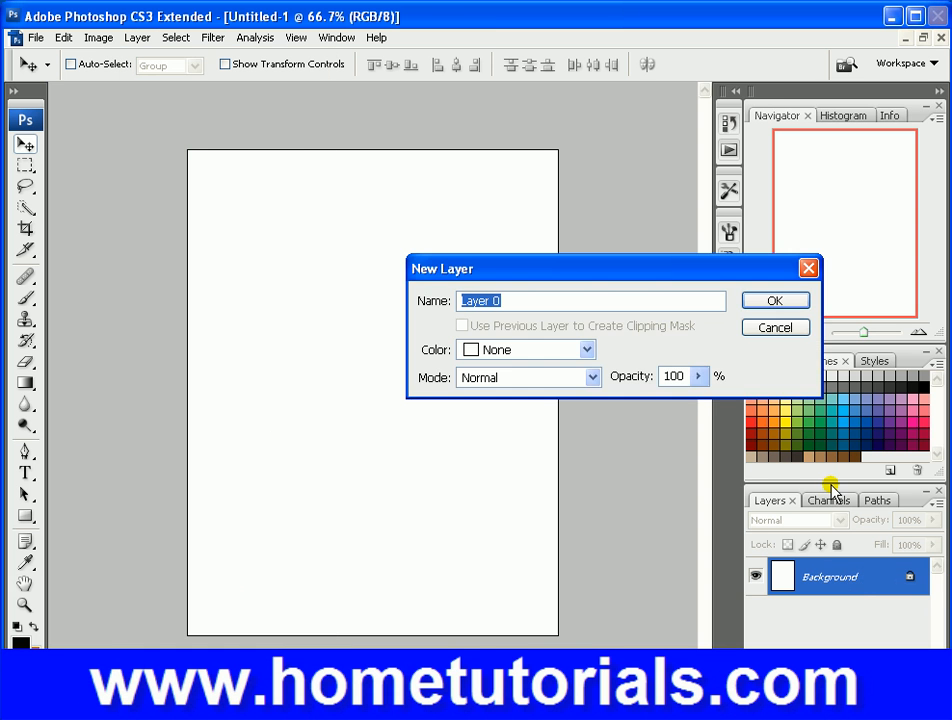
key(Return)
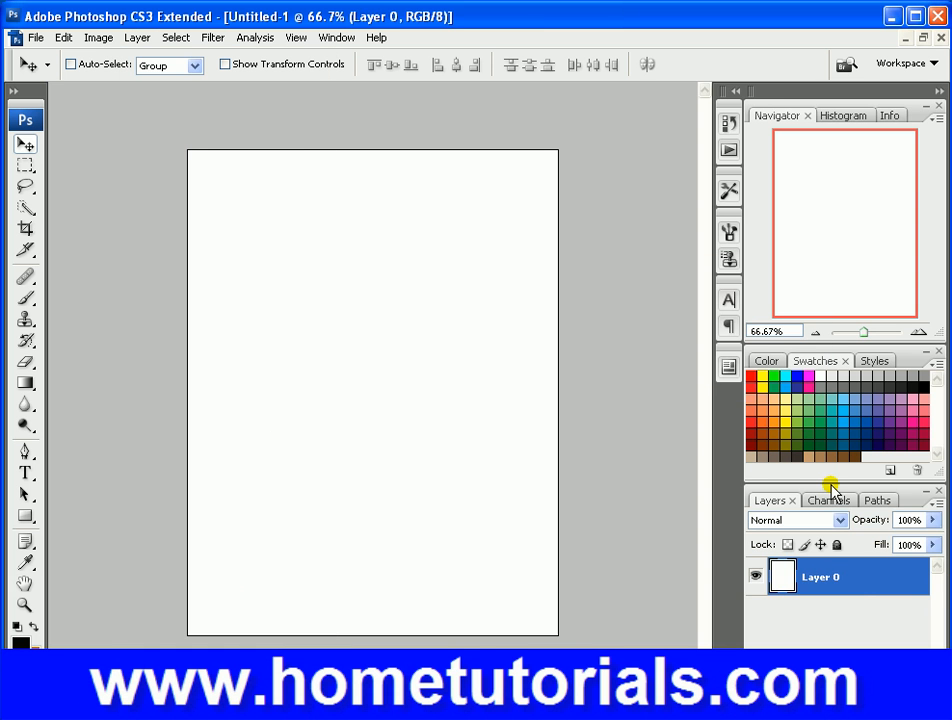
Step: Add a Gradient Overlay to Layer 0 using the black-to-copper gradient preset
click(127, 44)
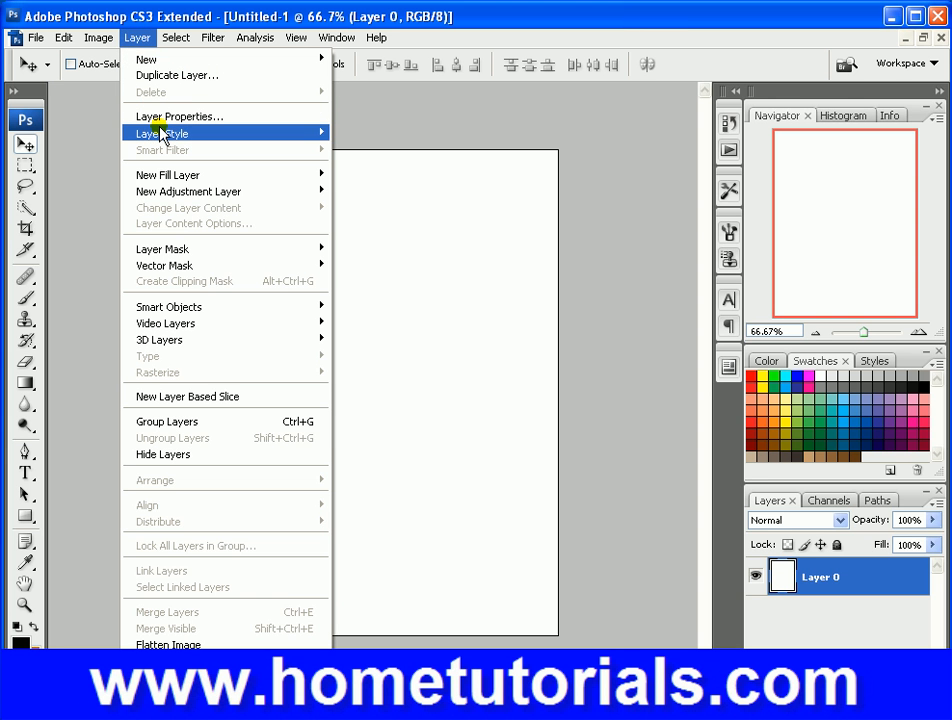
mouse_move(162, 135)
click(682, 208)
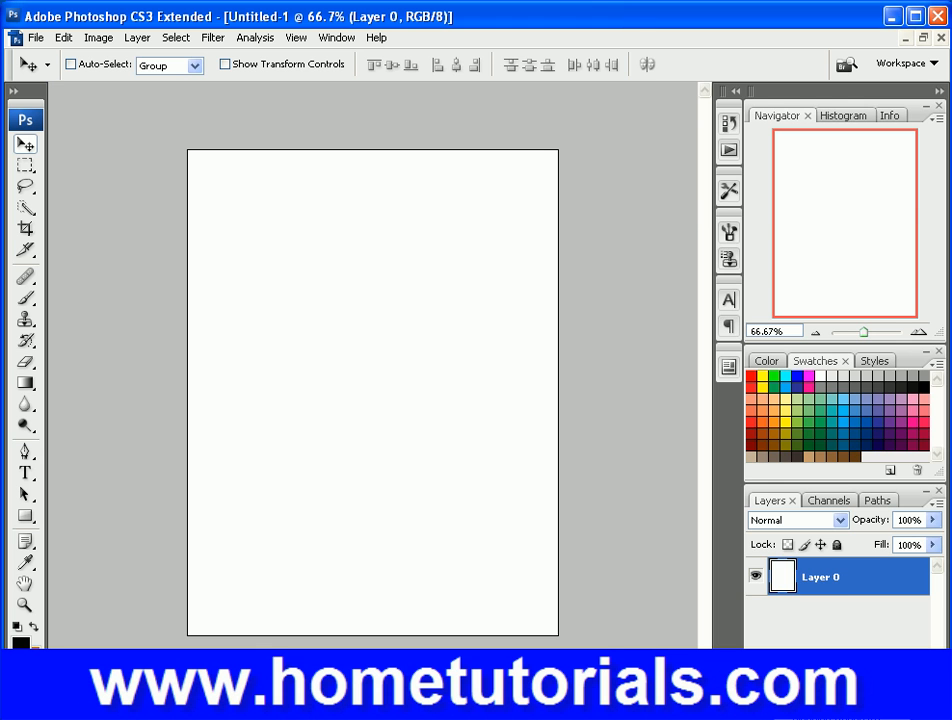
click(840, 716)
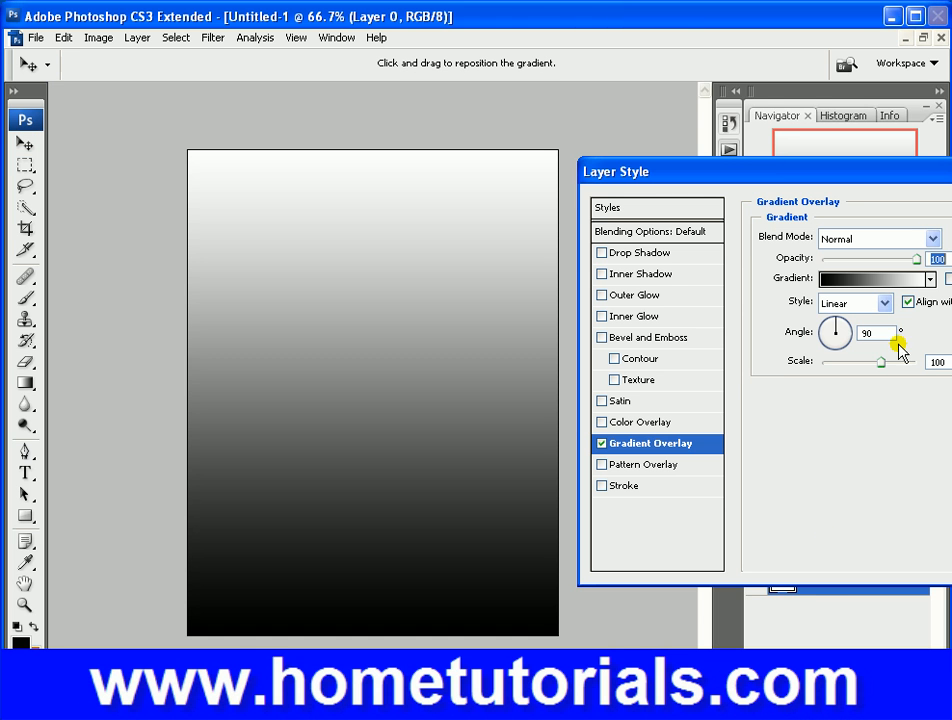
click(930, 279)
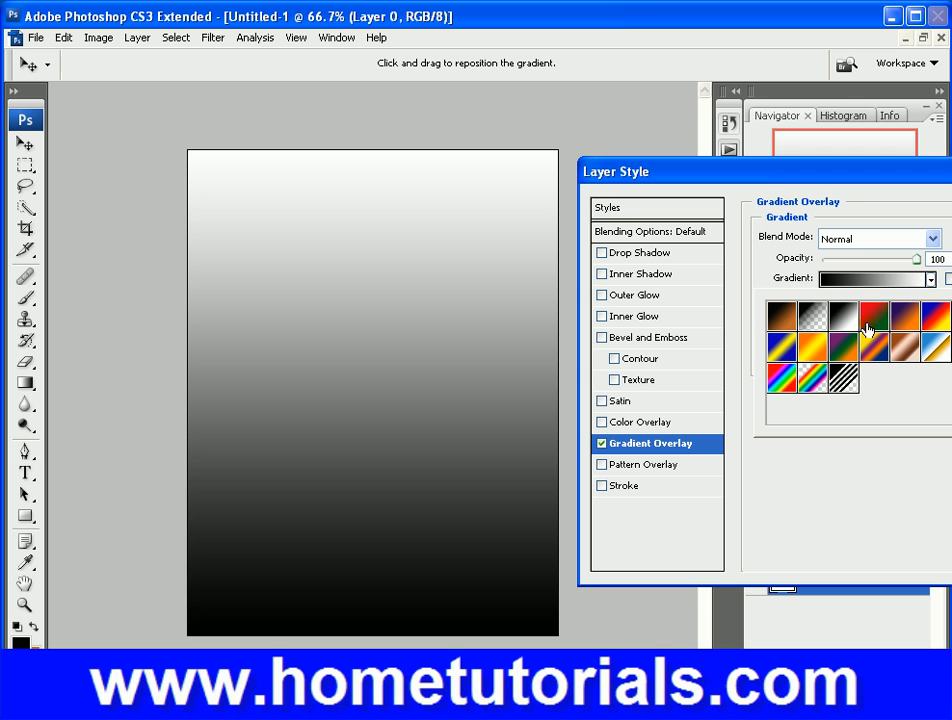
click(783, 326)
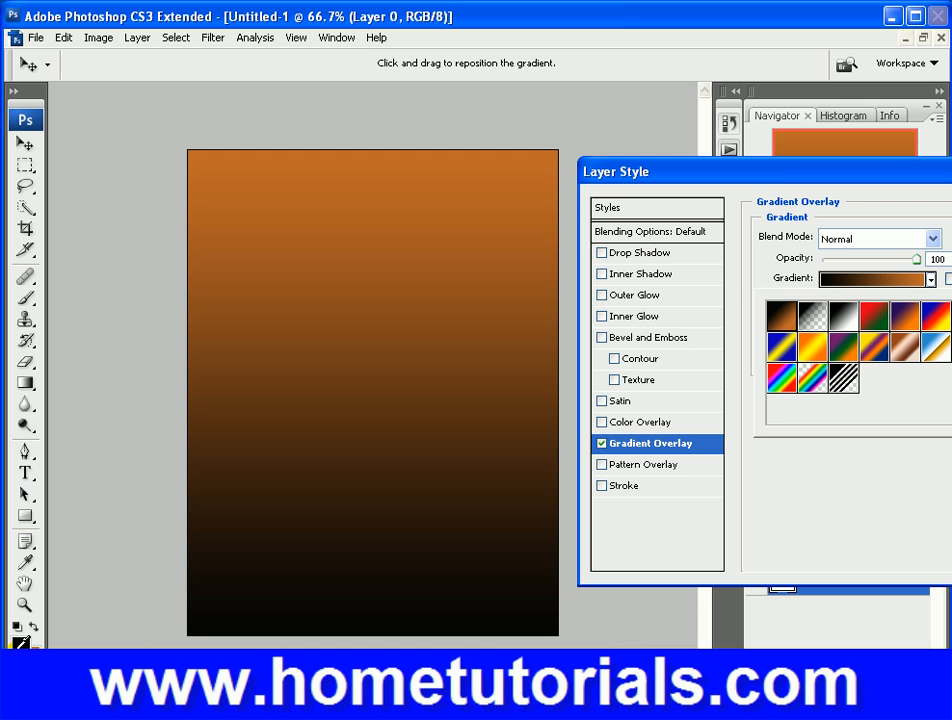
Step: Set the overlay gradient's opacity to 94%, its angle to -55° and its scale to 150%
drag(750, 172, 536, 249)
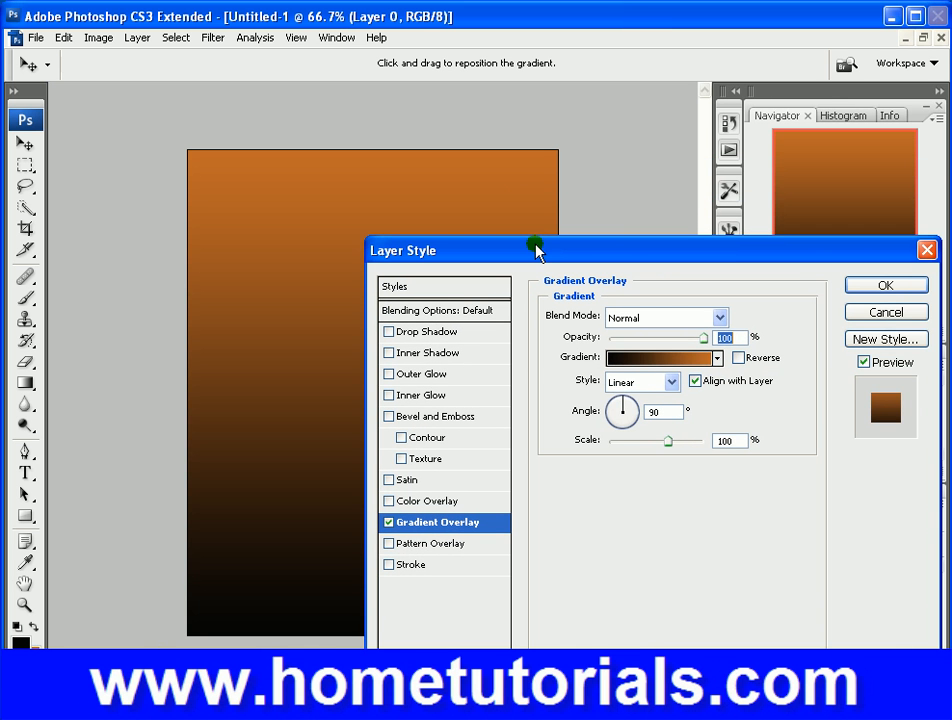
click(690, 339)
mouse_move(689, 339)
mouse_down()
mouse_move(661, 341)
mouse_move(698, 340)
mouse_up()
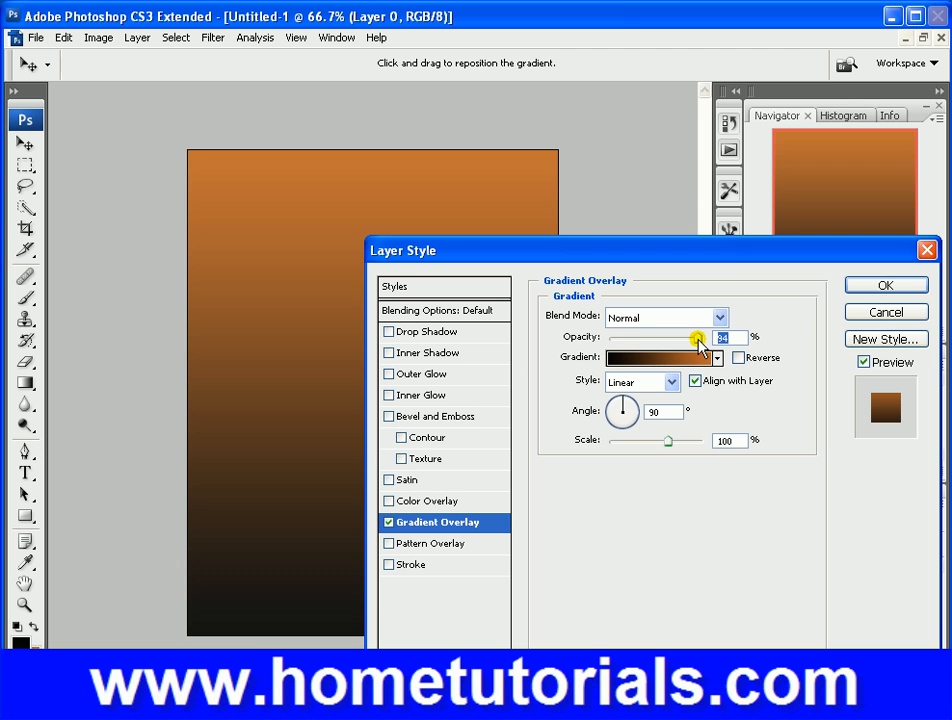
click(624, 401)
drag(626, 401, 688, 448)
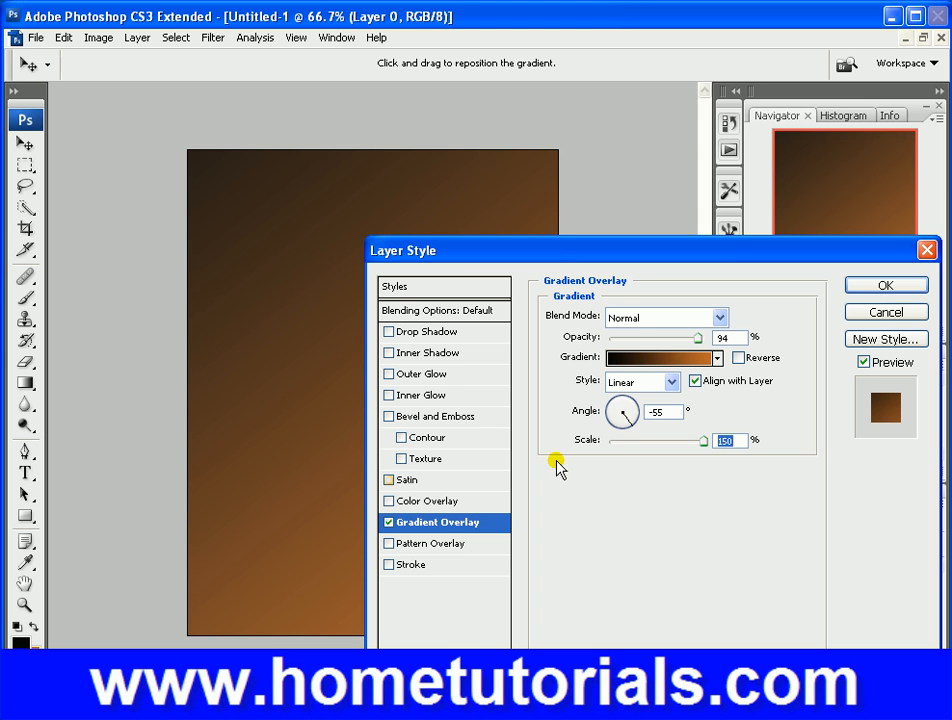
Step: Reduce the overlay gradient's scale to 29%, trying the Reverse option and scales of 33% and 53% on the way
click(650, 441)
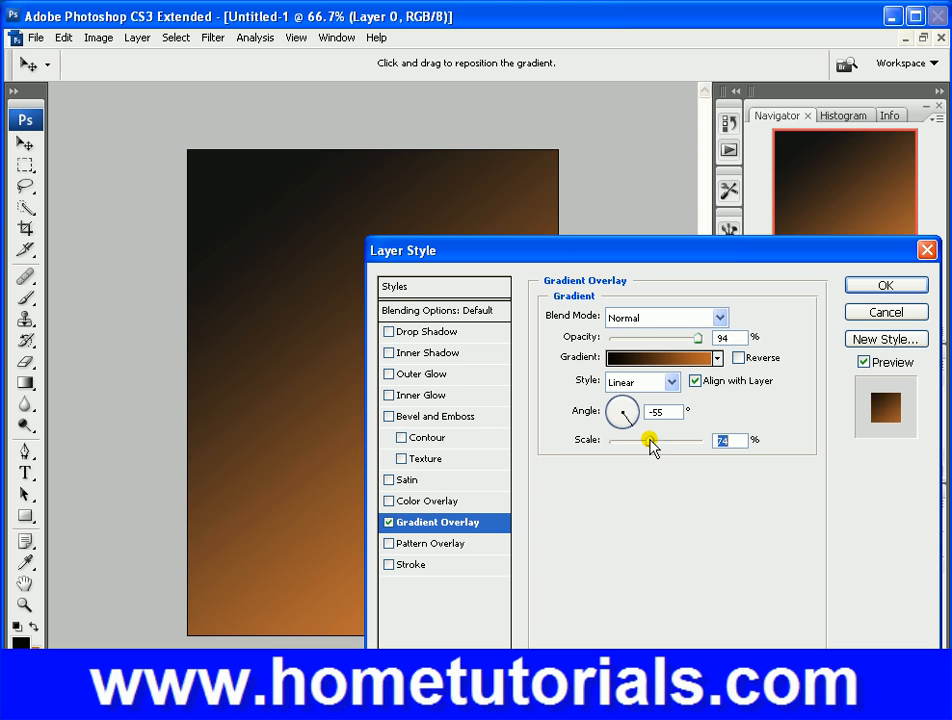
drag(647, 441, 624, 442)
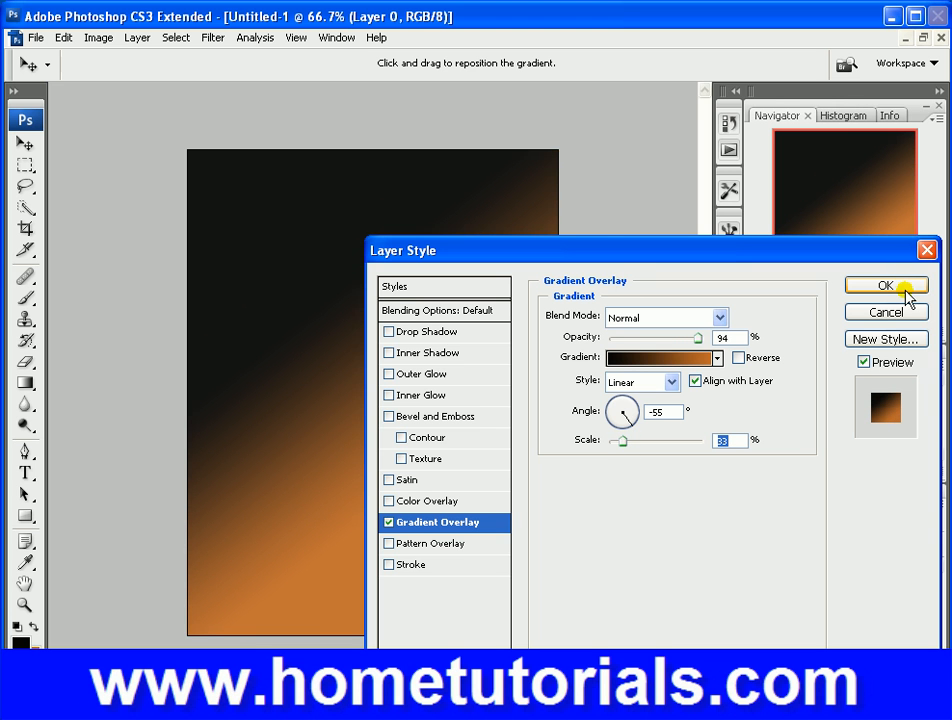
click(738, 358)
click(739, 362)
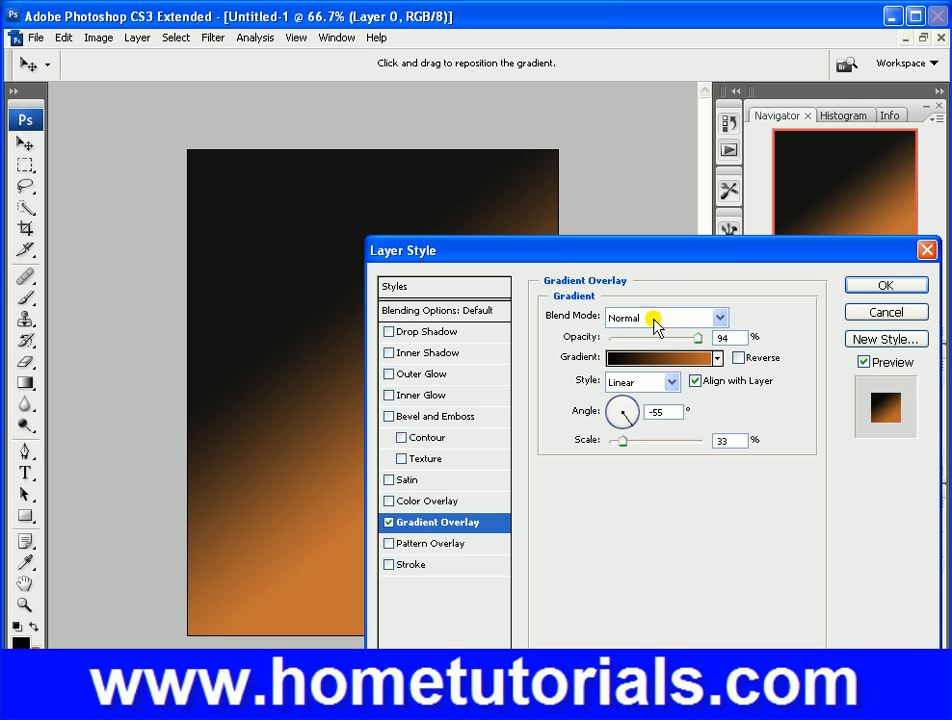
drag(629, 442, 635, 444)
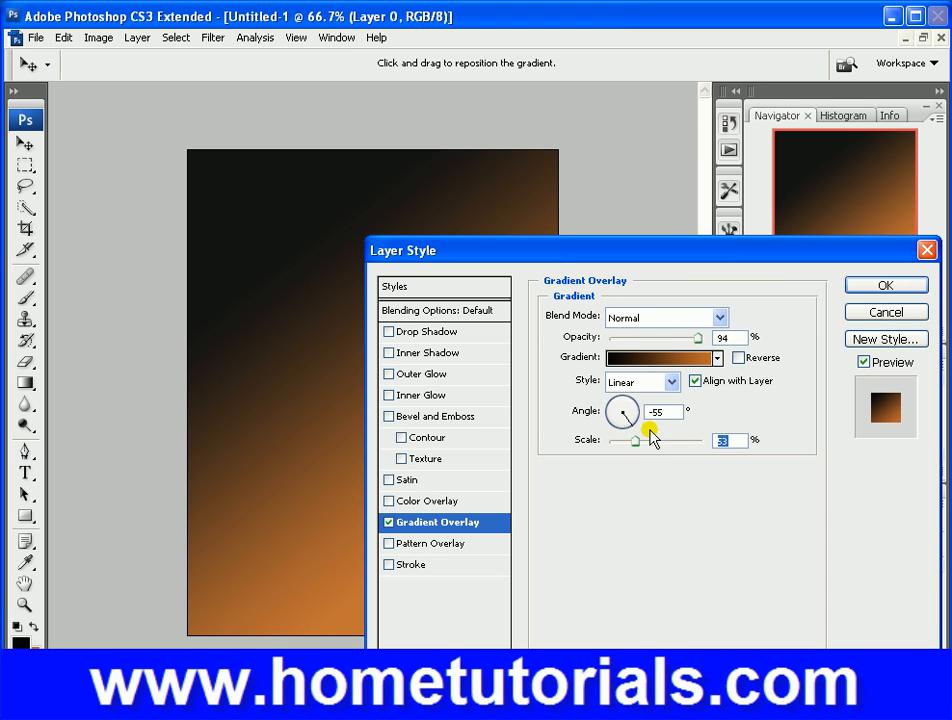
click(621, 442)
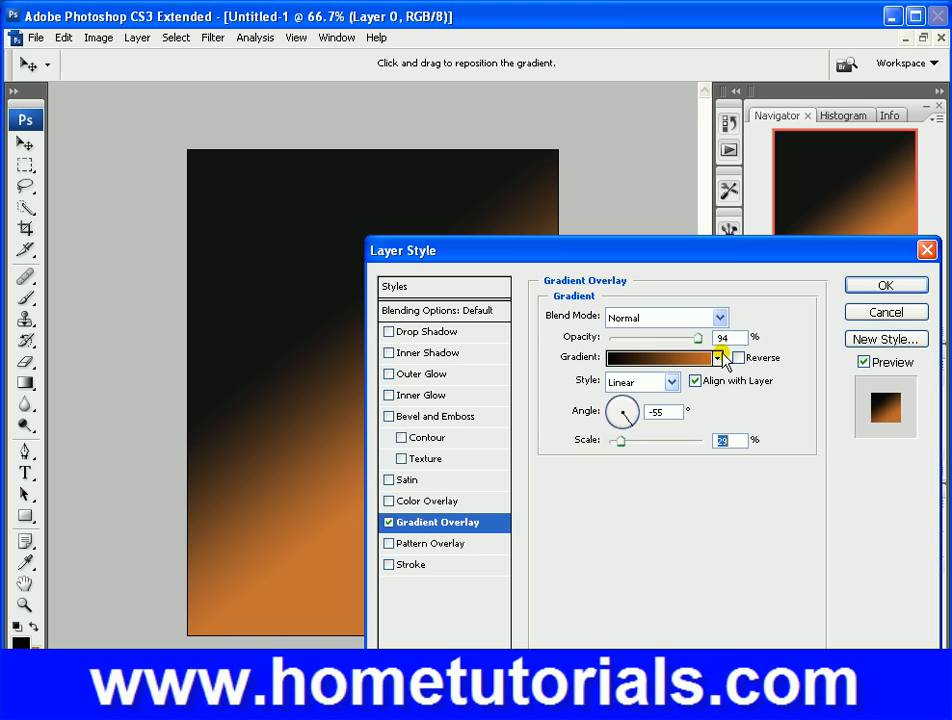
Step: Try a red Color Overlay on Layer 0, turn it off again, and apply the layer style with only the Gradient Overlay
click(421, 503)
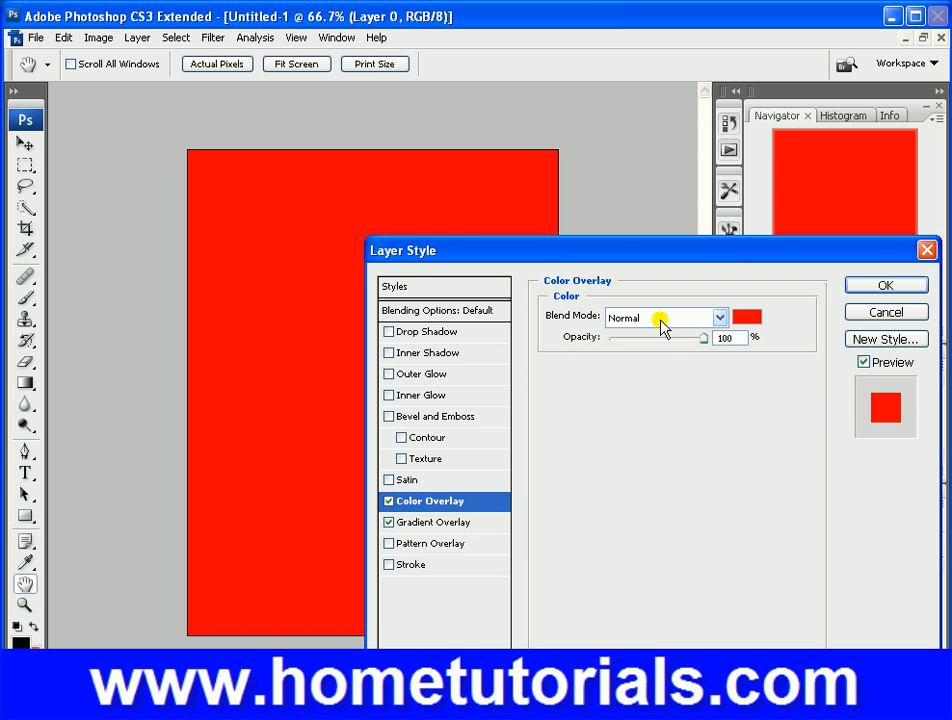
click(745, 318)
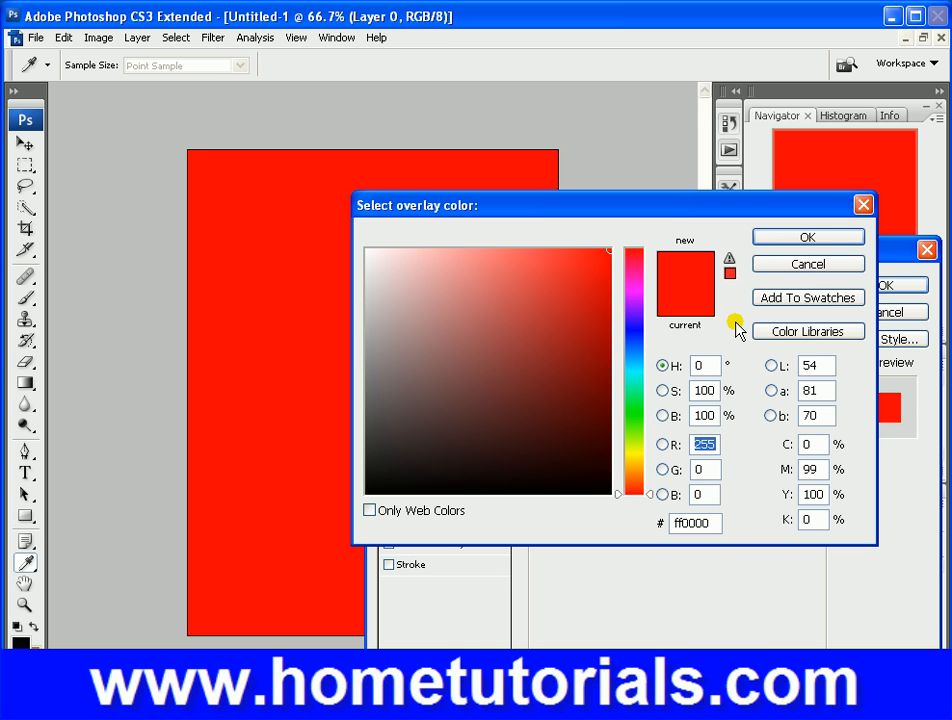
click(843, 266)
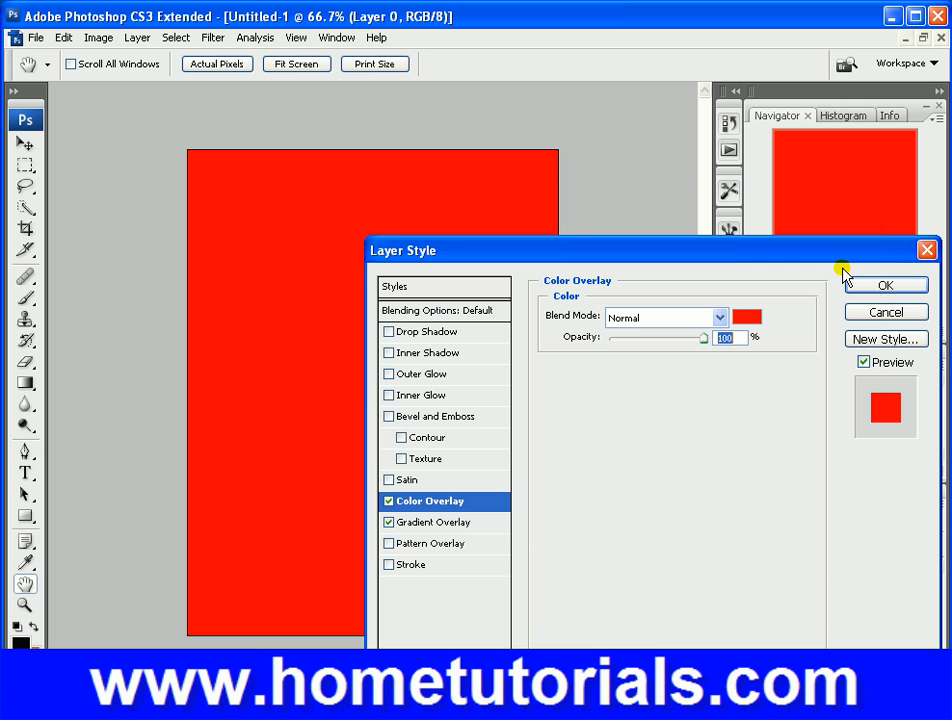
click(389, 503)
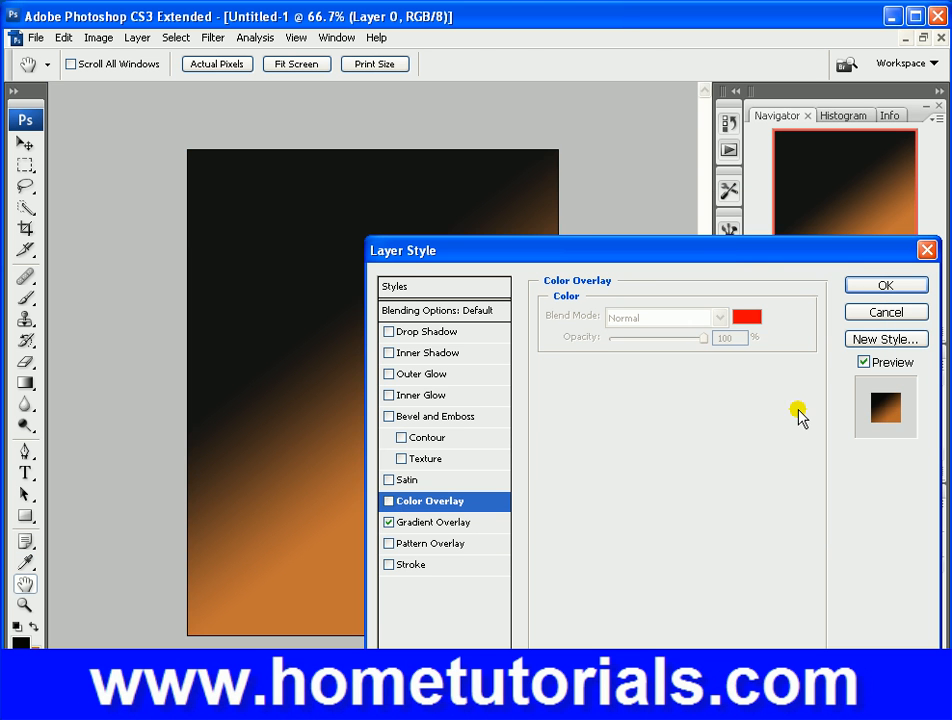
click(861, 286)
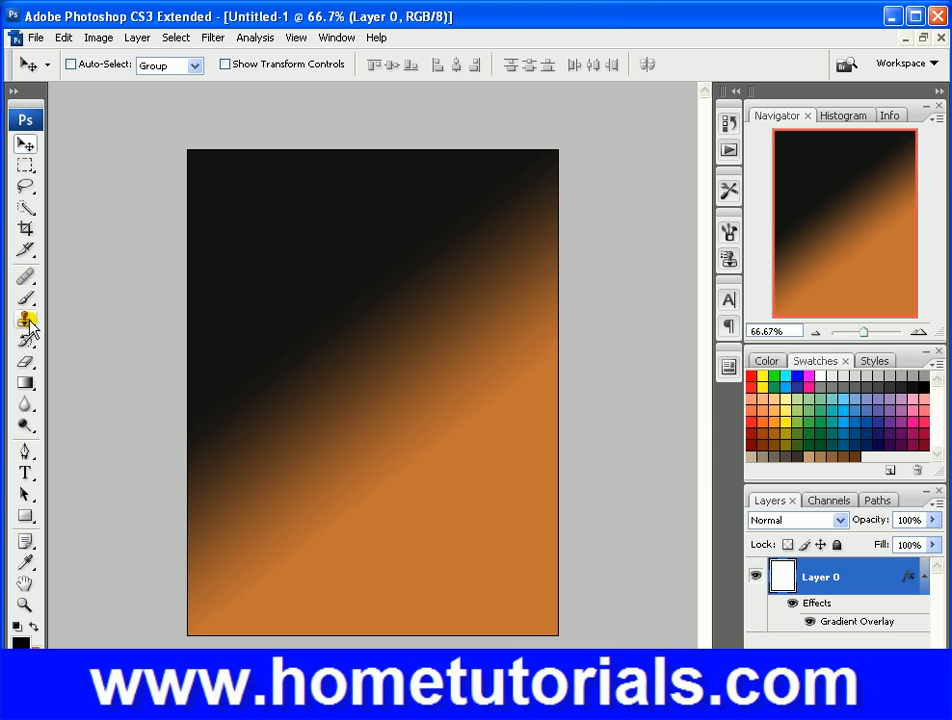
Step: Add the text "A Test" over the dark upper-left area of the canvas in dark brown, colour 675002
click(25, 472)
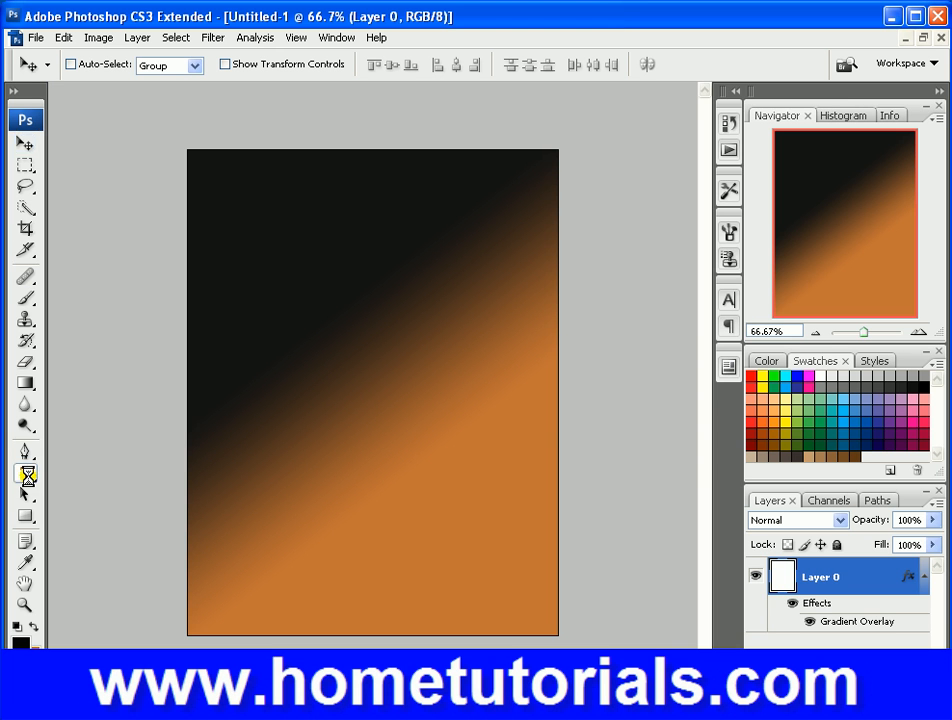
click(250, 238)
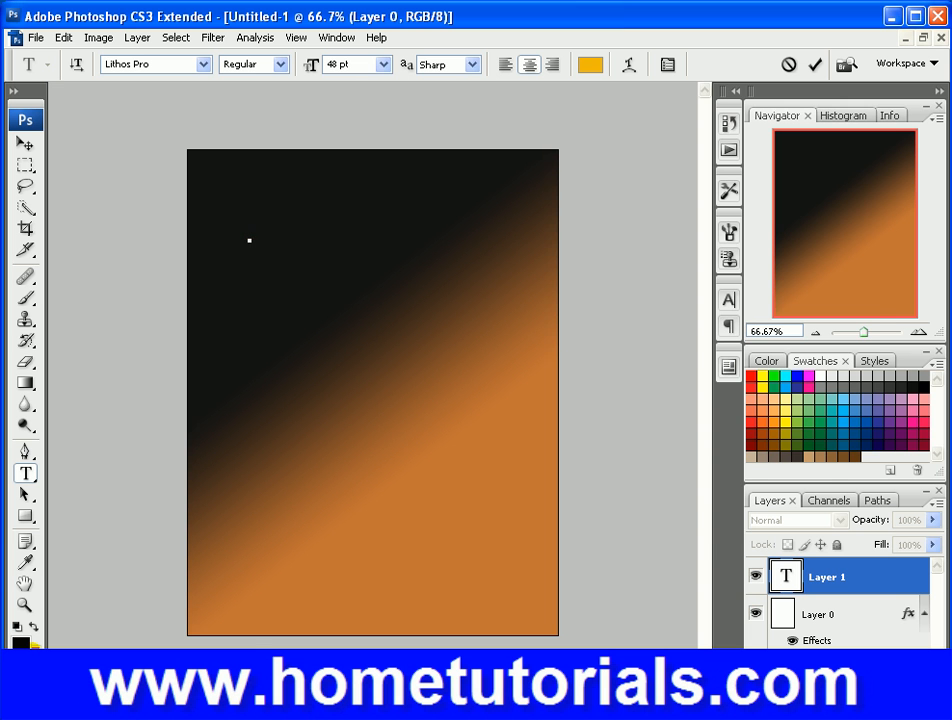
click(23, 645)
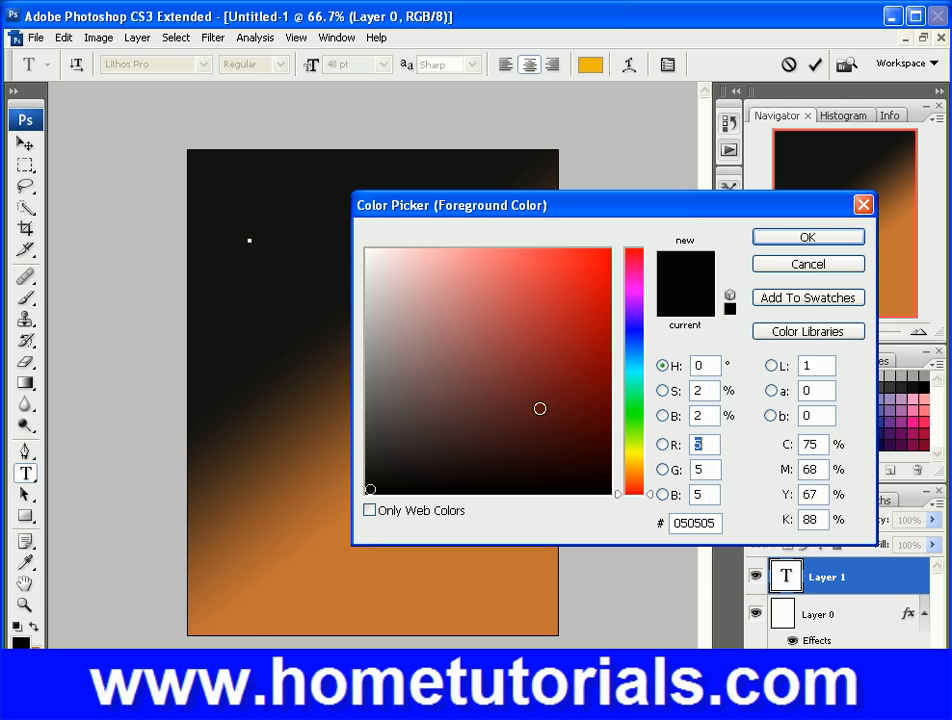
click(627, 463)
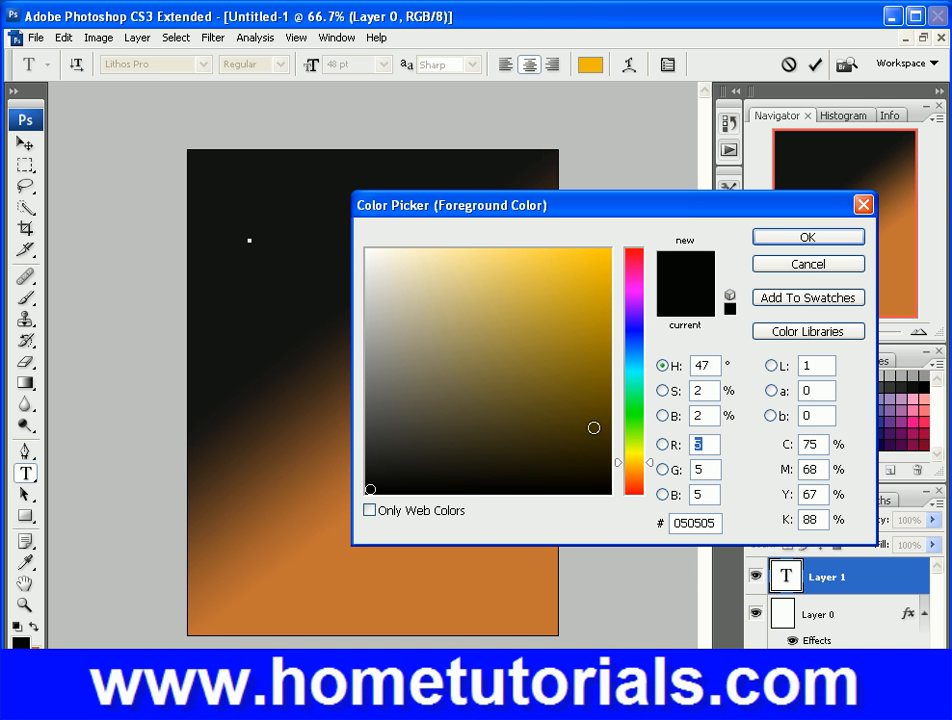
click(594, 428)
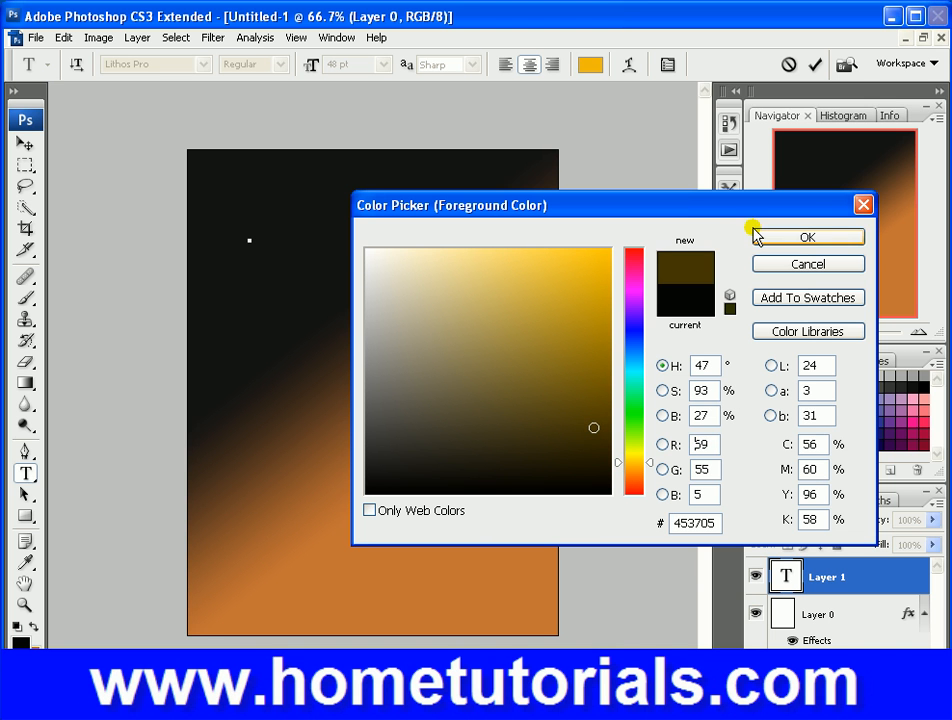
click(606, 395)
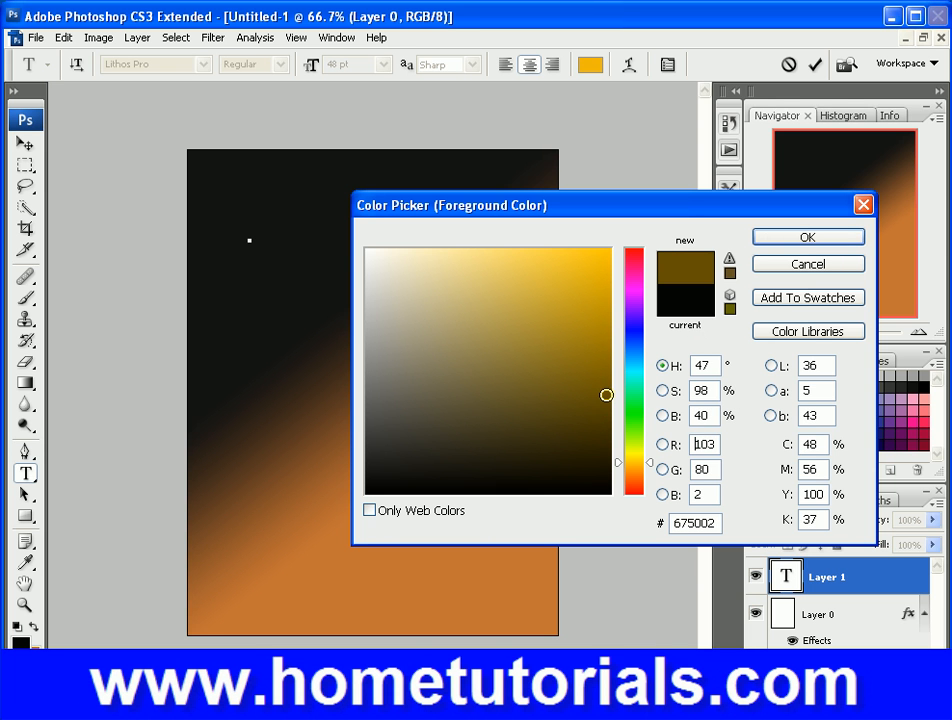
click(783, 241)
text(A)
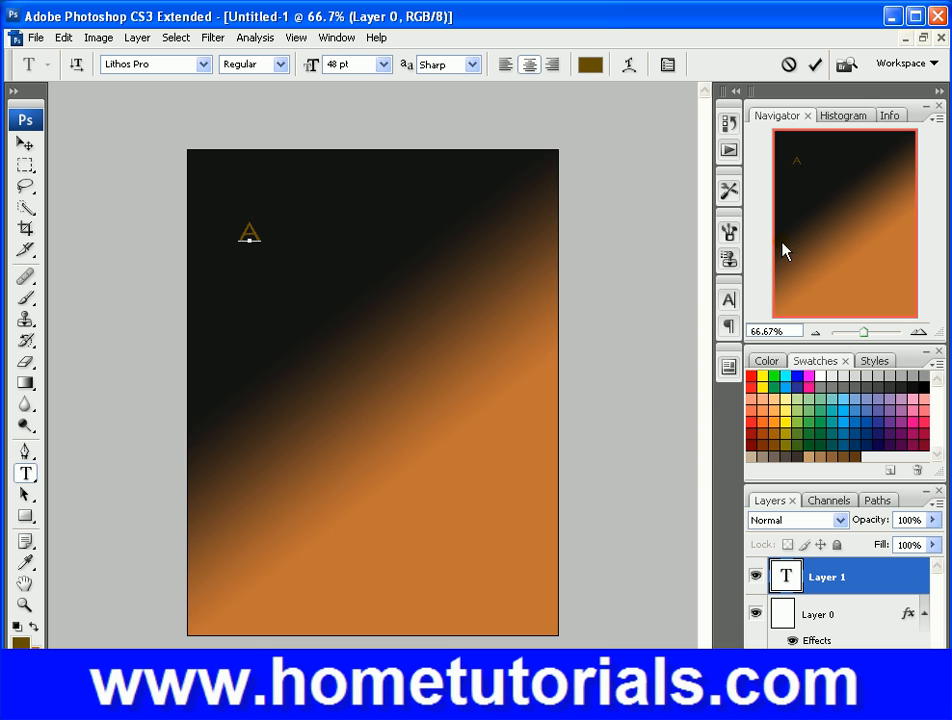
text( Test)
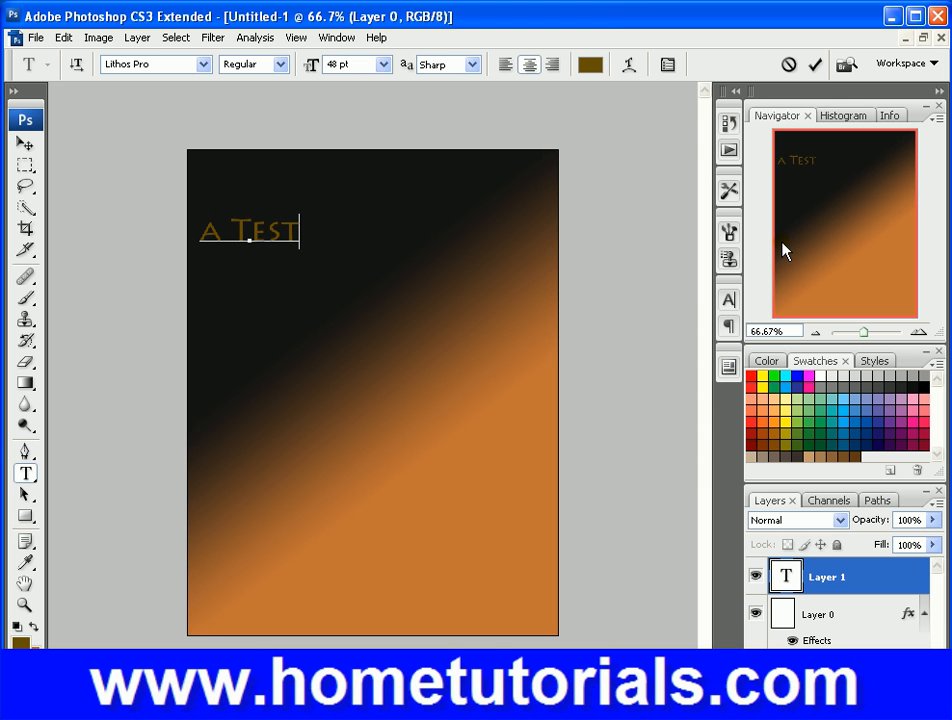
Step: Extend the text to read "a Test of witts" with "is about" on a second line, and move it toward the canvas's horizontal centre
text( of w)
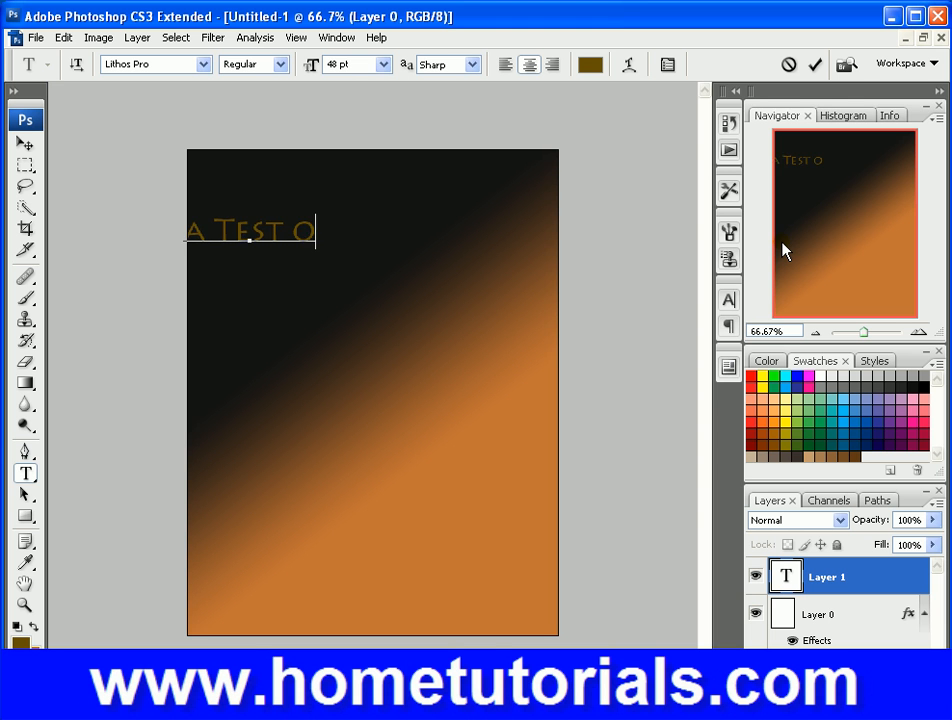
text(itts is a)
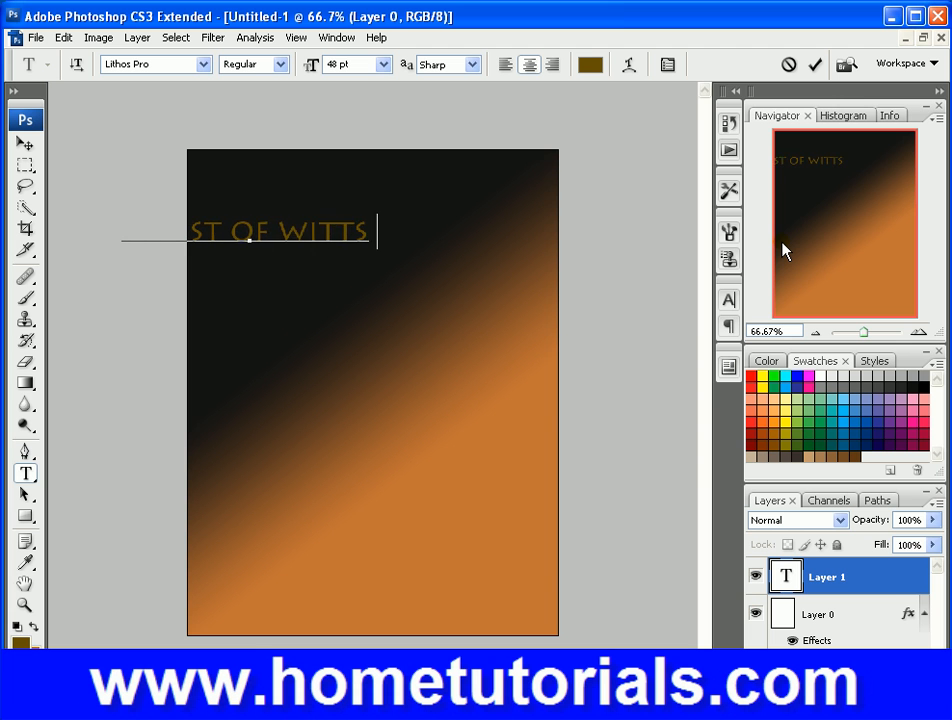
text(bou)
key(BackSpace)
key(BackSpace)
key(BackSpace)
key(BackSpace)
key(BackSpace)
key(BackSpace)
key(BackSpace)
key(BackSpace)
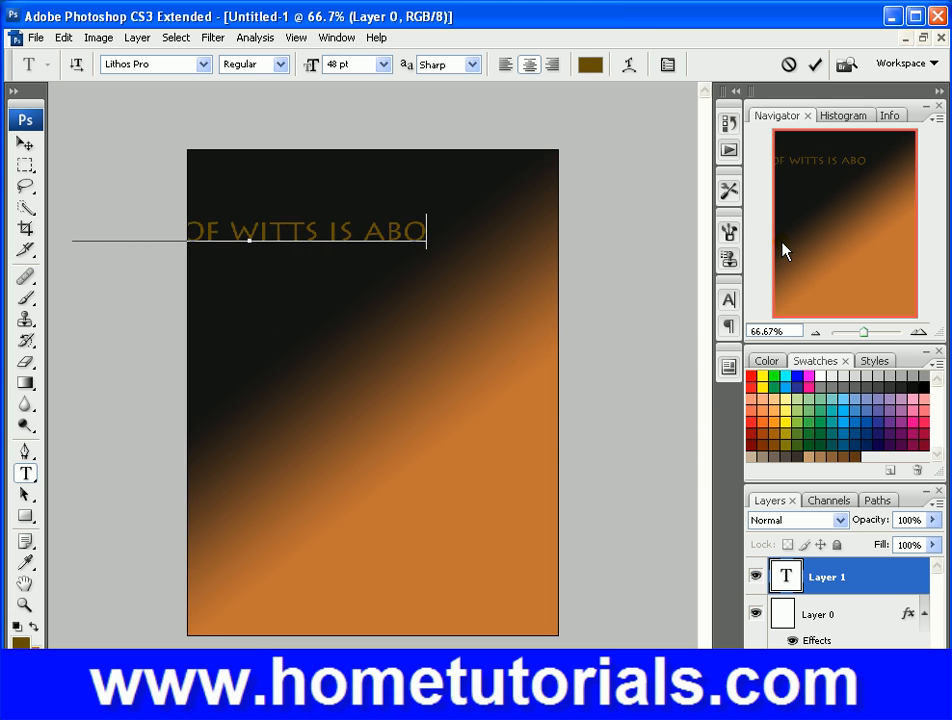
text(is about)
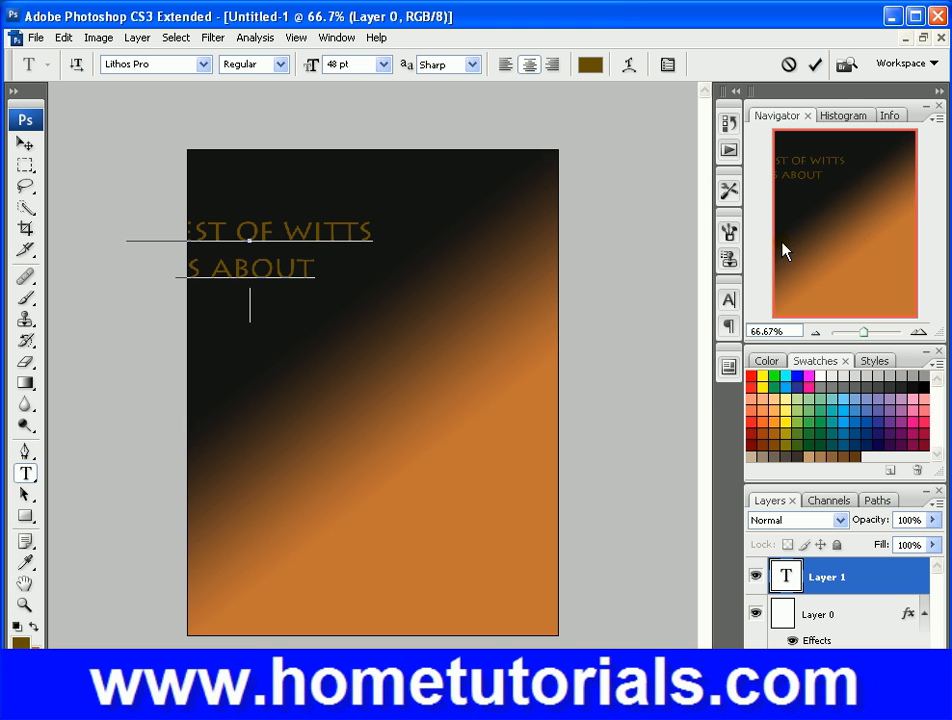
click(22, 143)
drag(229, 253, 346, 268)
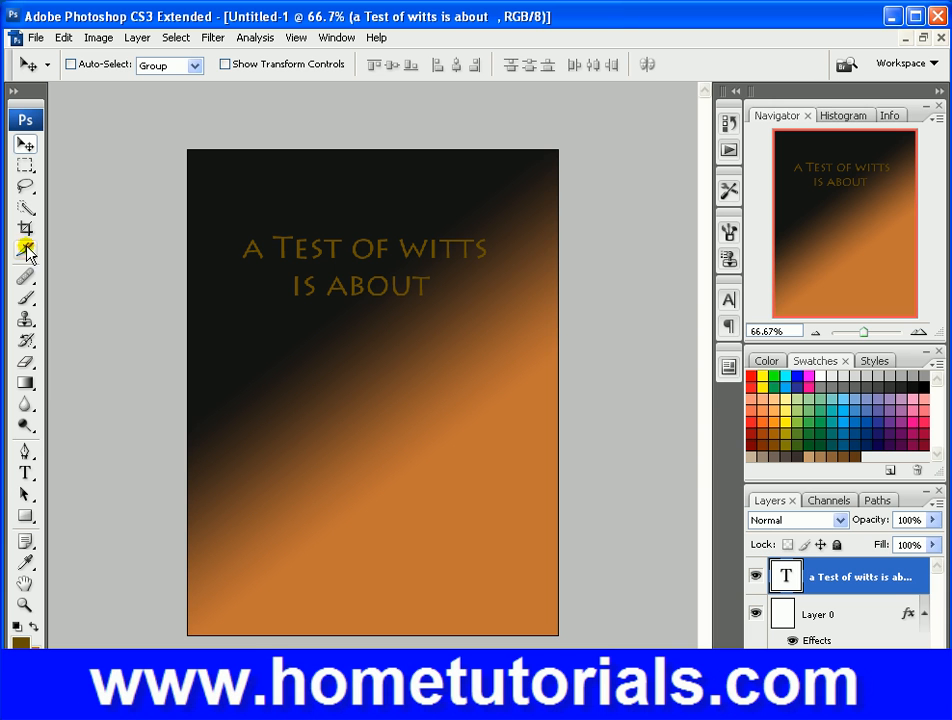
Step: Set the font size of the whole two-line text to 70 pt, trying 60 pt and 75 pt on the way
click(26, 476)
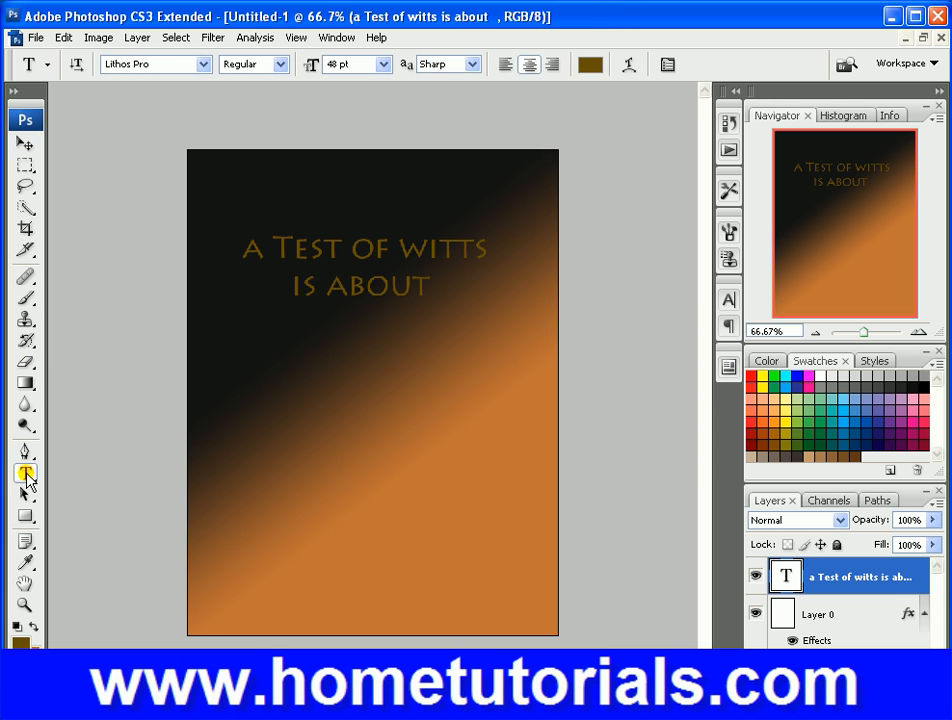
click(437, 281)
drag(440, 285, 245, 209)
click(383, 64)
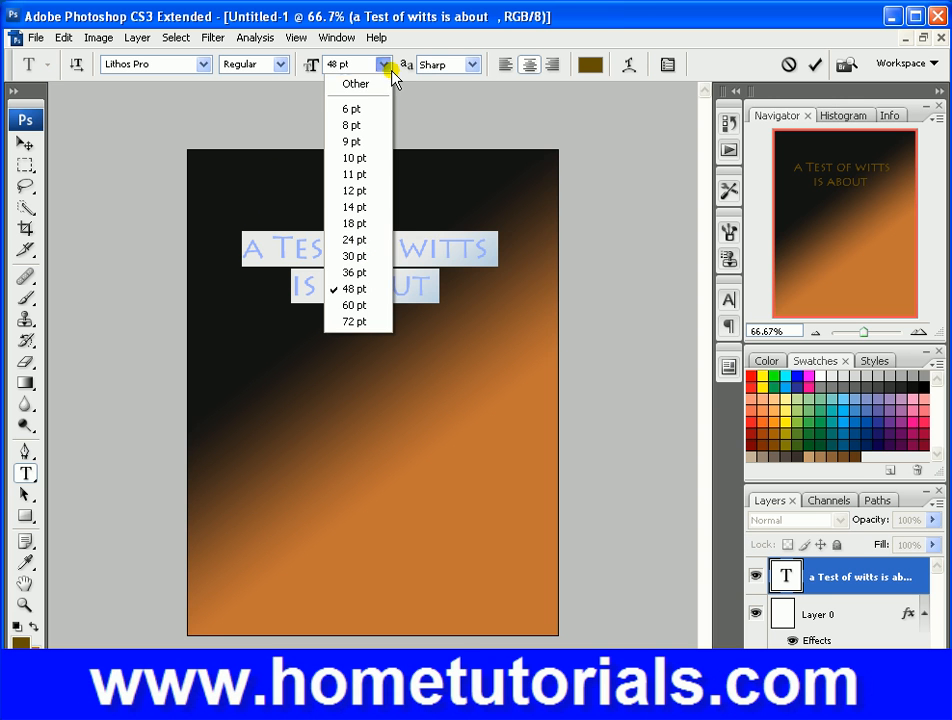
click(354, 305)
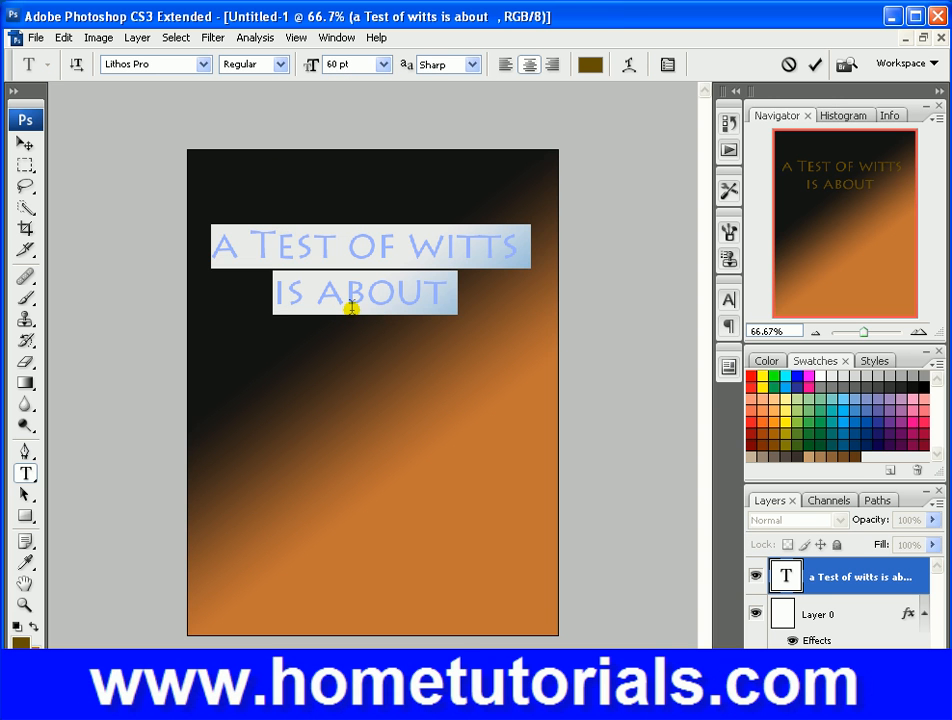
click(338, 64)
text(75)
key(Return)
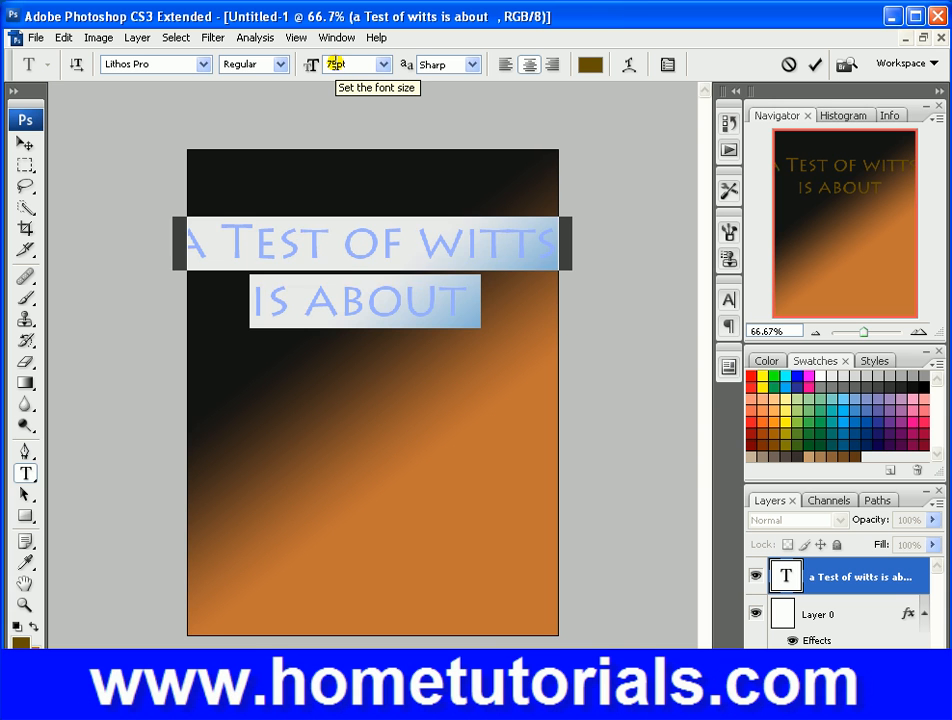
text(70)
key(Return)
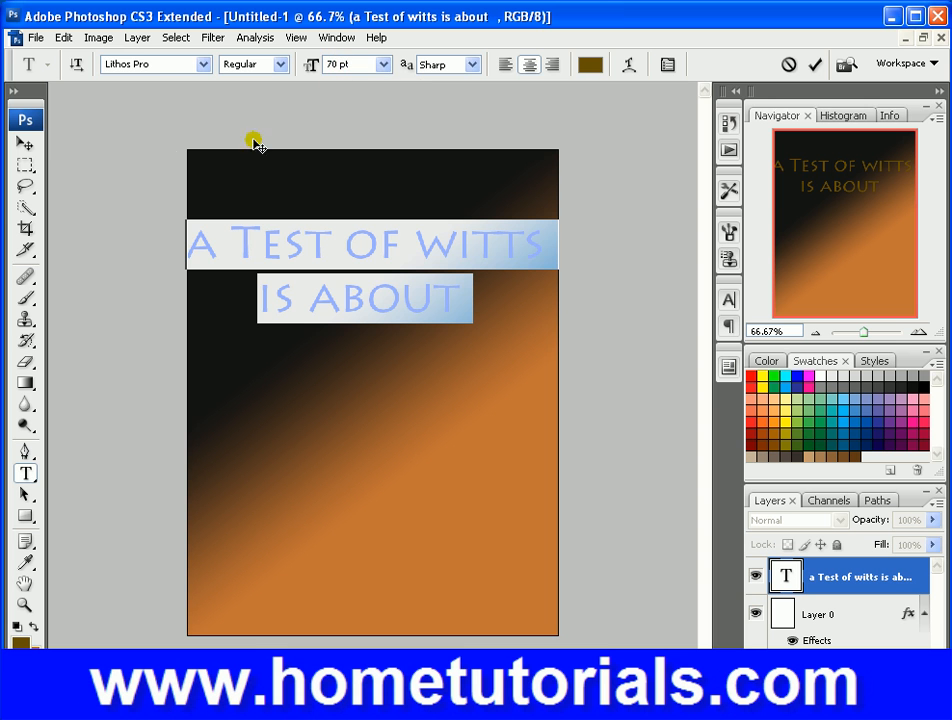
Step: Move the enlarged text slightly up and to the right so its first line starts inside the canvas's left edge
click(23, 146)
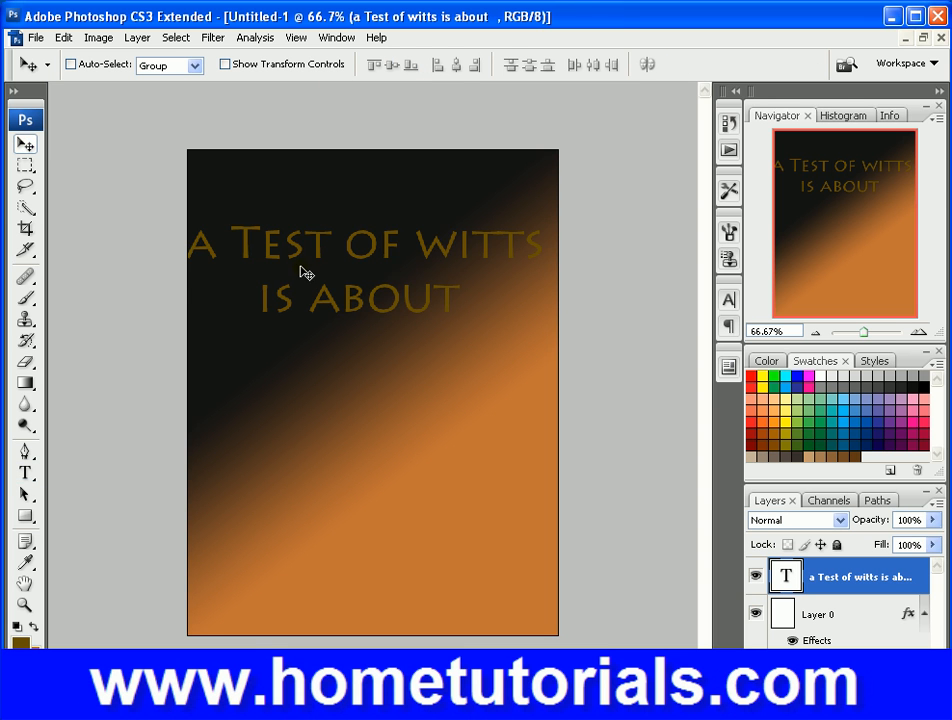
mouse_move(304, 270)
mouse_down()
mouse_move(315, 276)
mouse_move(312, 255)
mouse_up()
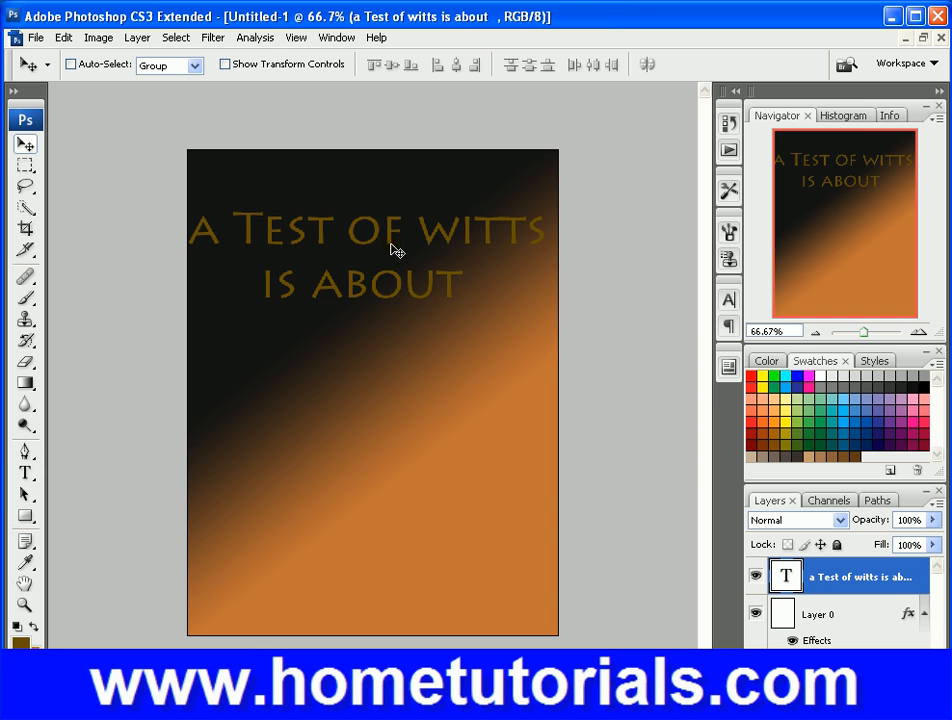
drag(392, 250, 394, 246)
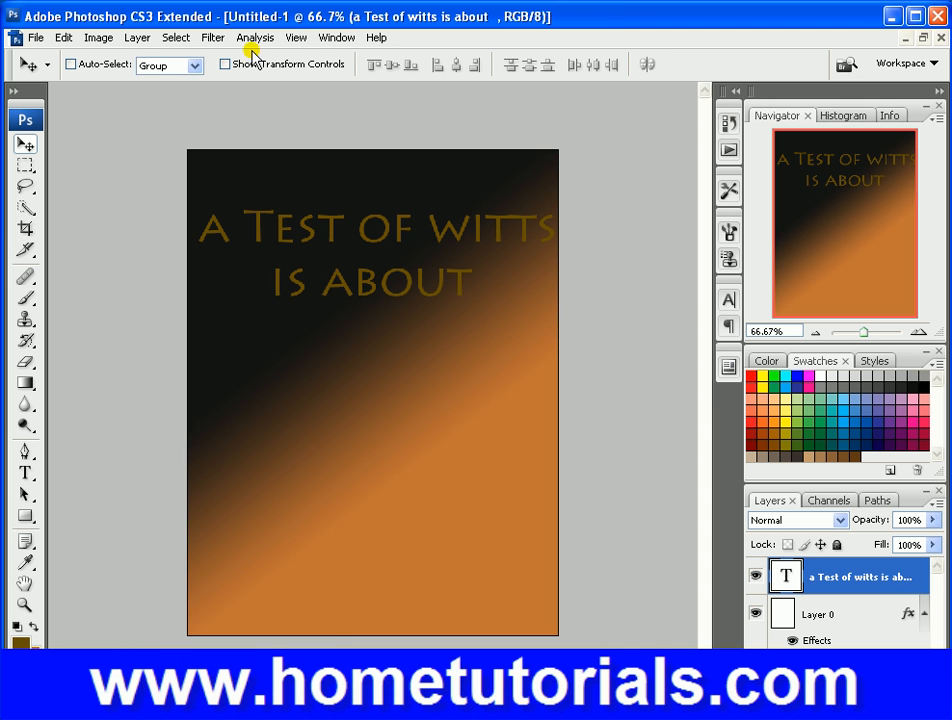
Step: Add a Drop Shadow style to the text layer and set the shadow colour to red, b70c0c
click(142, 38)
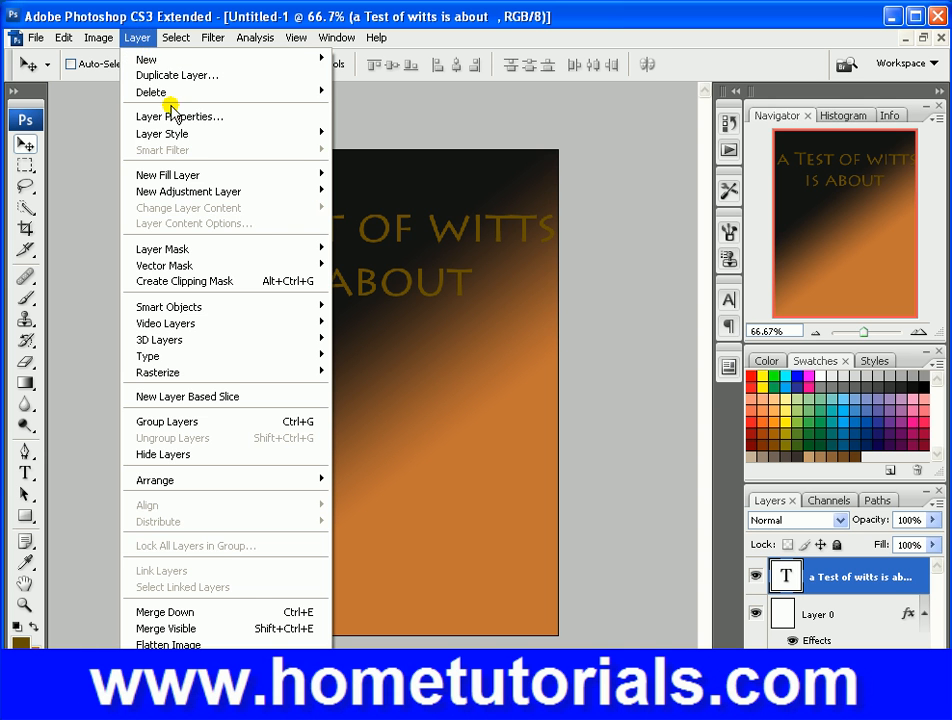
mouse_move(155, 133)
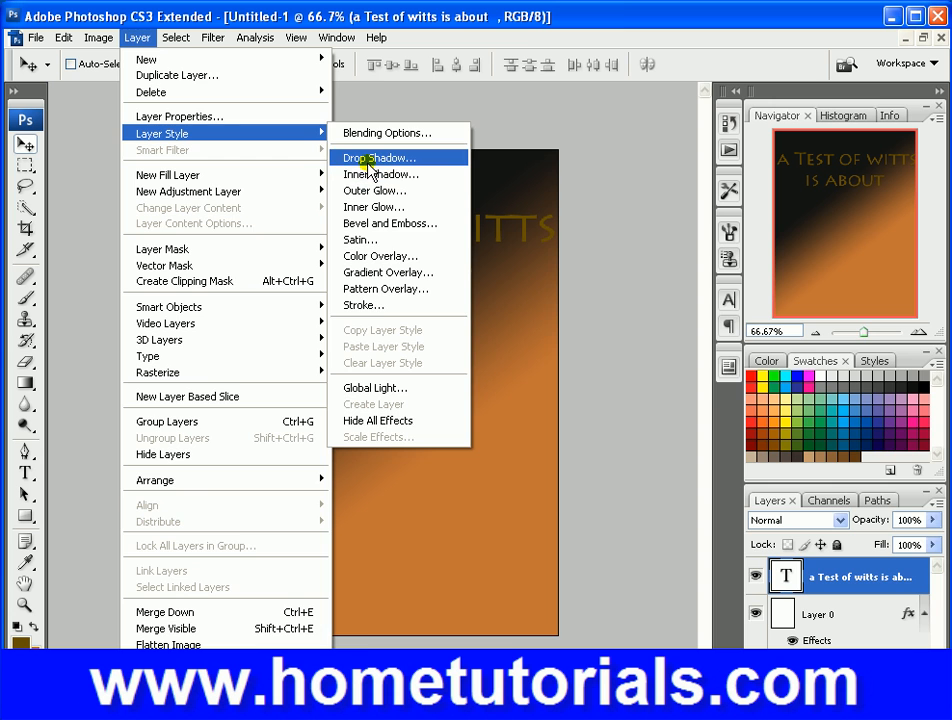
click(371, 158)
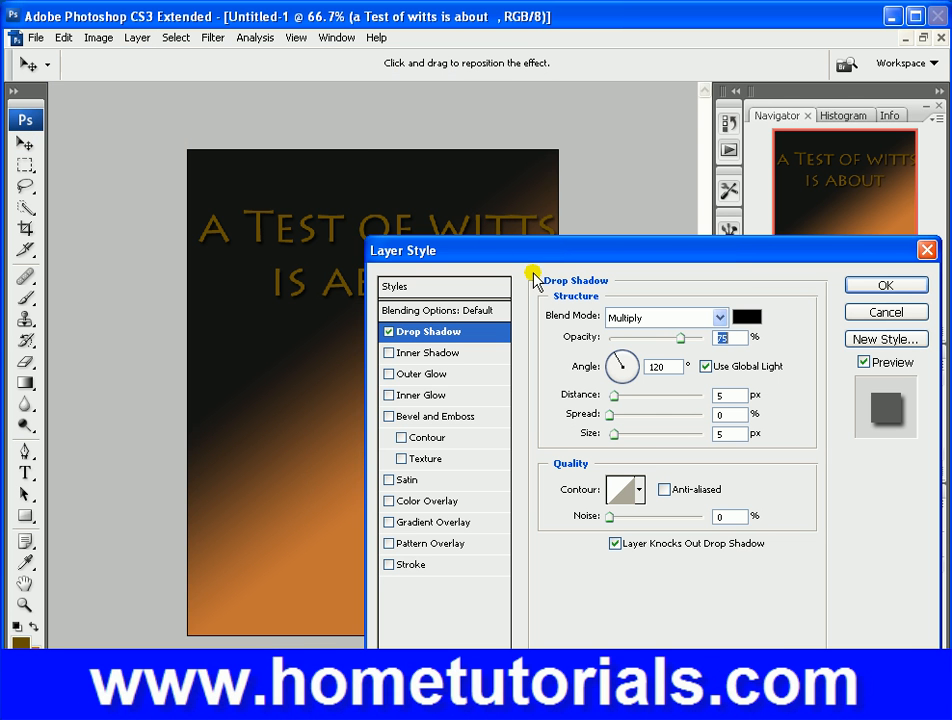
click(746, 317)
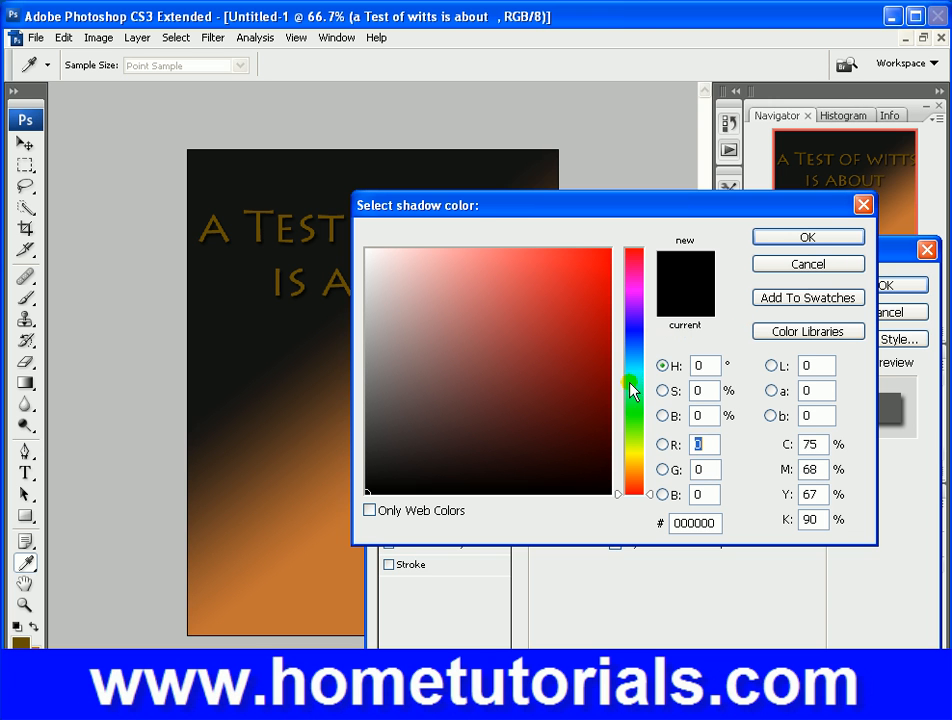
click(603, 431)
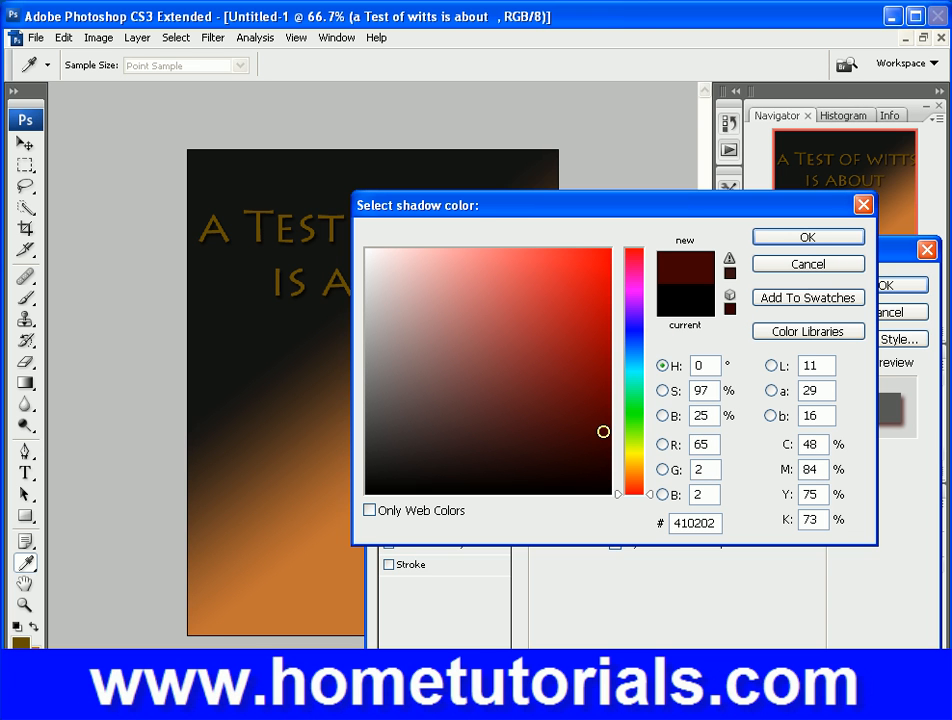
click(594, 318)
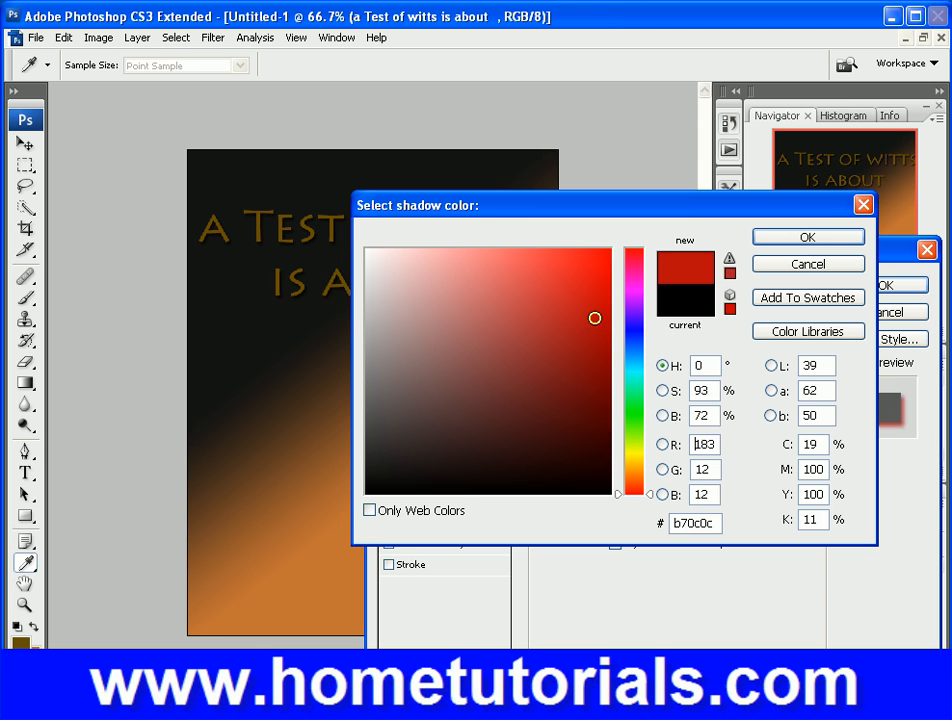
click(803, 237)
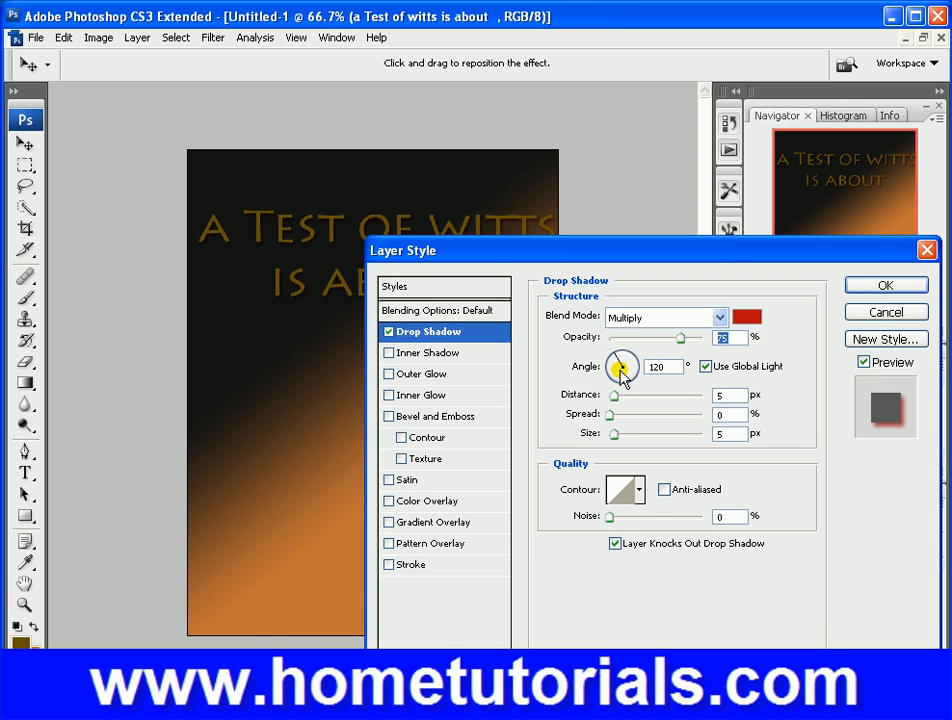
Step: Toggle the drop shadow off and on, and change its colour to orange, ef9904
click(389, 332)
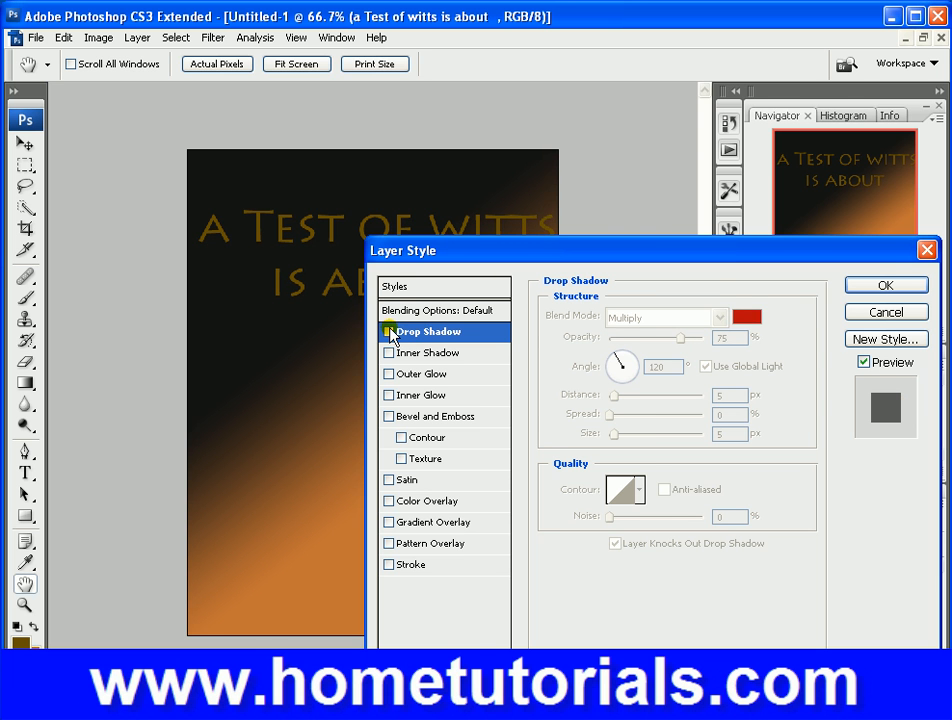
click(389, 332)
click(747, 316)
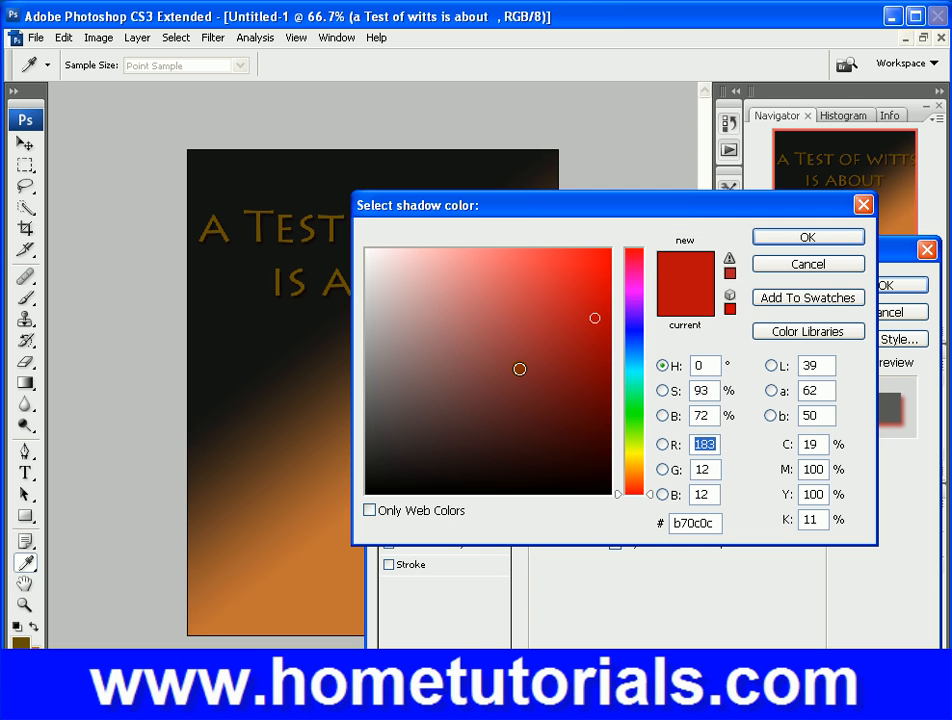
click(629, 453)
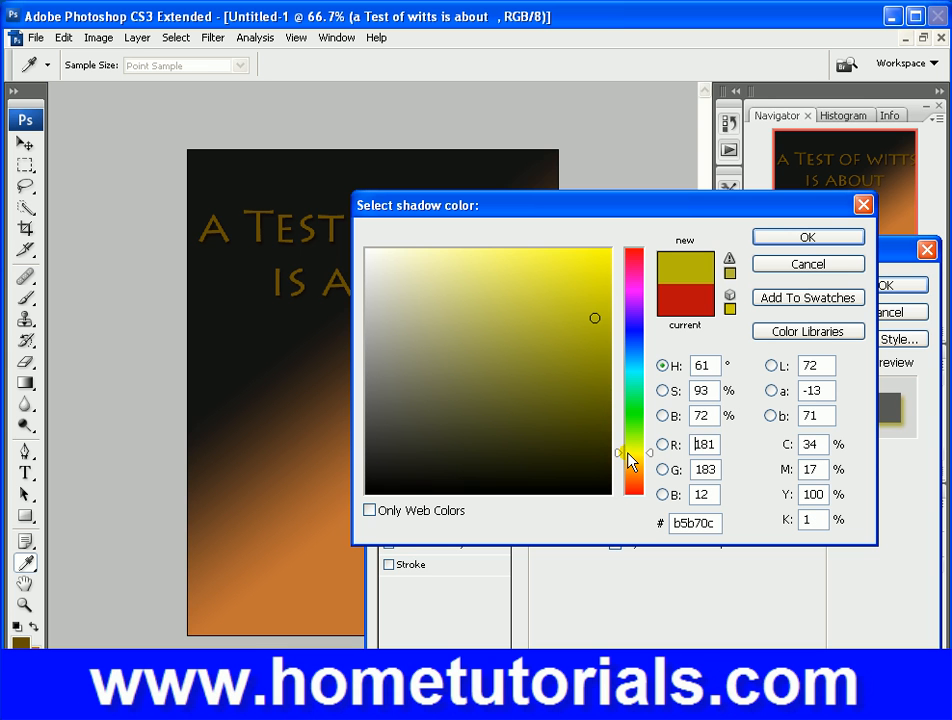
click(629, 467)
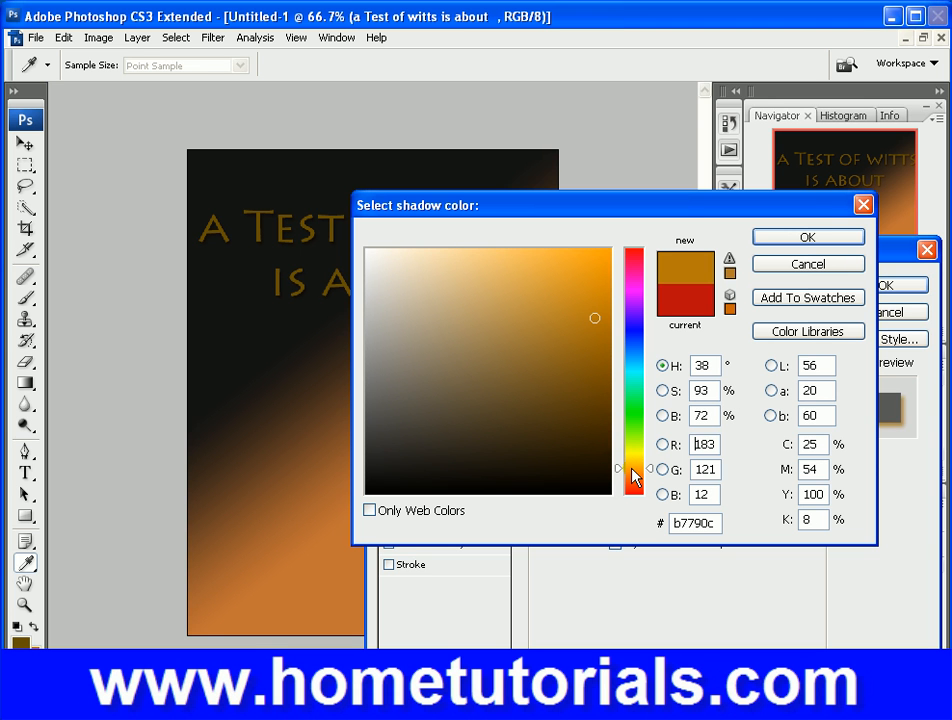
click(609, 358)
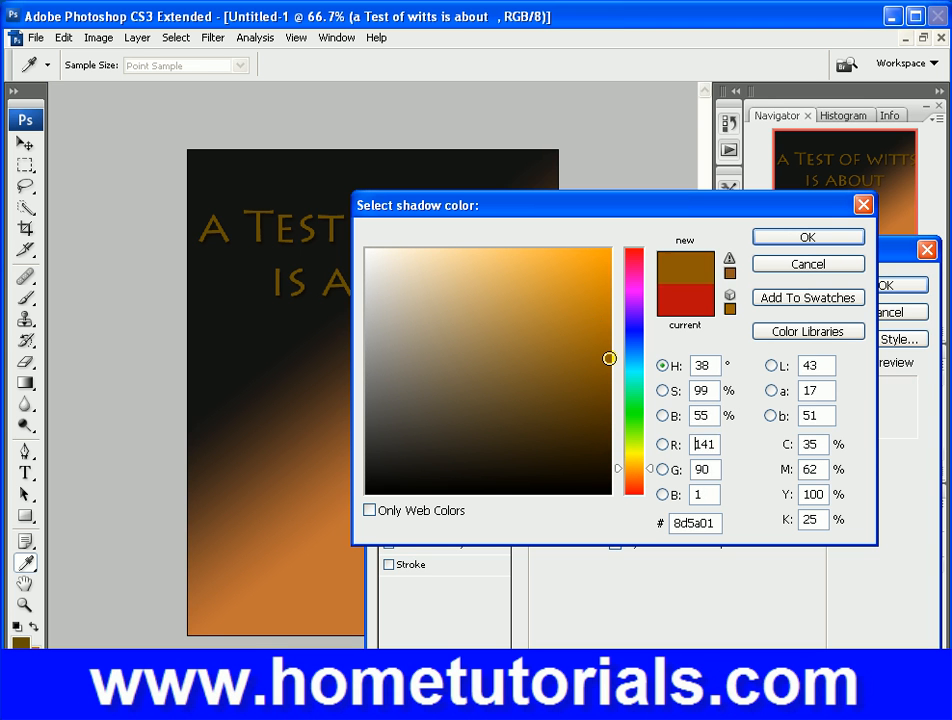
click(607, 264)
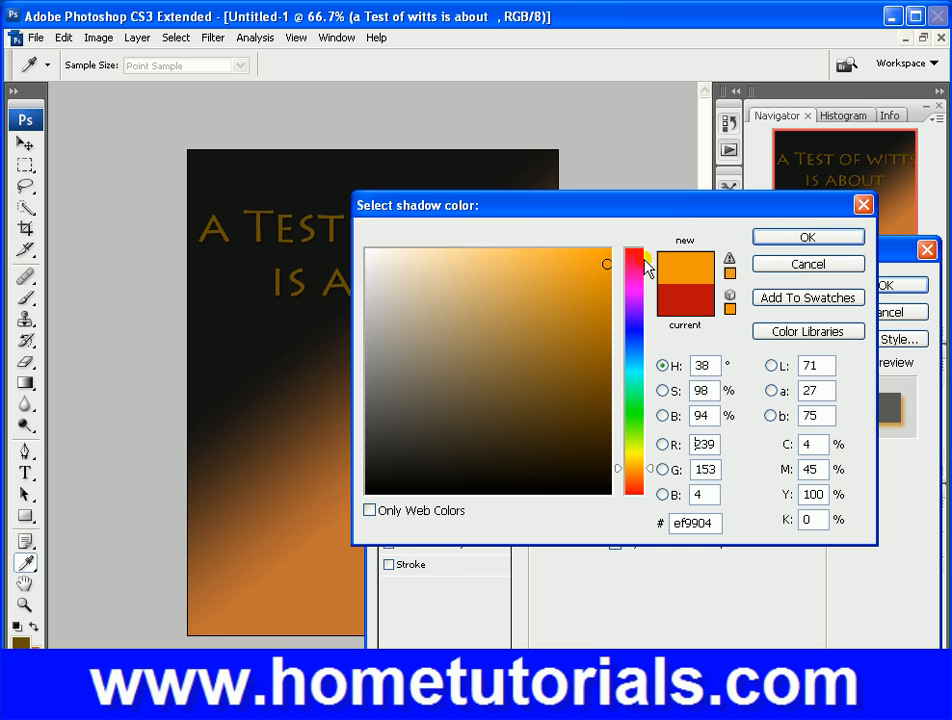
click(824, 241)
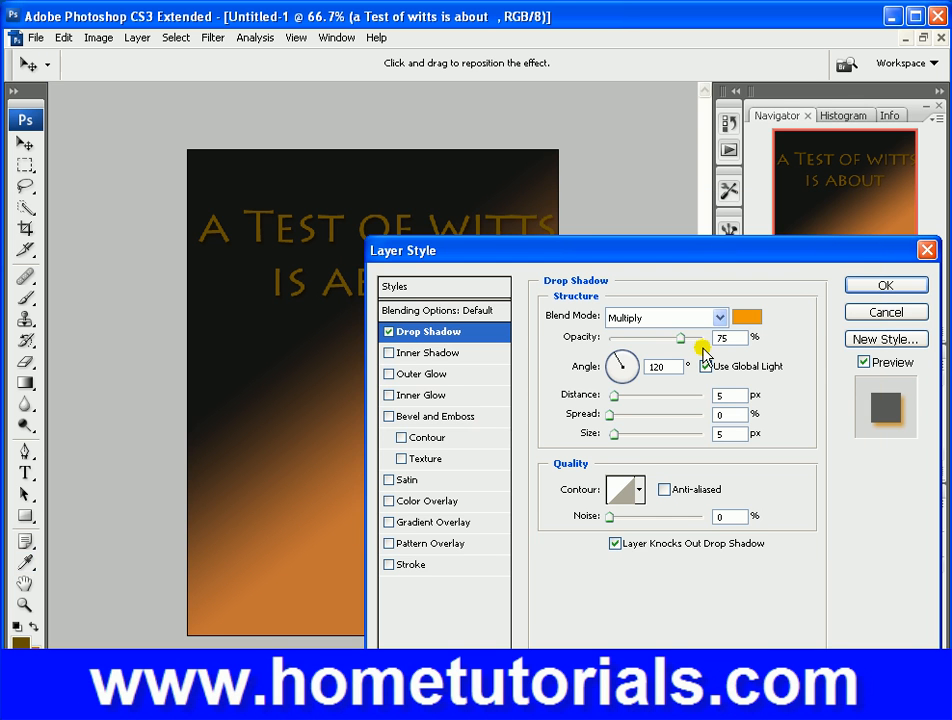
Step: Set the drop shadow's distance to 32 px and its opacity to 98%, moving the dialog clear of the text
drag(615, 400, 658, 404)
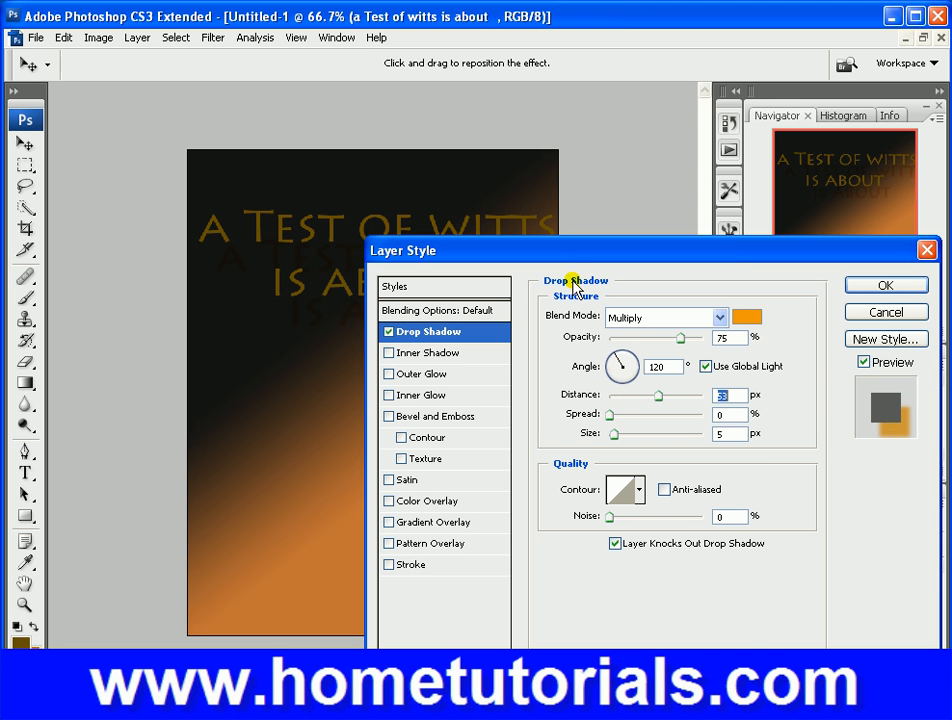
drag(570, 251, 434, 440)
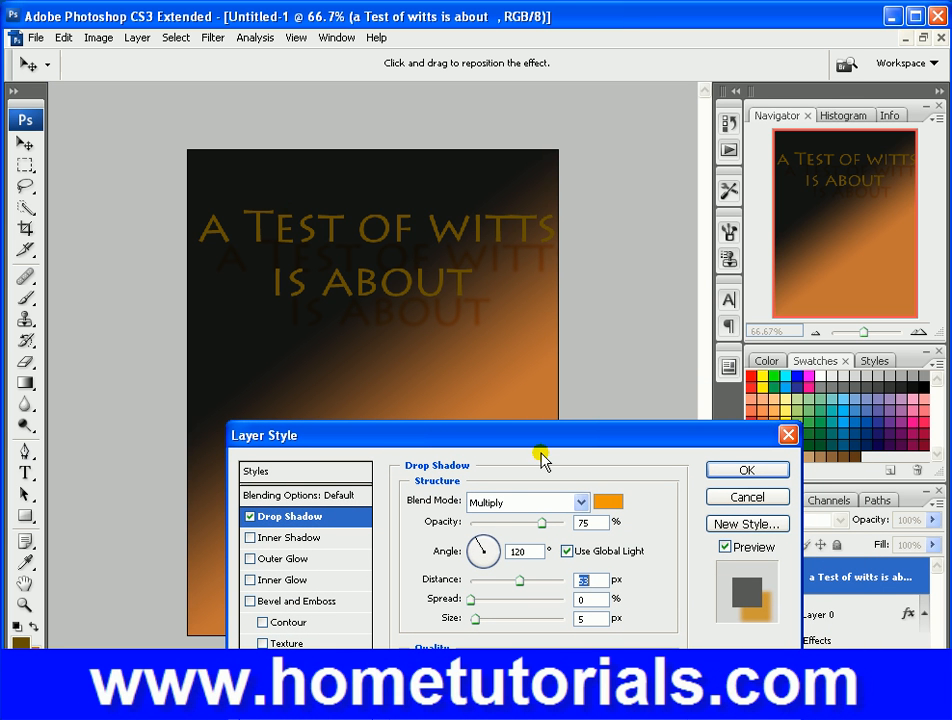
click(500, 581)
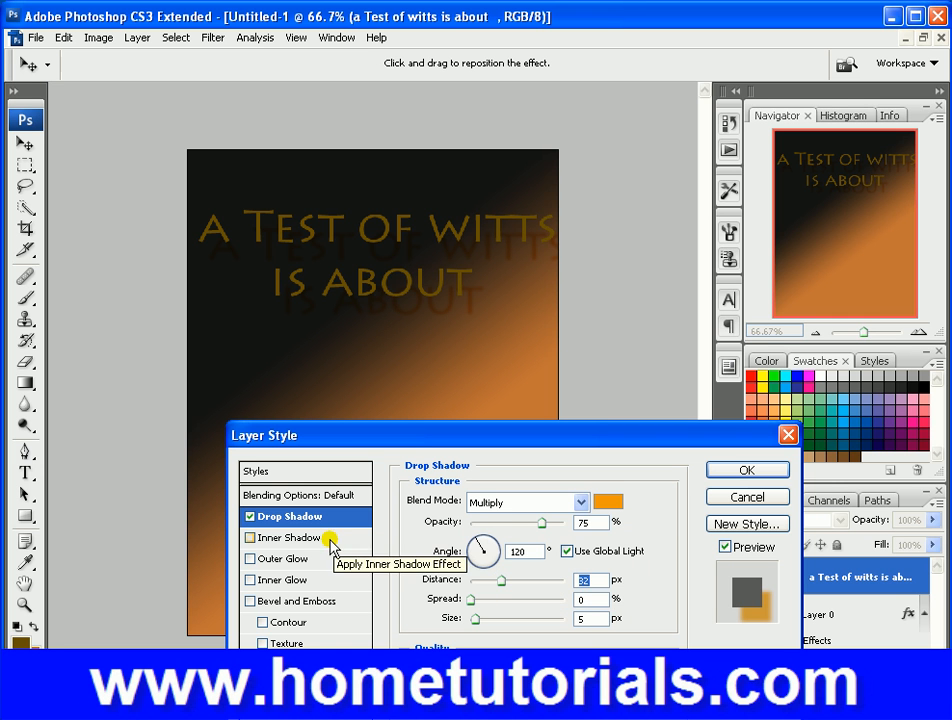
click(555, 523)
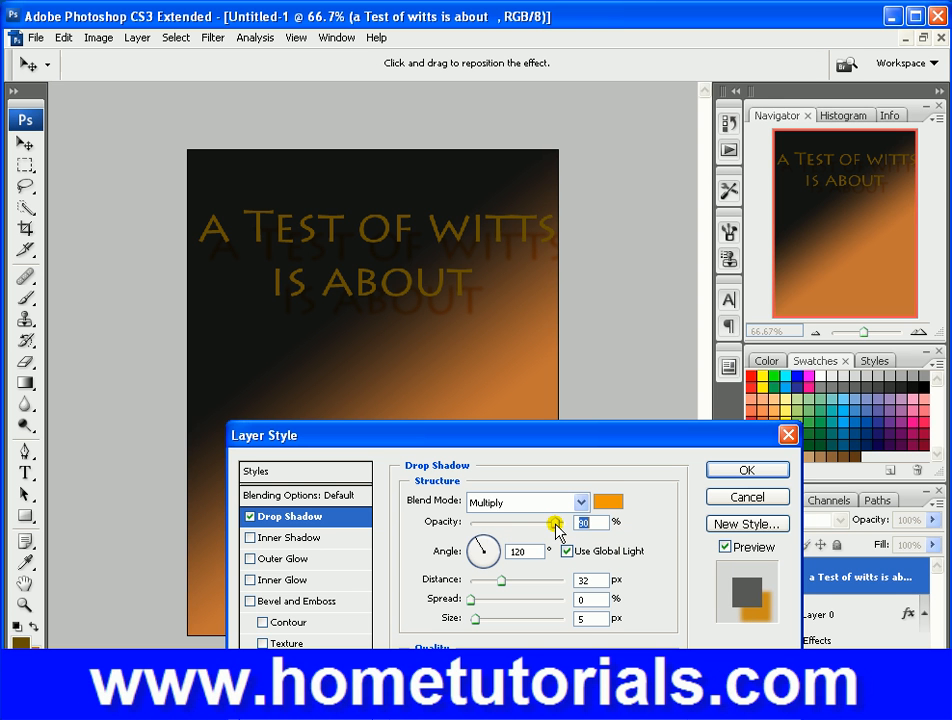
drag(555, 523, 562, 525)
drag(608, 438, 611, 363)
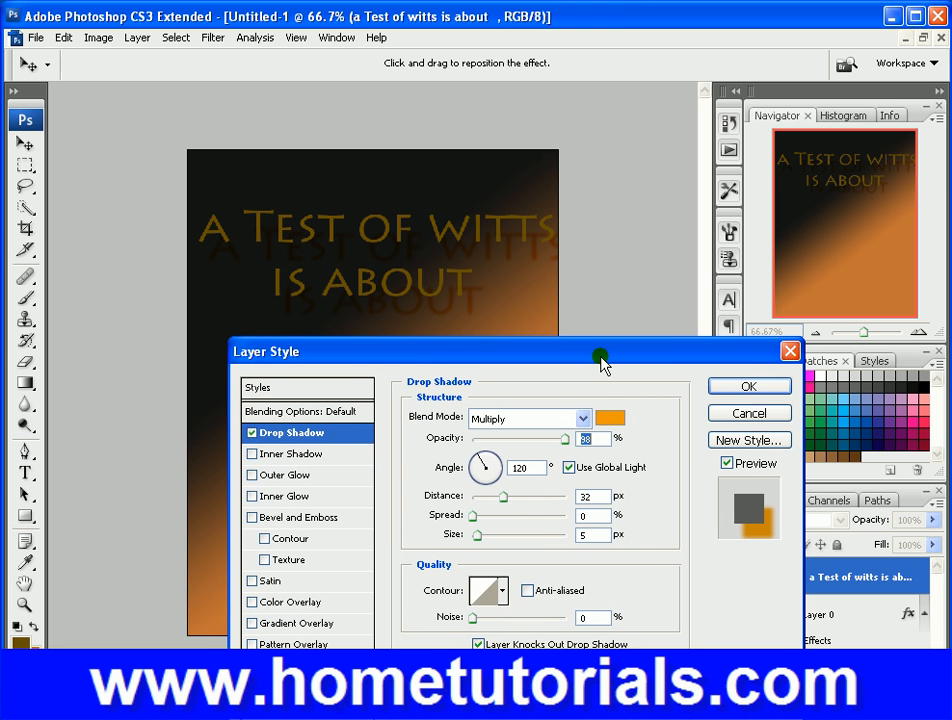
Step: Apply the layer style with an Inner Shadow added to the text, and hide the gradient background layer
click(296, 458)
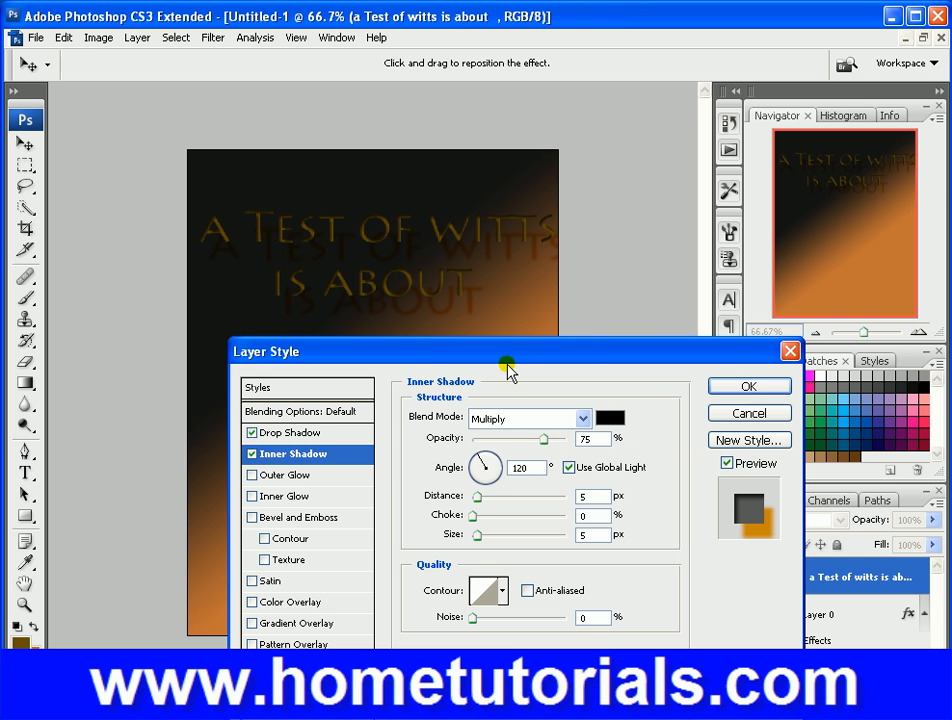
click(774, 389)
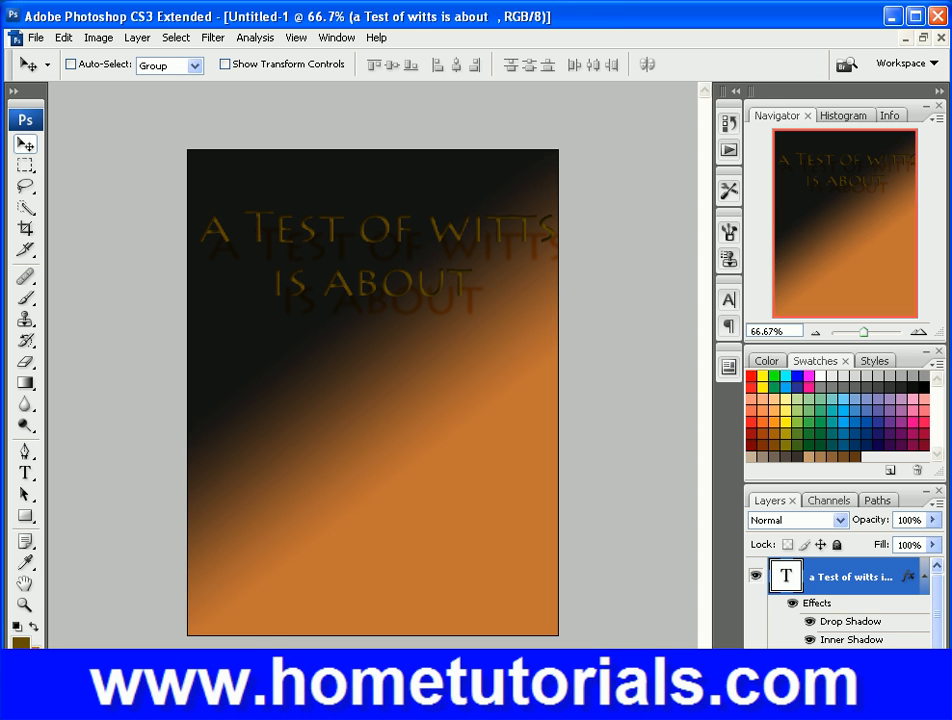
click(756, 677)
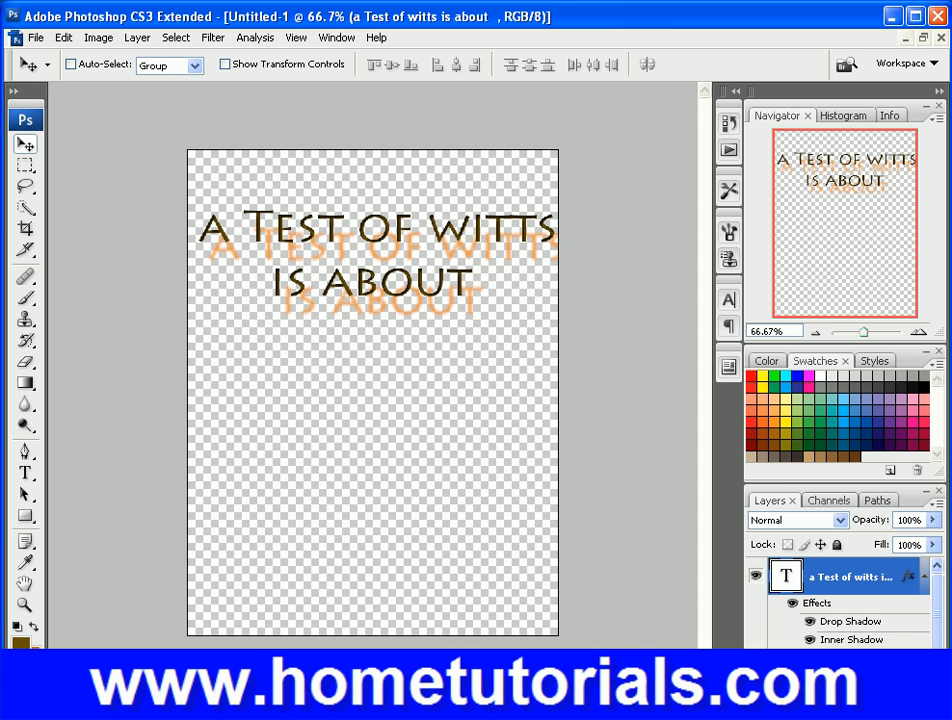
Step: Show the gradient background layer again and move the text down to the lower part of the canvas
click(756, 677)
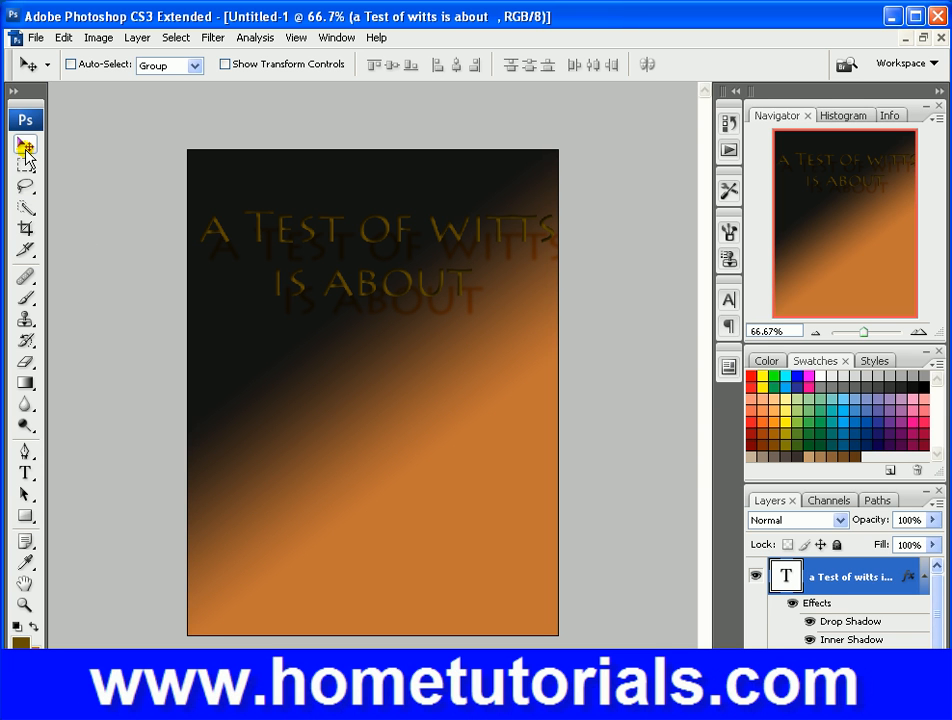
drag(353, 266, 344, 526)
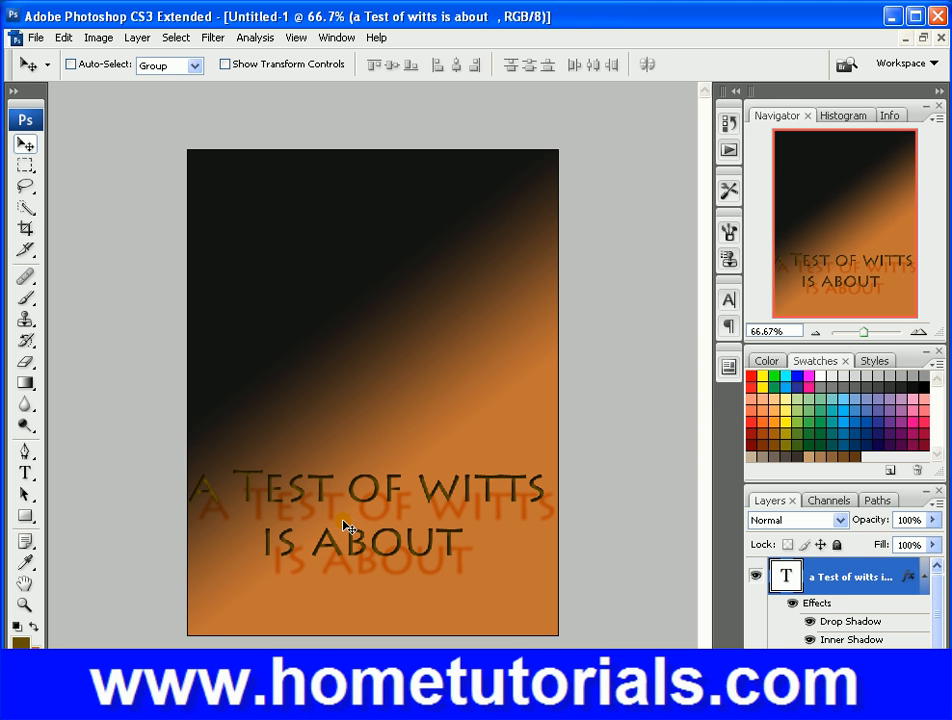
Step: Set the font style of all the text to Black and nudge the text slightly to the right and down
click(24, 473)
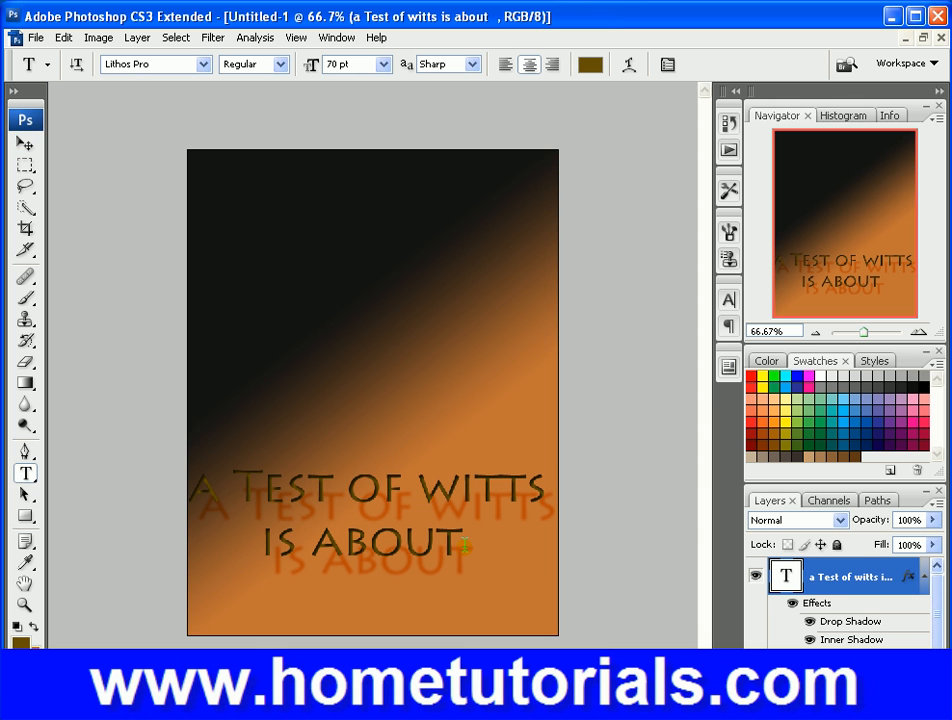
drag(465, 545, 202, 480)
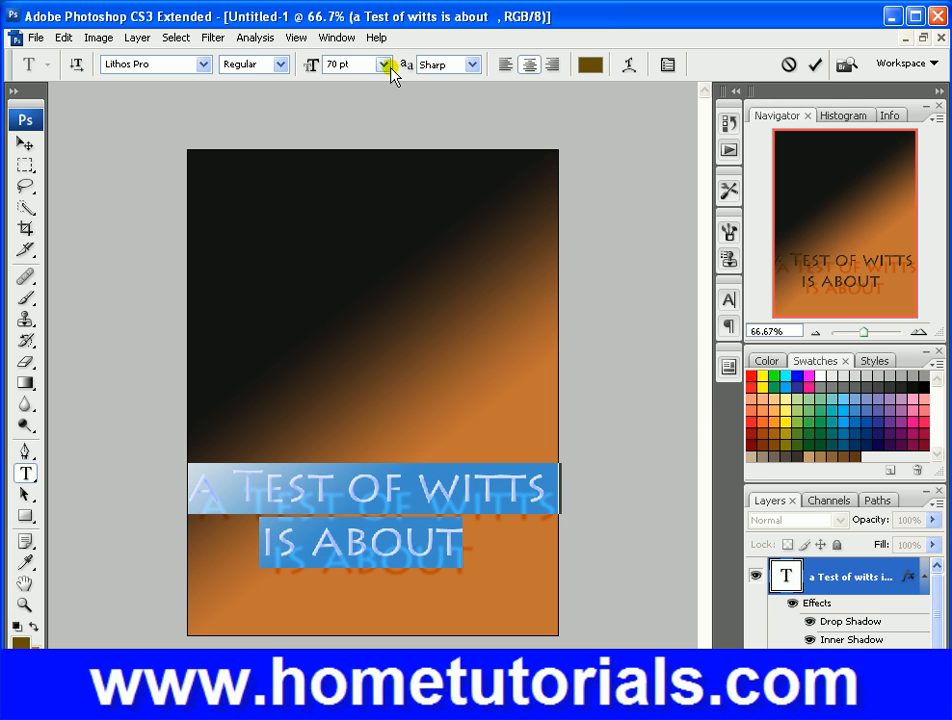
click(281, 64)
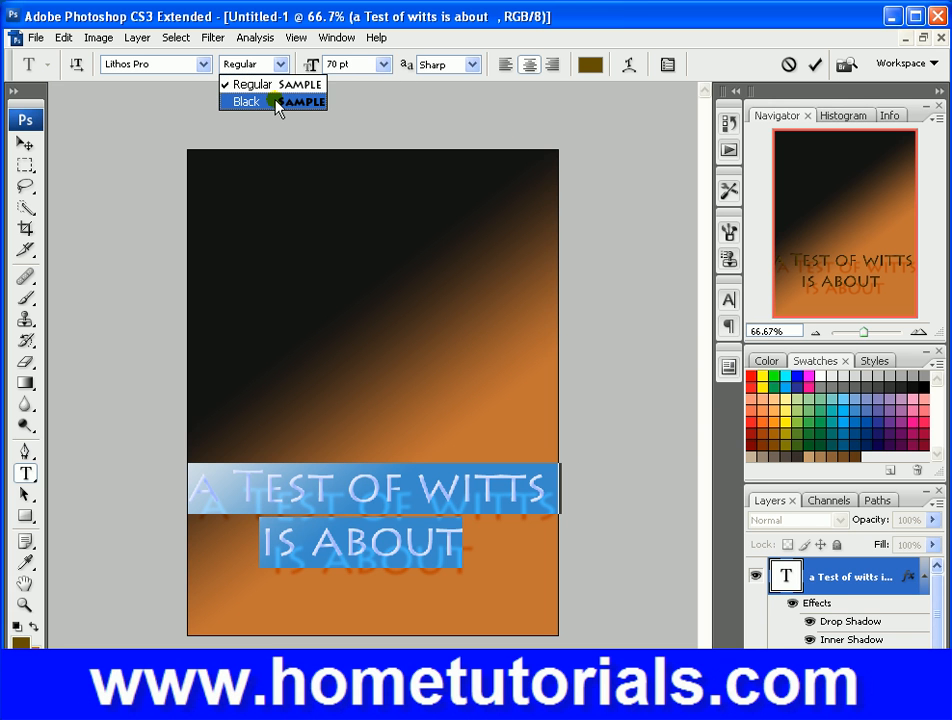
click(277, 104)
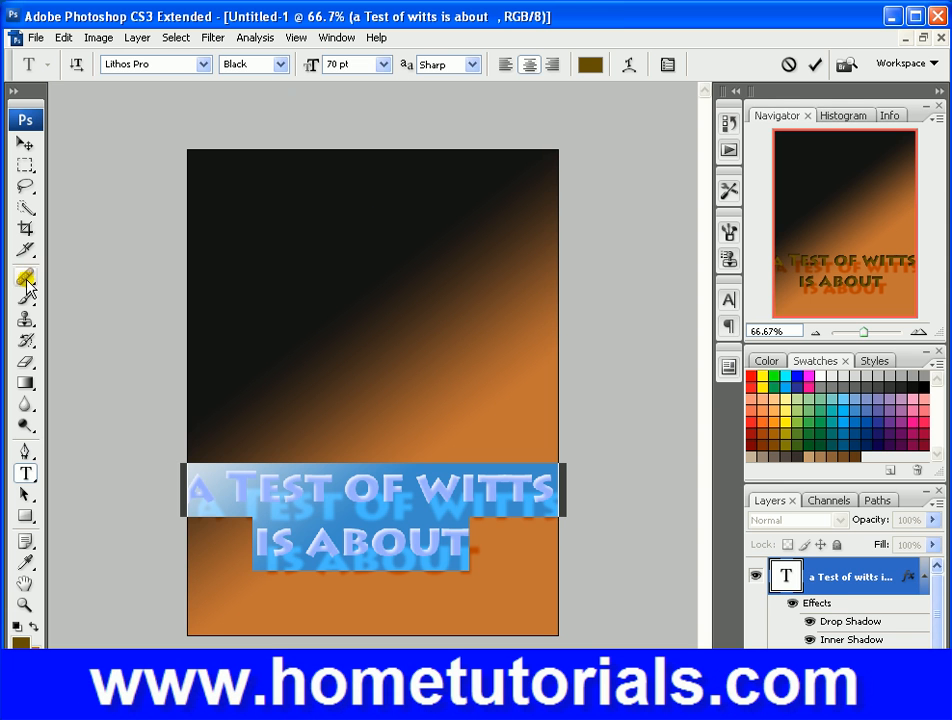
click(25, 144)
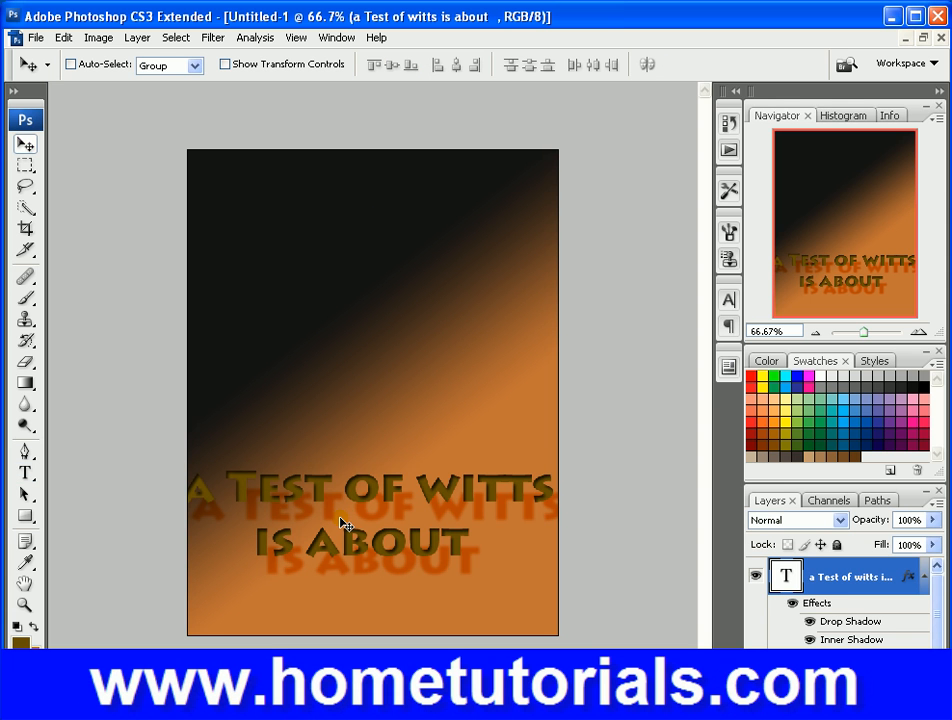
drag(340, 520, 345, 524)
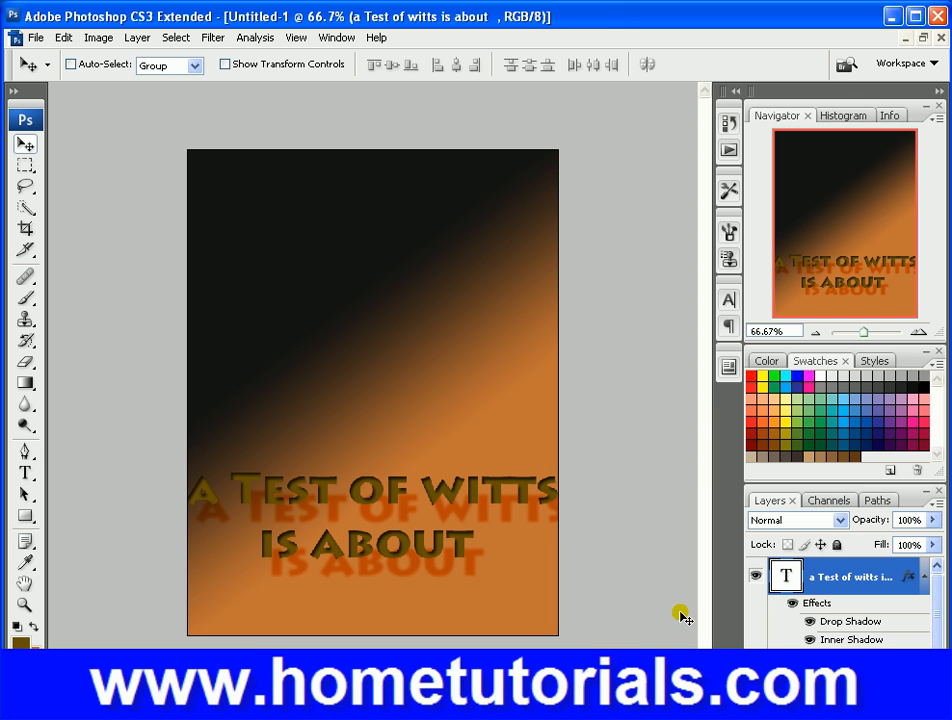
Step: Add an Outer Glow to the text layer, moving the dialog clear of the text, and toggle Inner Glow on and off
double_click(828, 603)
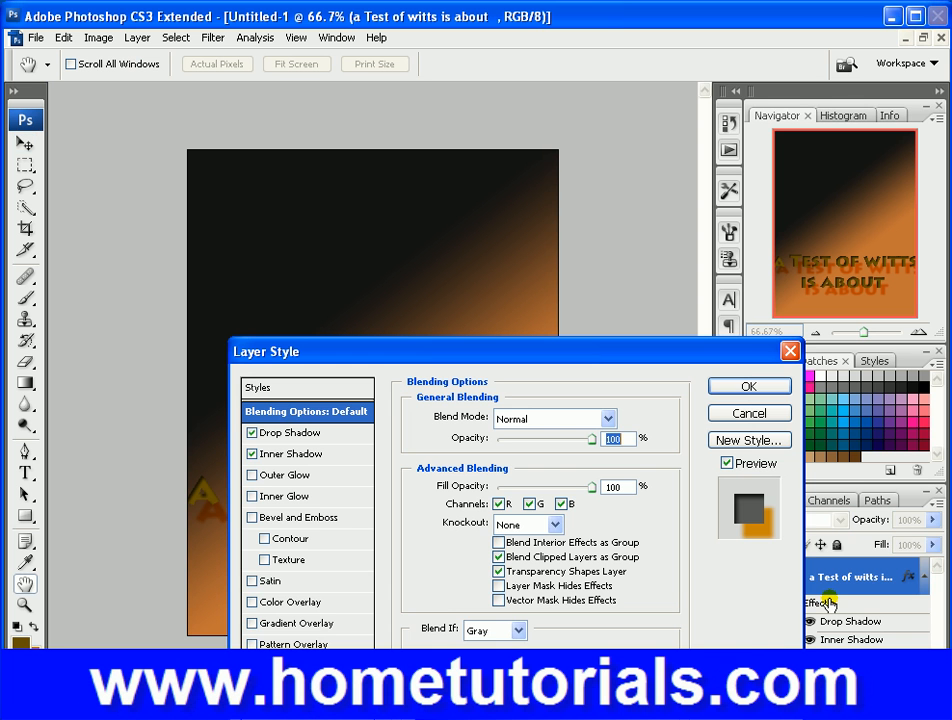
click(252, 475)
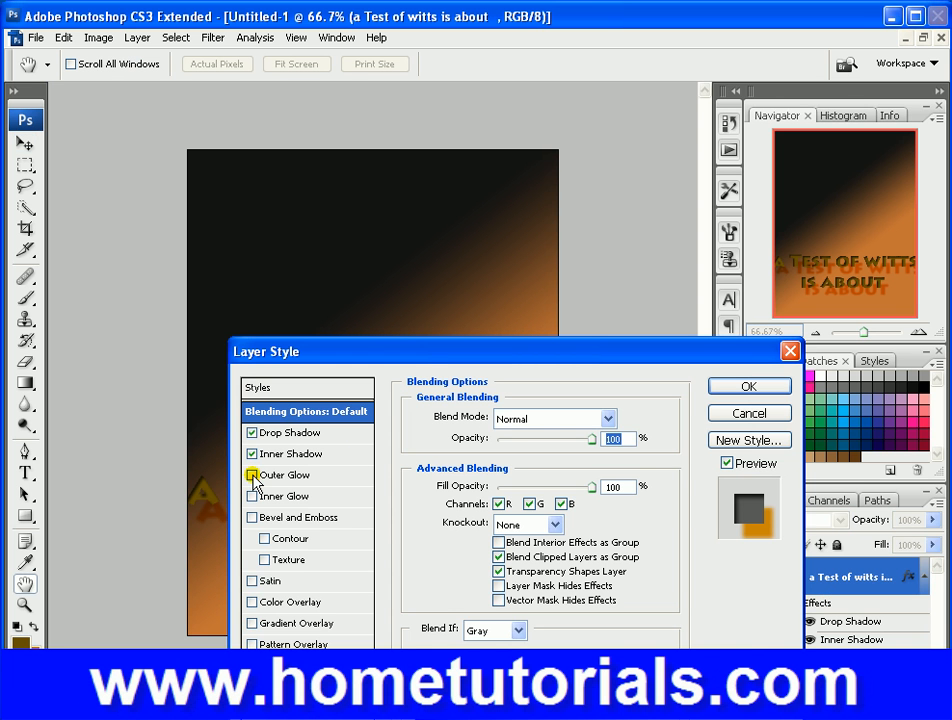
drag(445, 357, 422, 34)
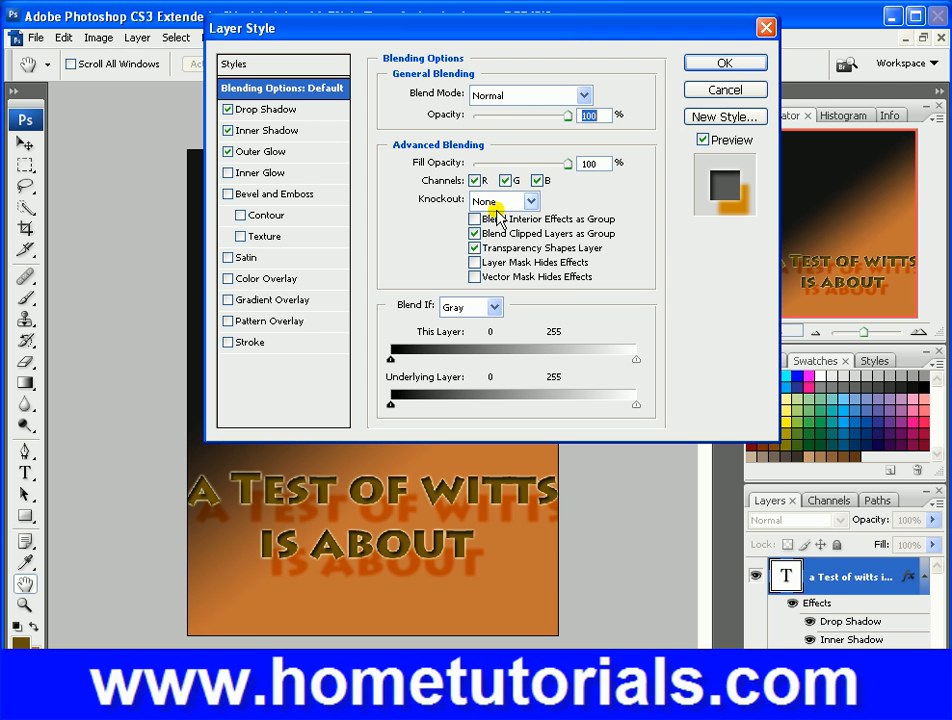
click(259, 174)
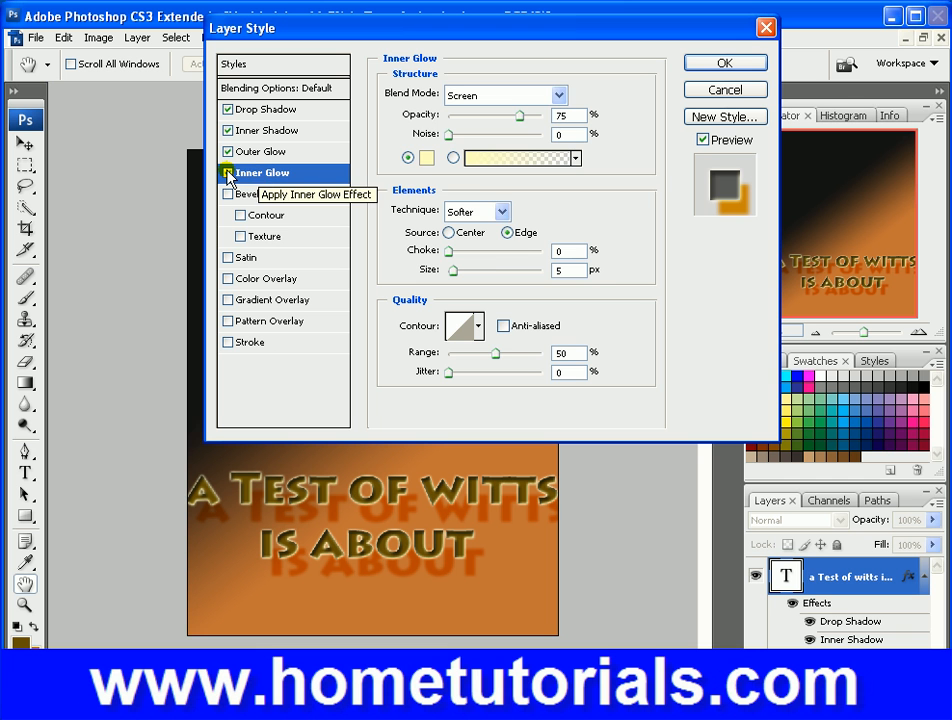
click(227, 174)
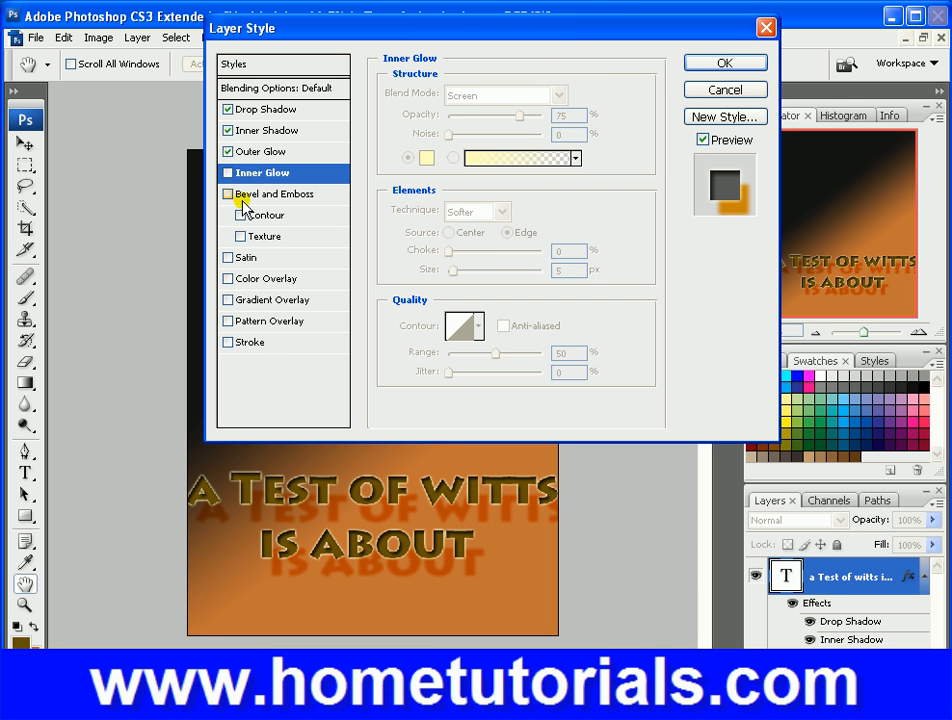
Step: Add Bevel and Emboss to the text with a depth of 297%, and toggle its Contour on and off
click(244, 196)
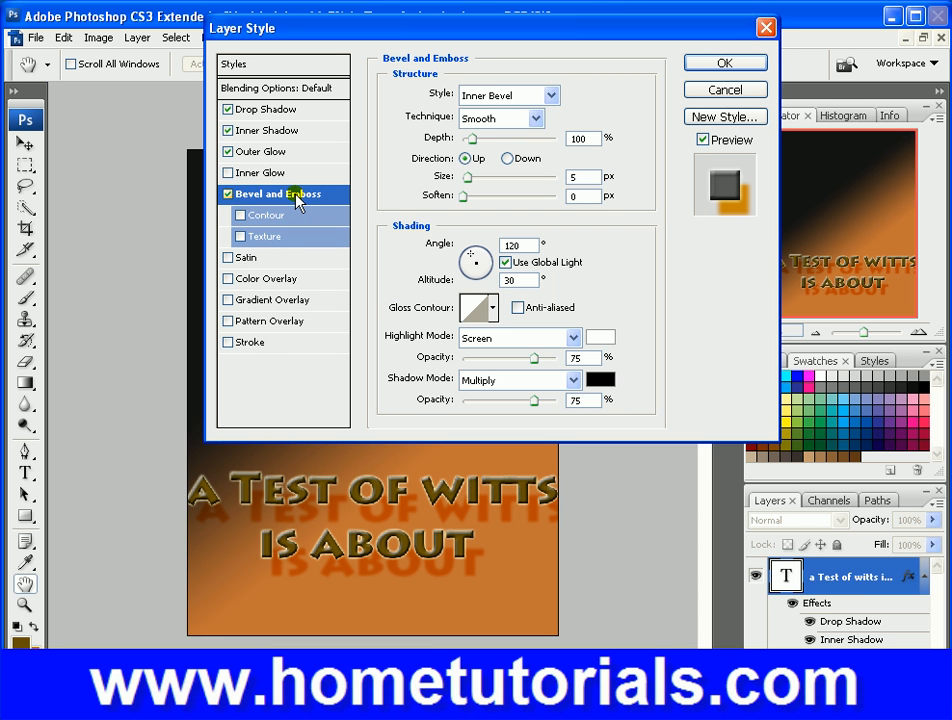
click(490, 140)
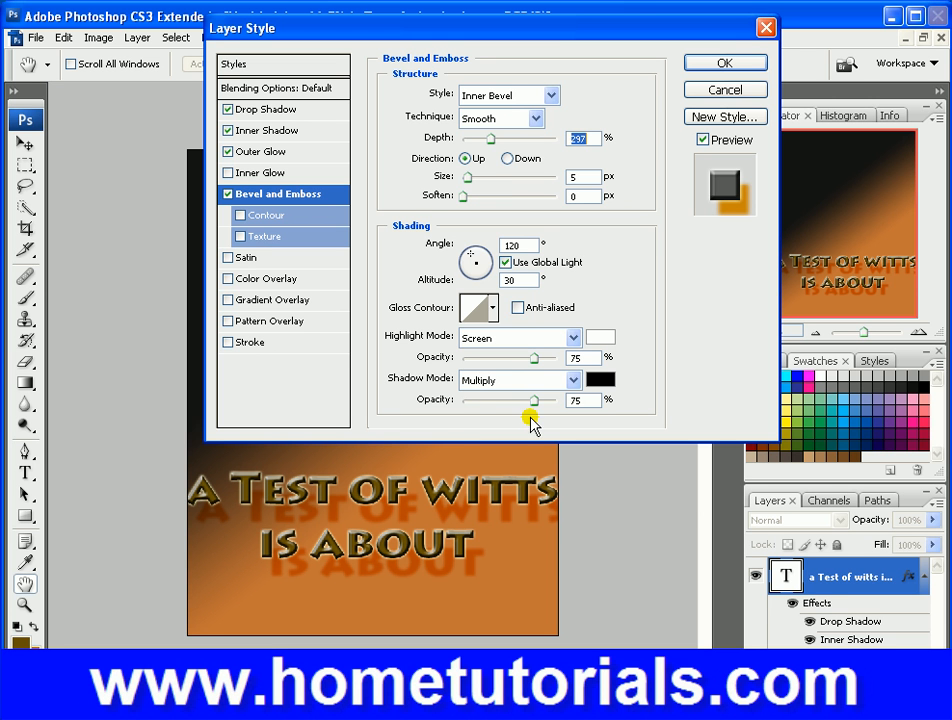
click(241, 216)
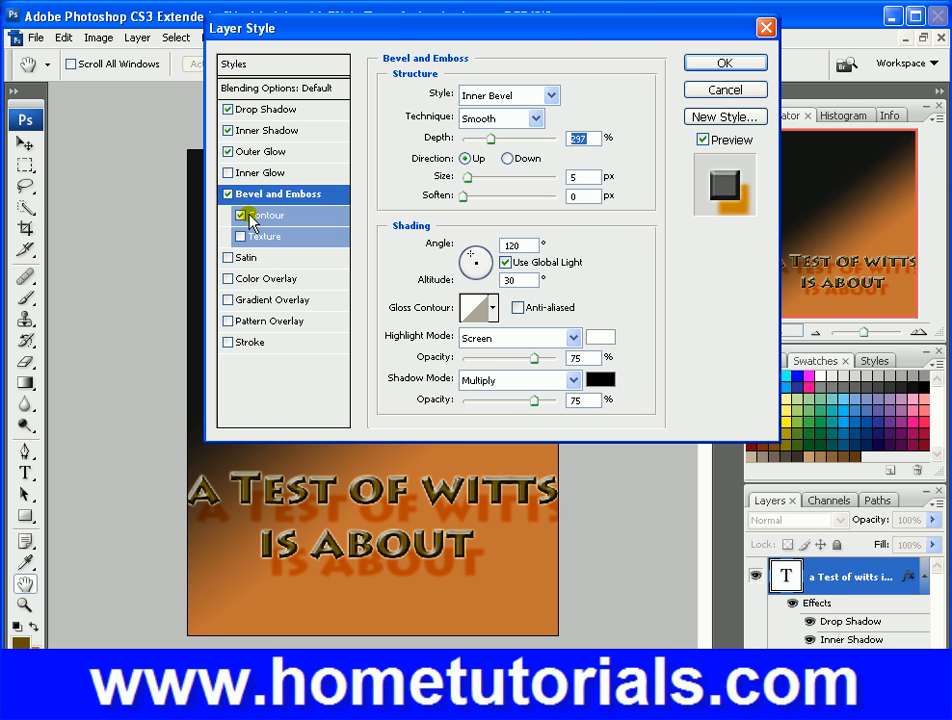
click(241, 216)
Step: Add a Texture with the Wood pattern to the text's bevel and apply the layer style
click(241, 237)
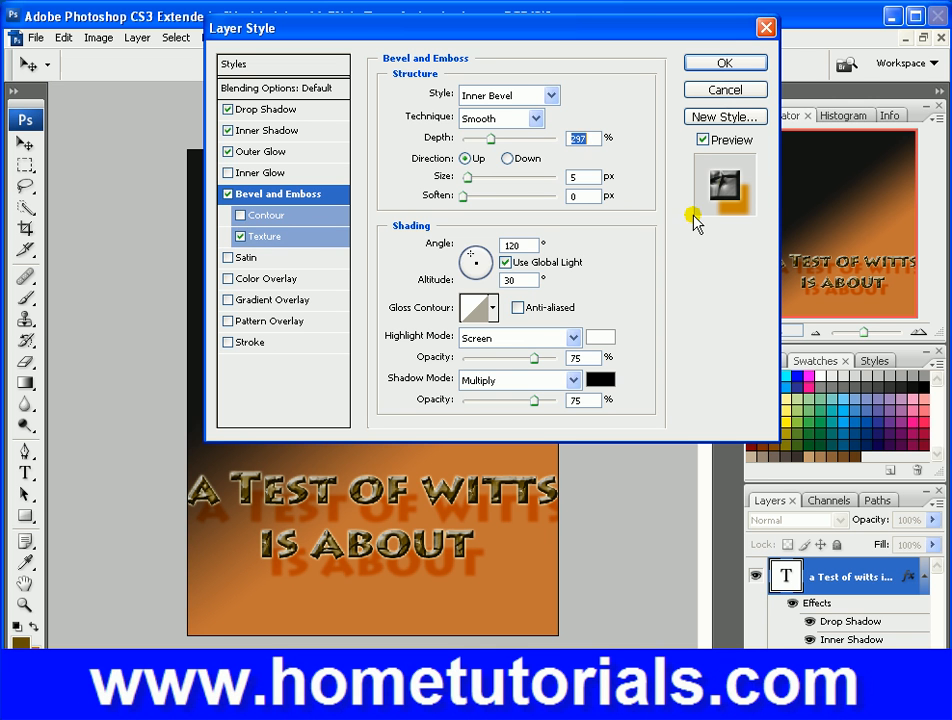
click(265, 236)
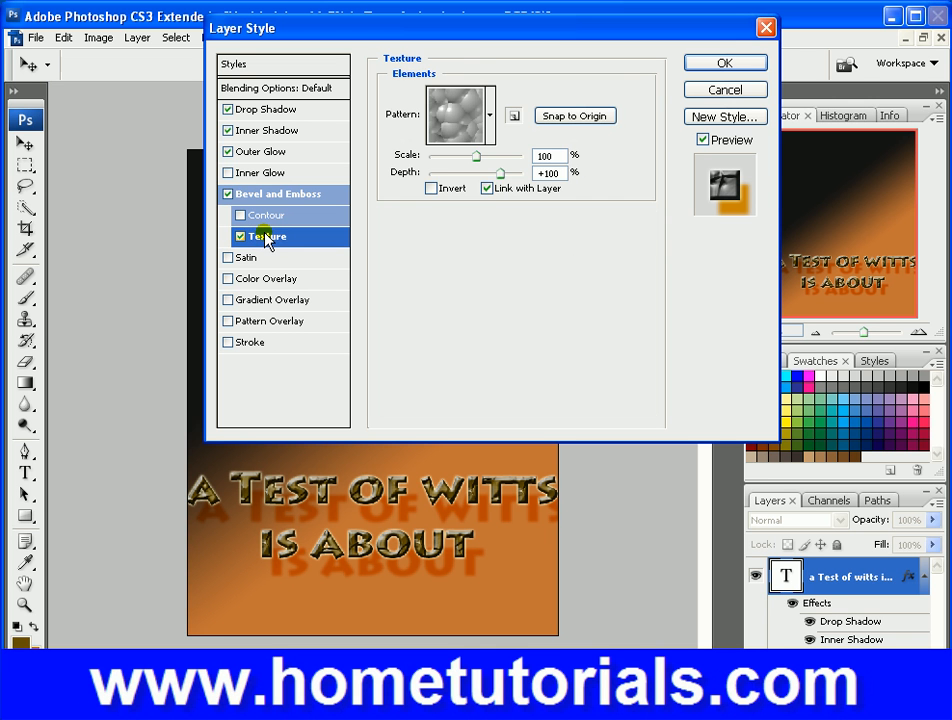
click(469, 120)
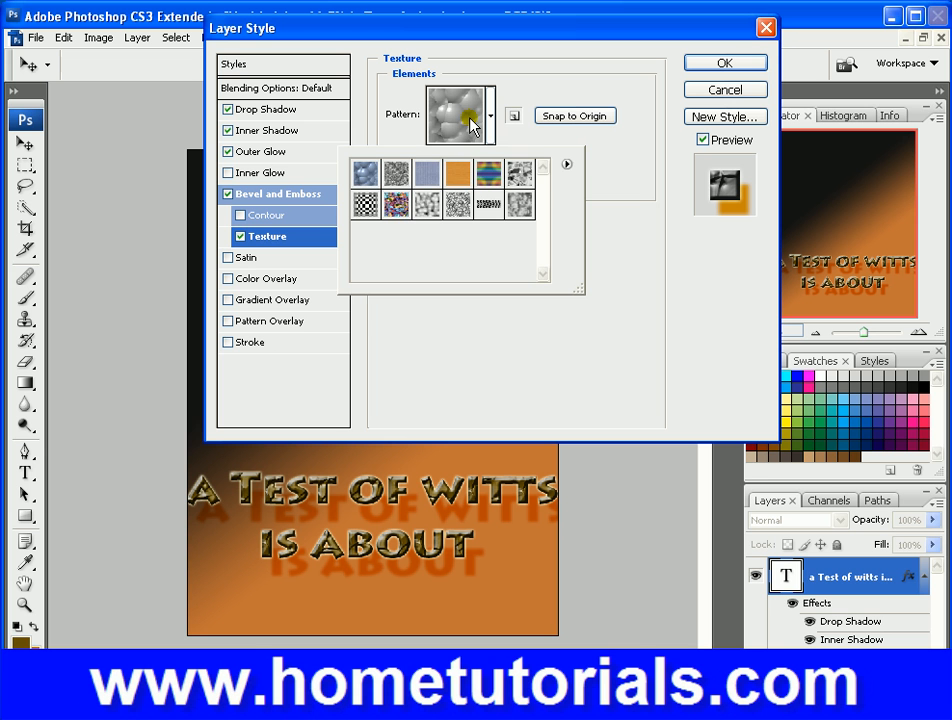
click(460, 178)
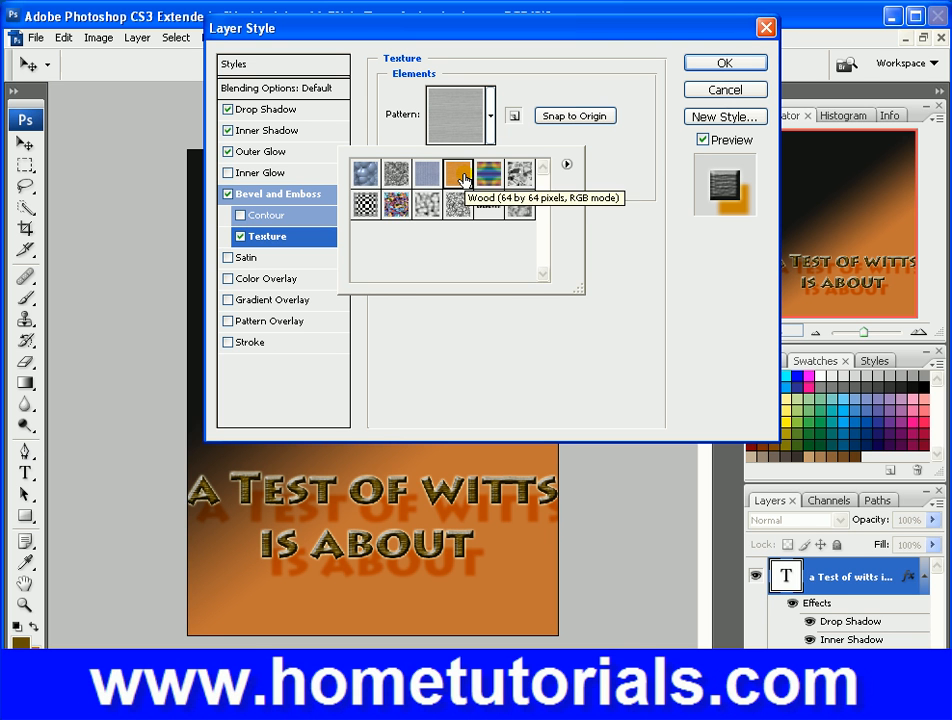
click(711, 64)
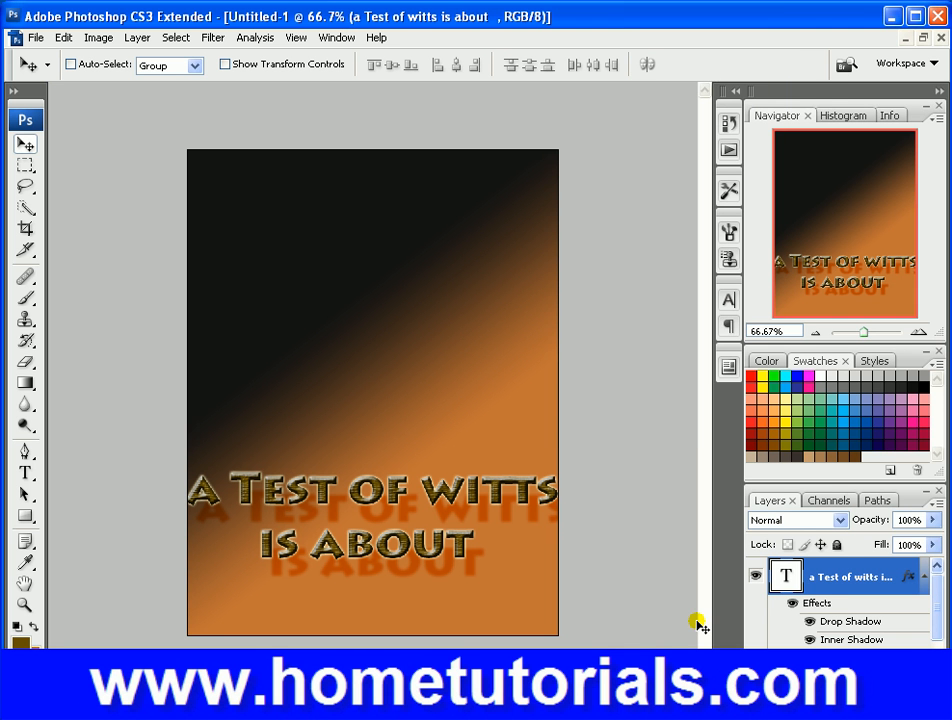
Step: Try a Satin effect on the text layer, and turn it off again before closing the layer style settings
double_click(816, 605)
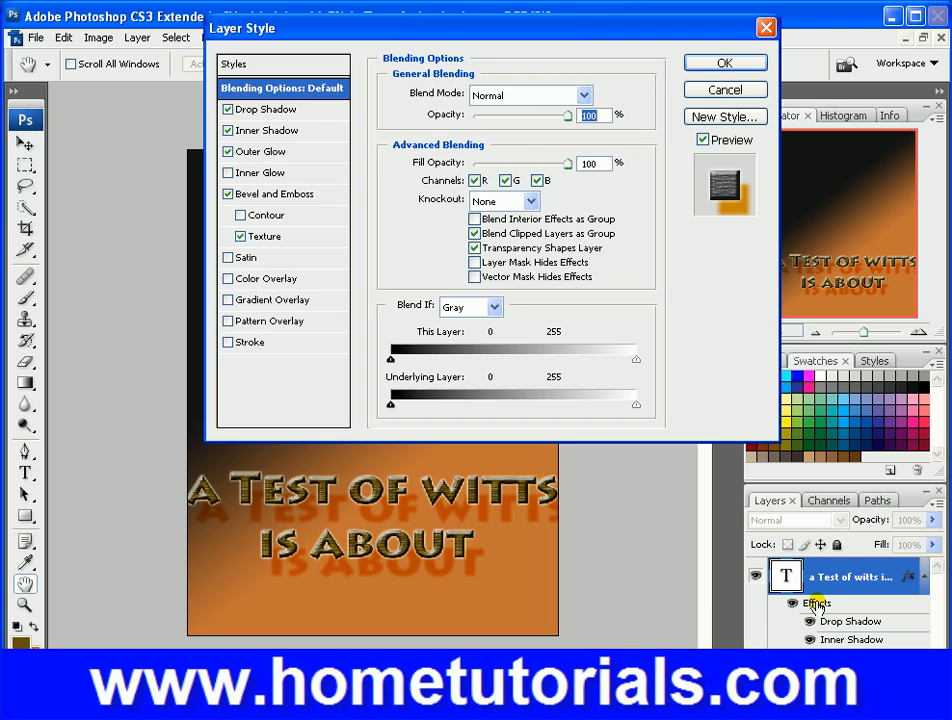
click(245, 257)
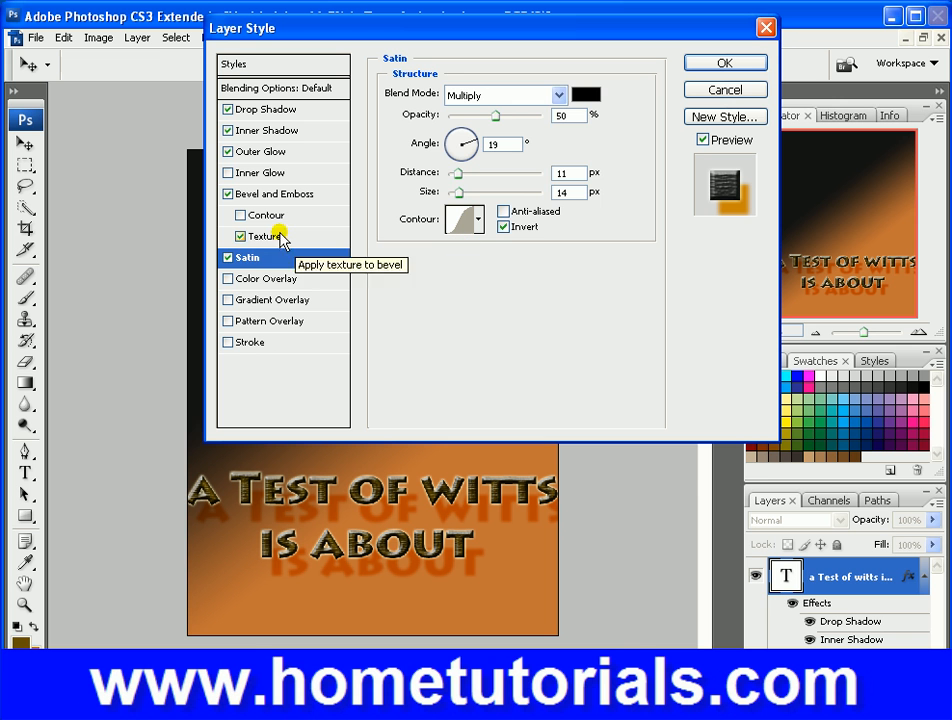
click(228, 258)
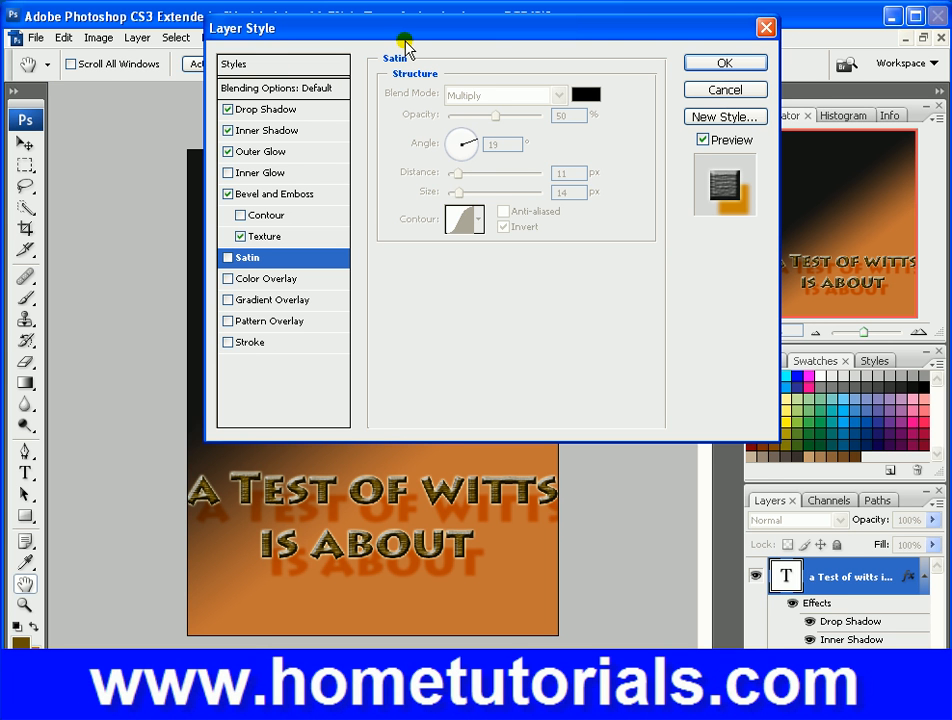
drag(398, 24, 312, 12)
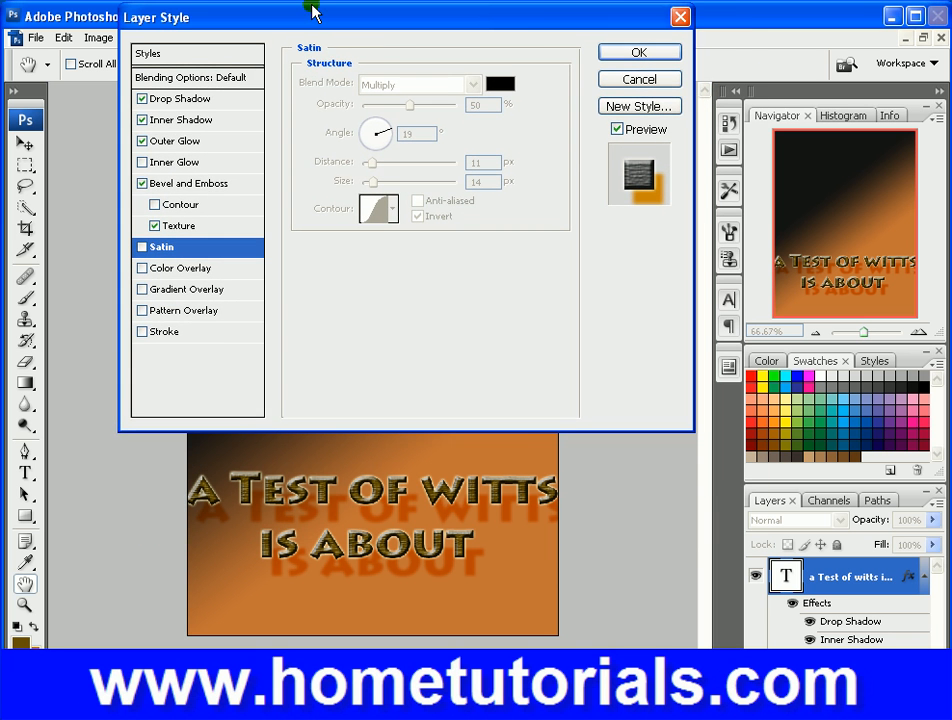
click(620, 53)
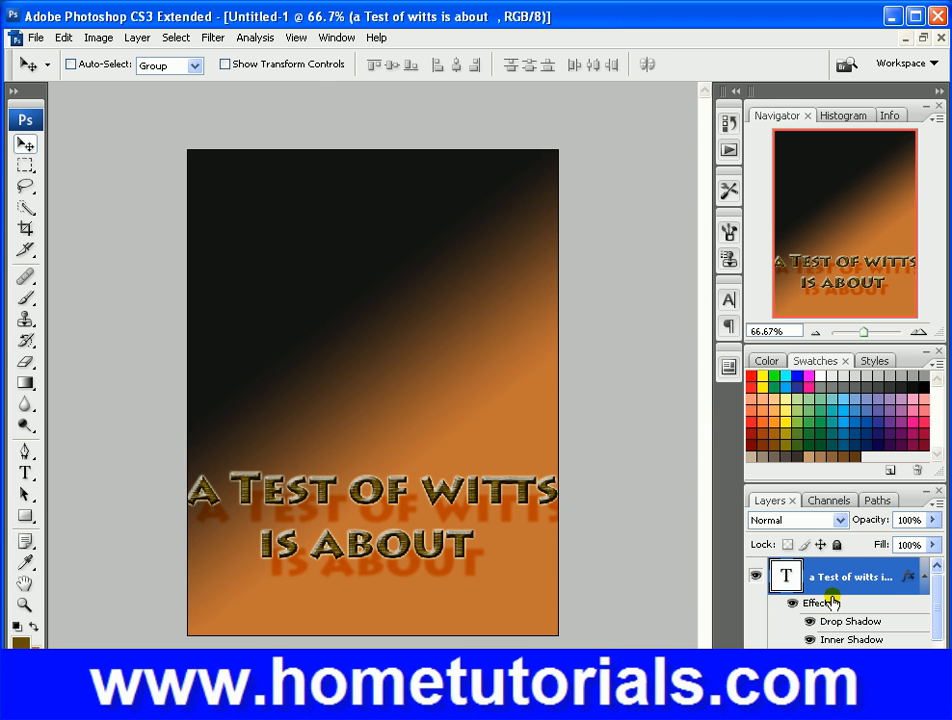
Step: Open the layer style commands for the text layer
click(137, 38)
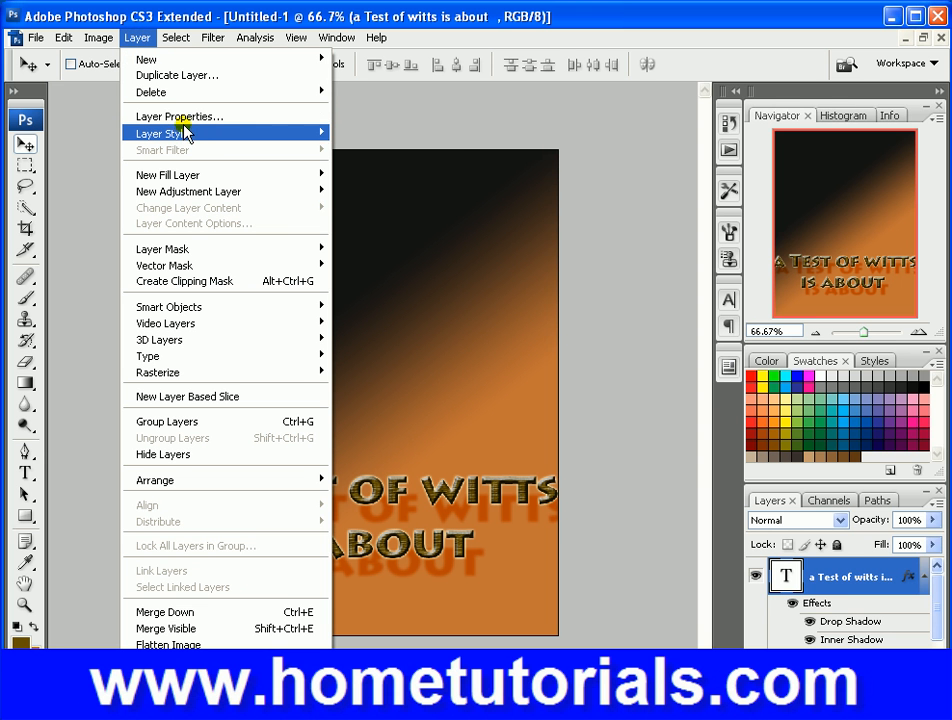
mouse_move(185, 133)
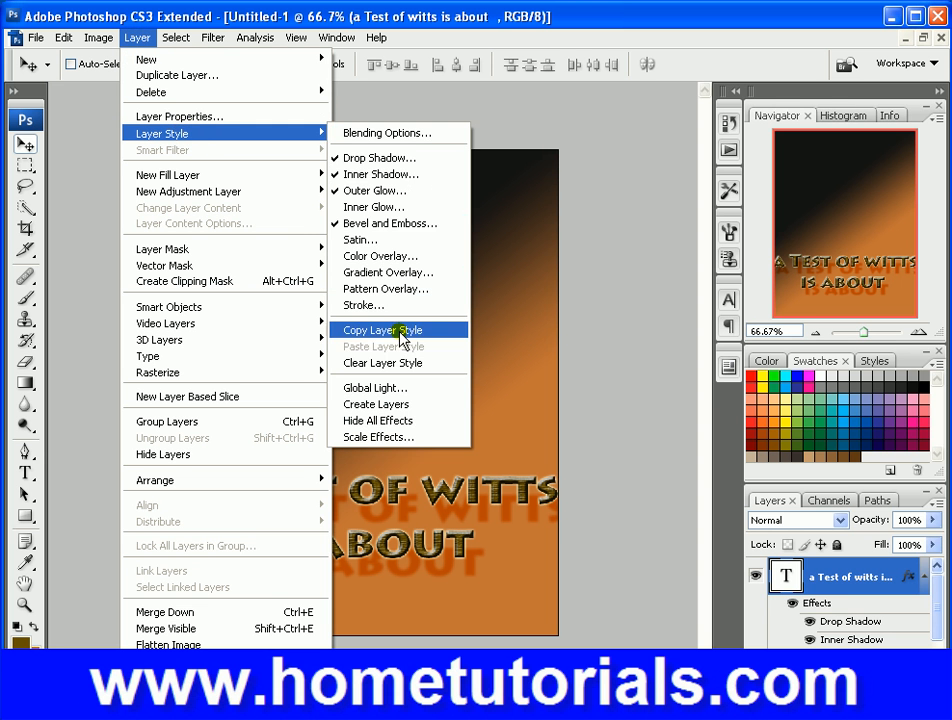